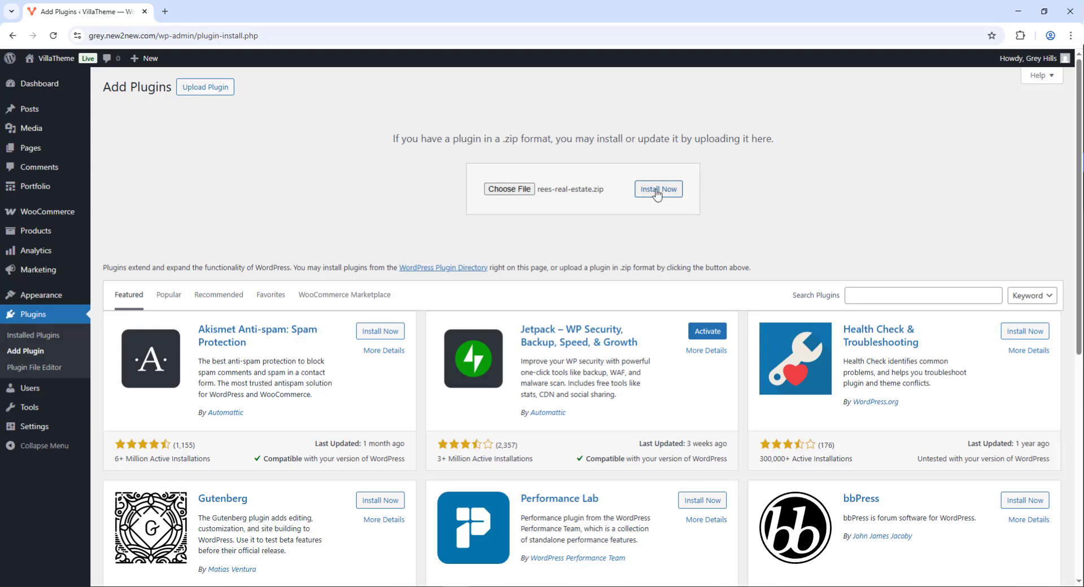
Install and activate the rees-real-estate.zip plugin, then open REES Settings
click(656, 192)
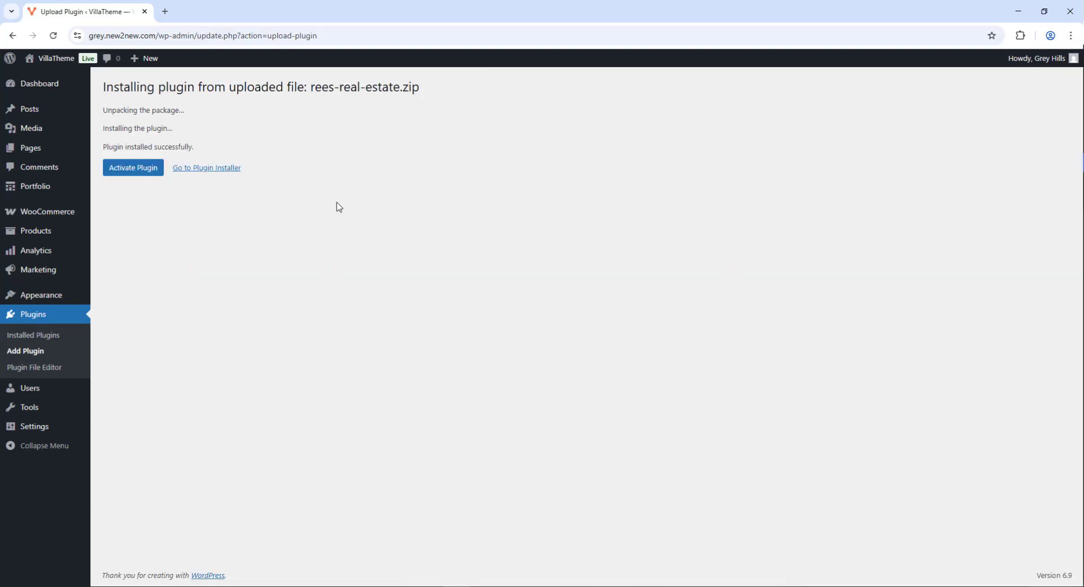
click(125, 170)
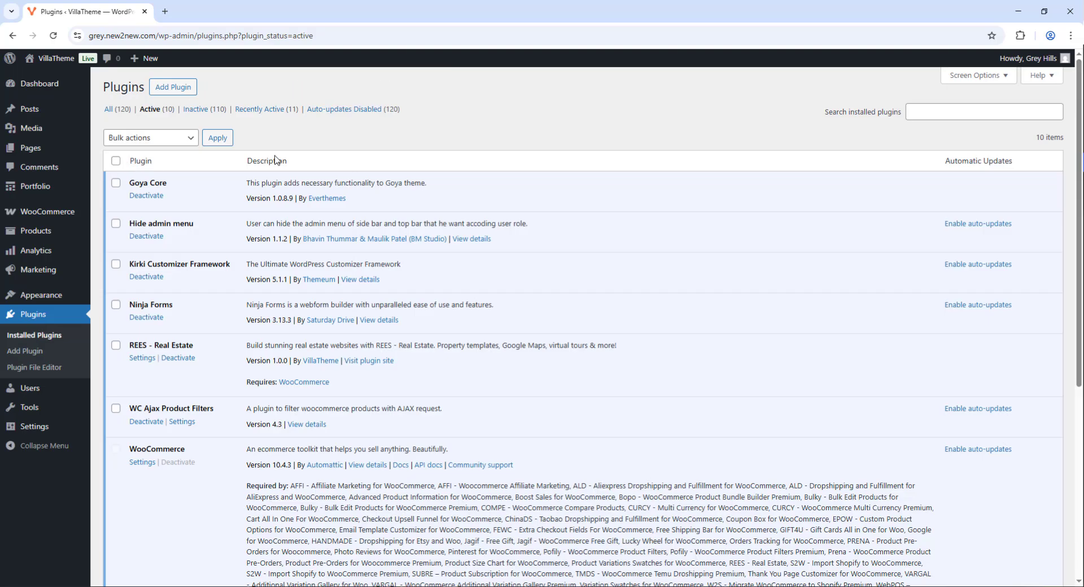
click(142, 358)
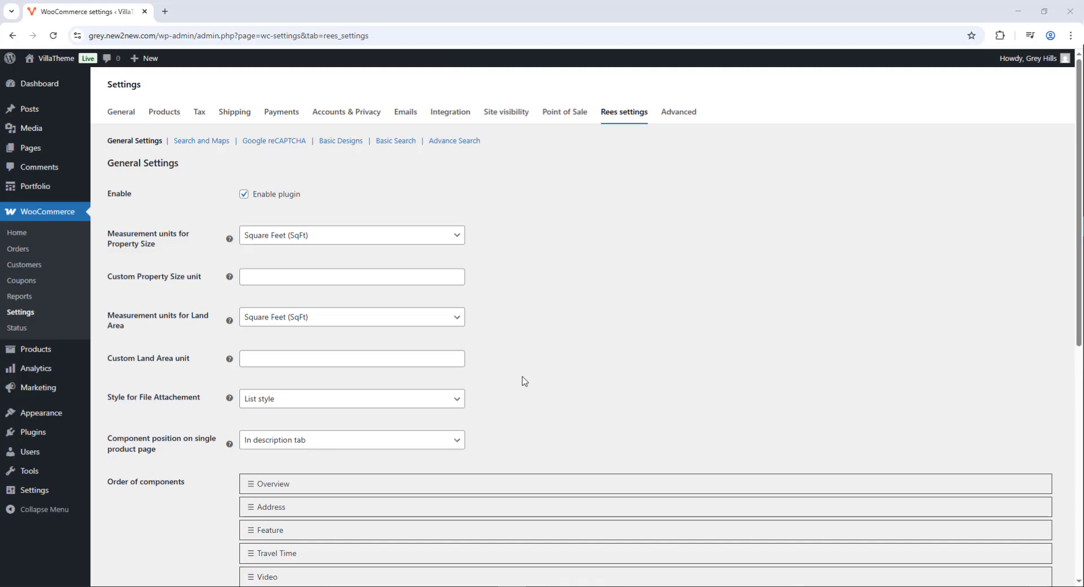
Create a new product titled 'Real estate product' with the Real Estate product type
mouse_move(58, 353)
click(111, 368)
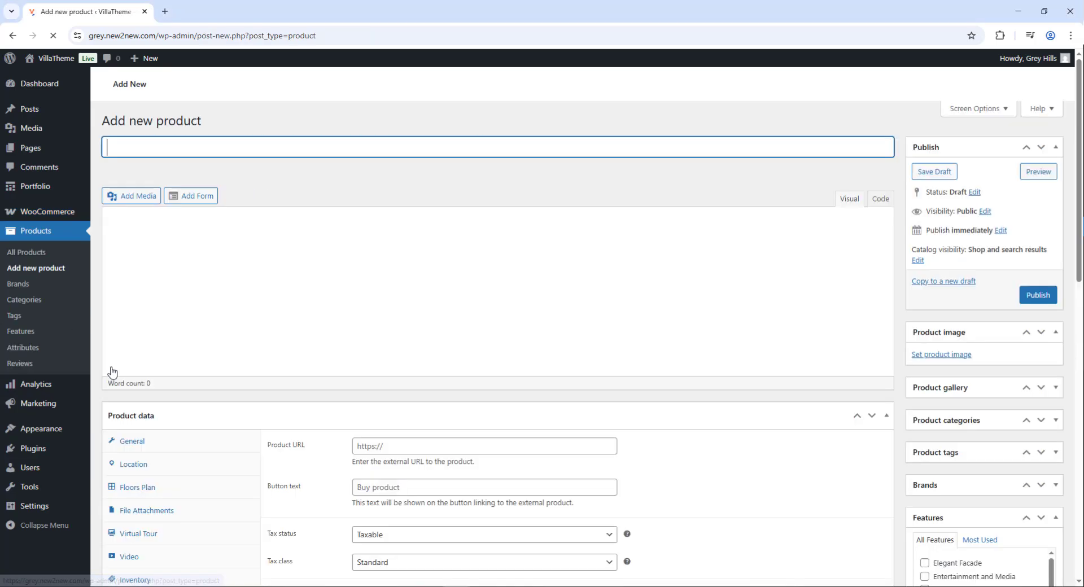
text(Real estate product)
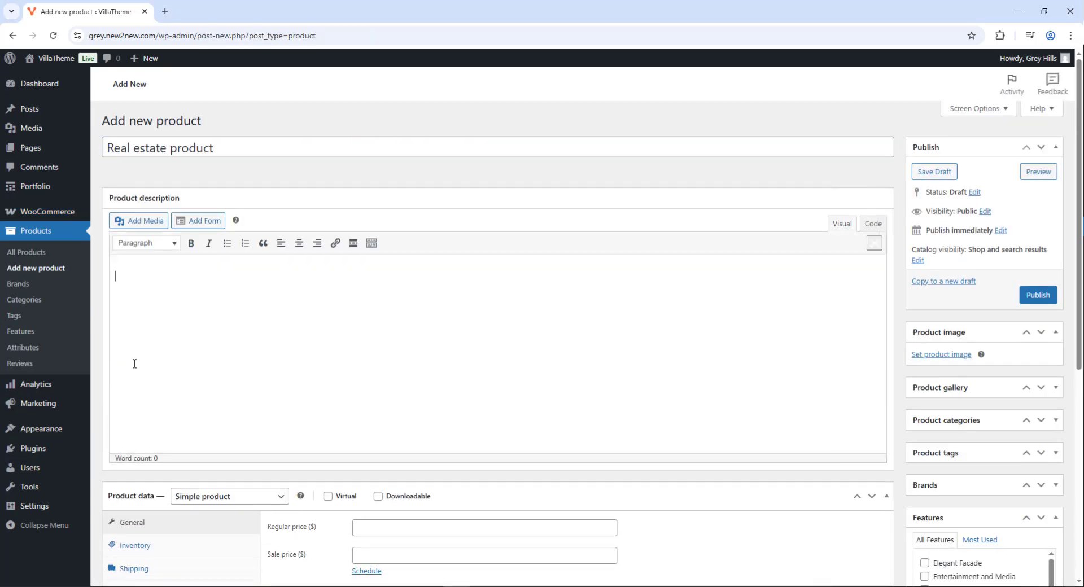
click(181, 497)
click(195, 480)
scroll(220, 463, down, 5)
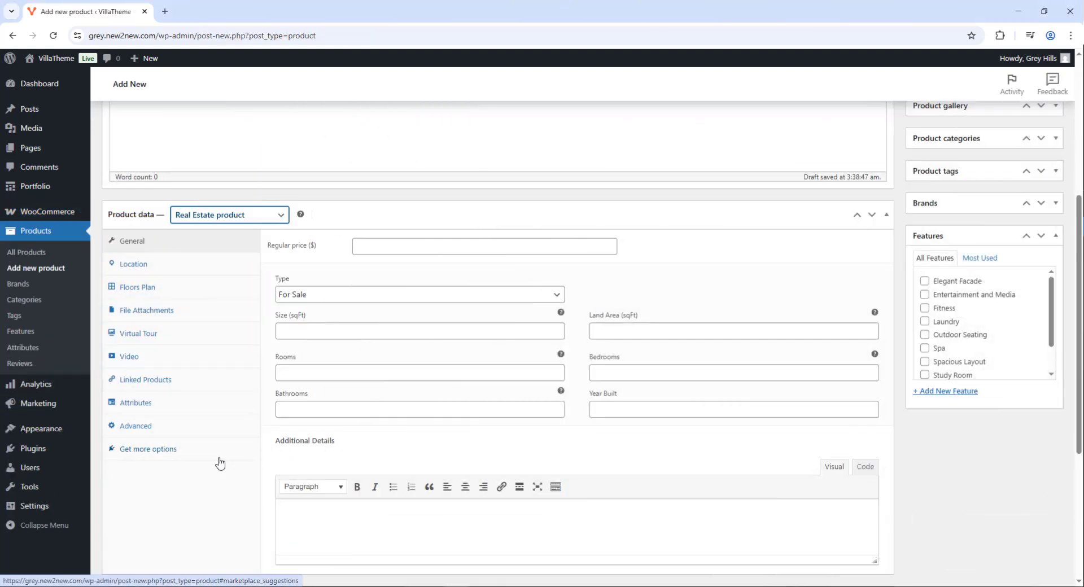
Tick the Elegant Facade and Fitness features for the property
click(924, 280)
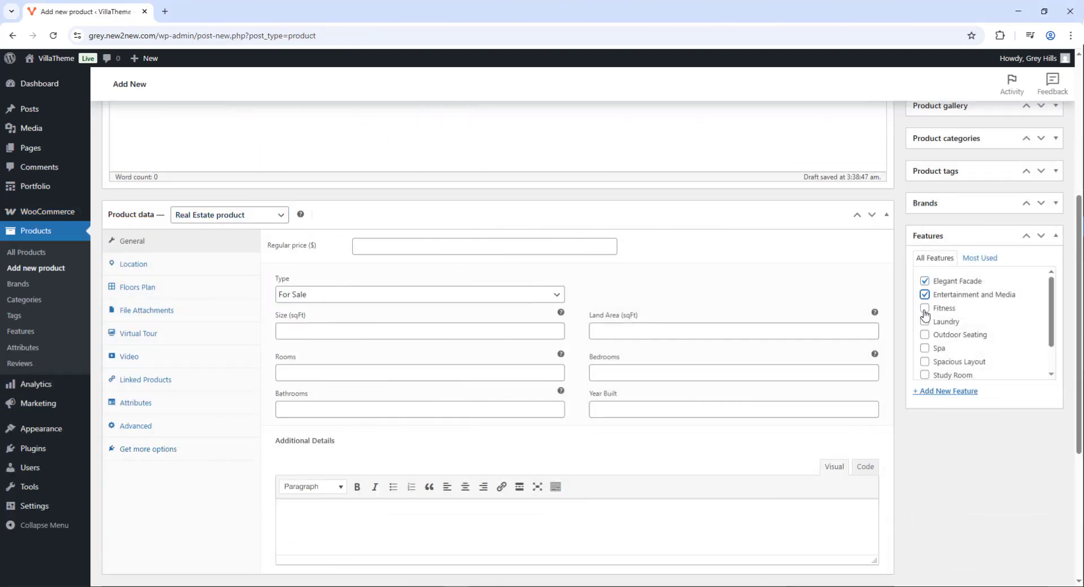
click(924, 308)
scroll(925, 315, down, 1)
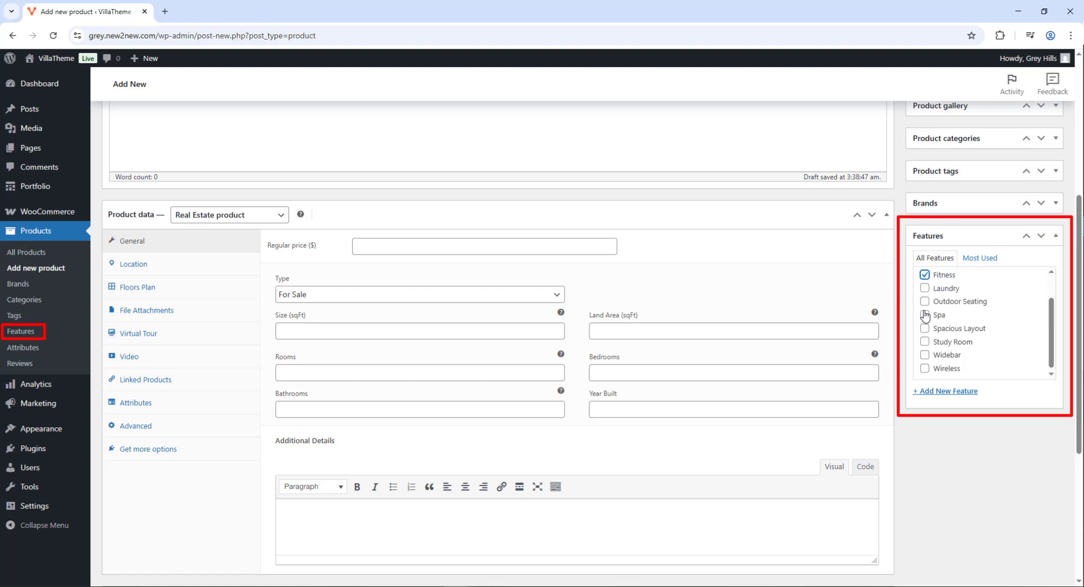
scroll(937, 327, up, 1)
Add a new property feature named 'Widebar'
click(960, 392)
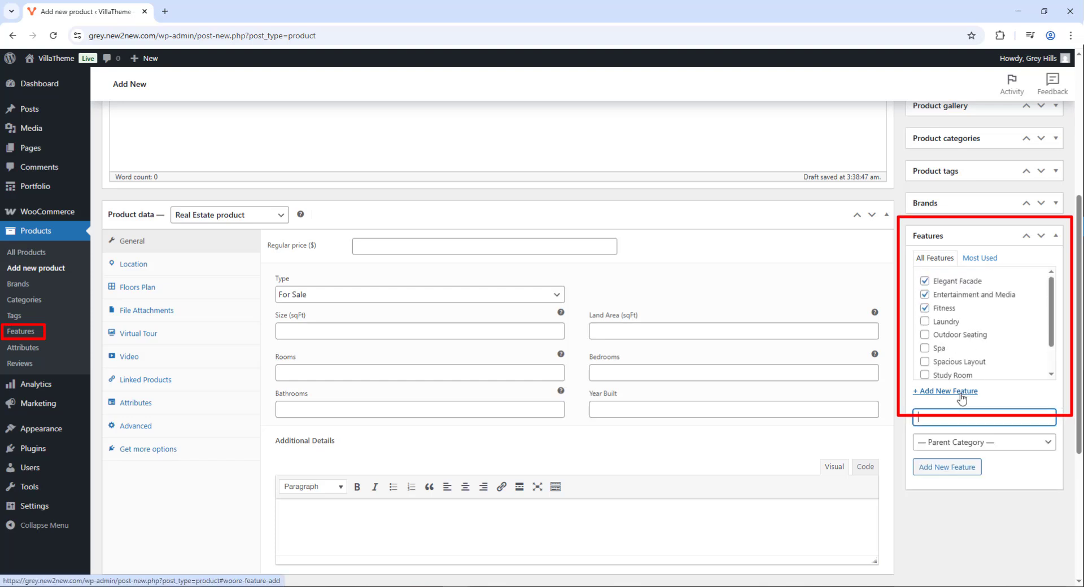
text(Widebar)
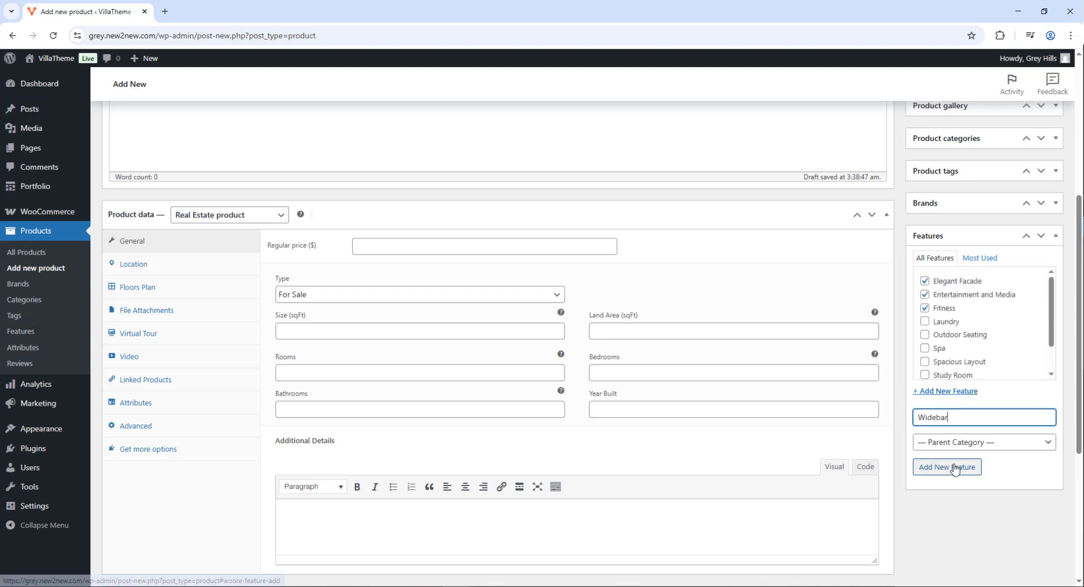
click(952, 466)
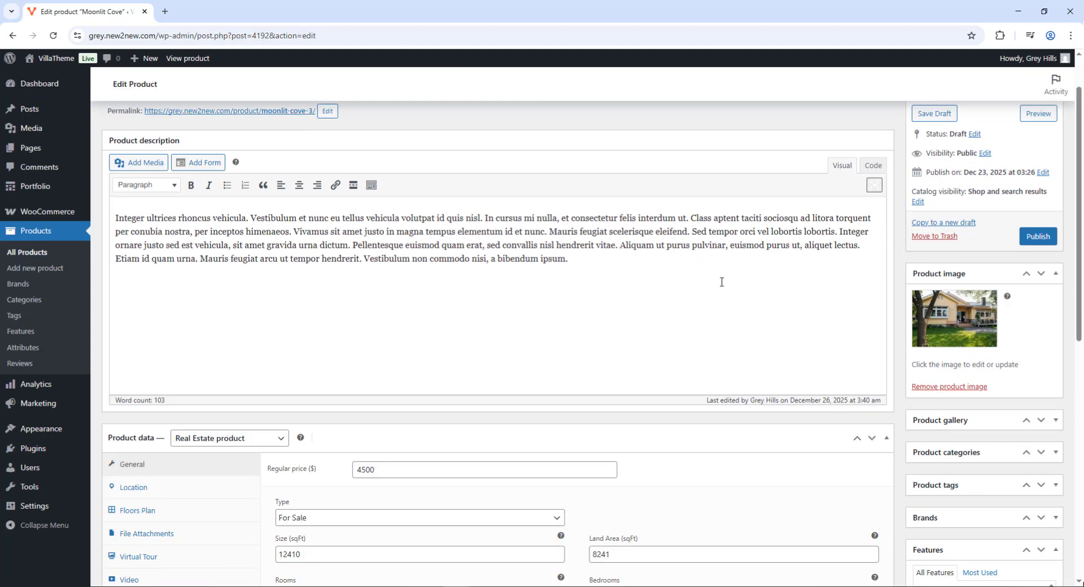
scroll(721, 281, down, 5)
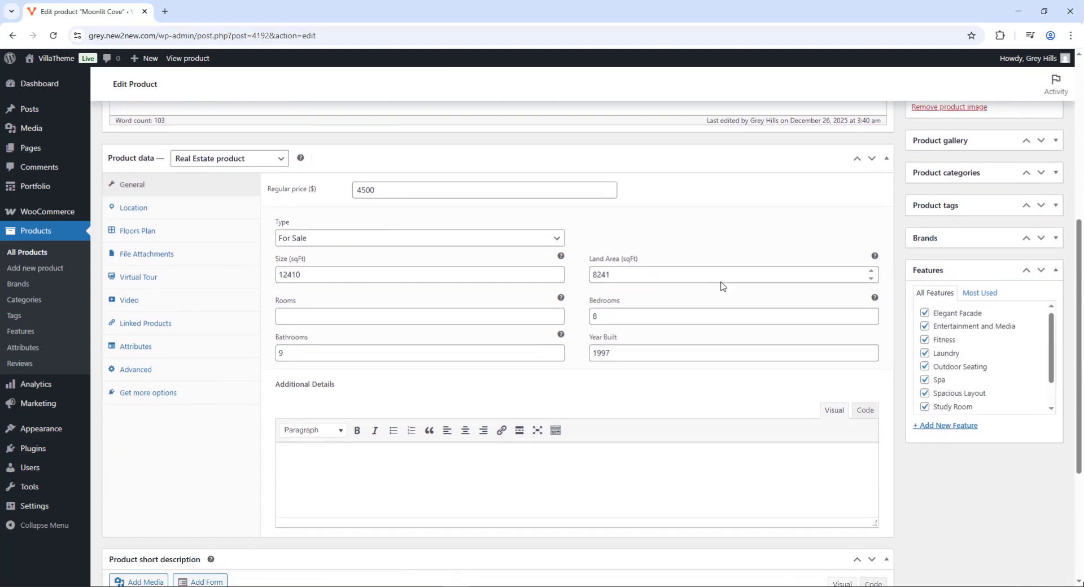
scroll(873, 70, up, 5)
Publish Moonlit Cove and open its product page in a new tab
click(1035, 296)
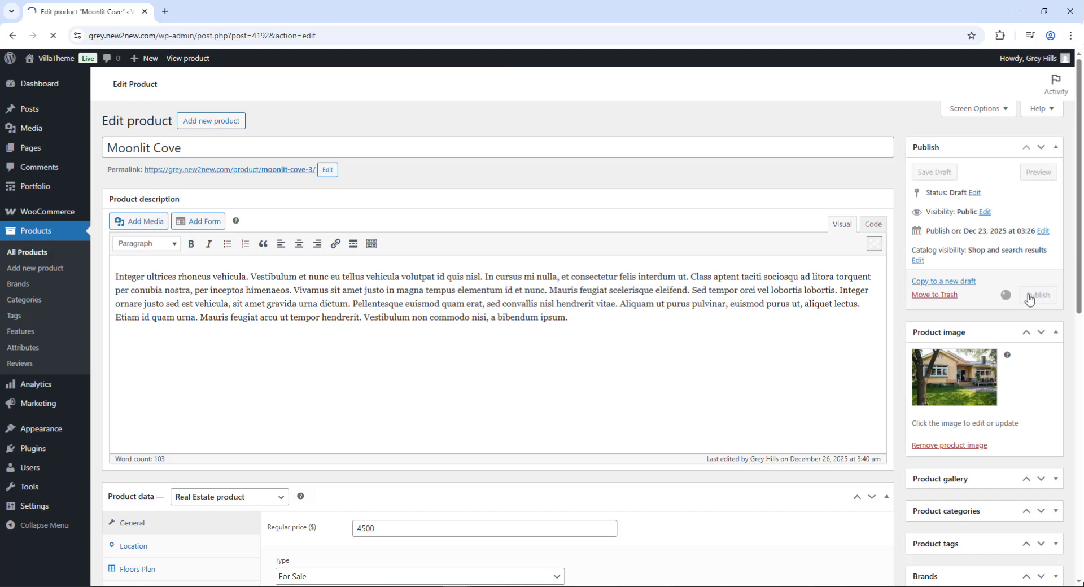
middle_click(214, 149)
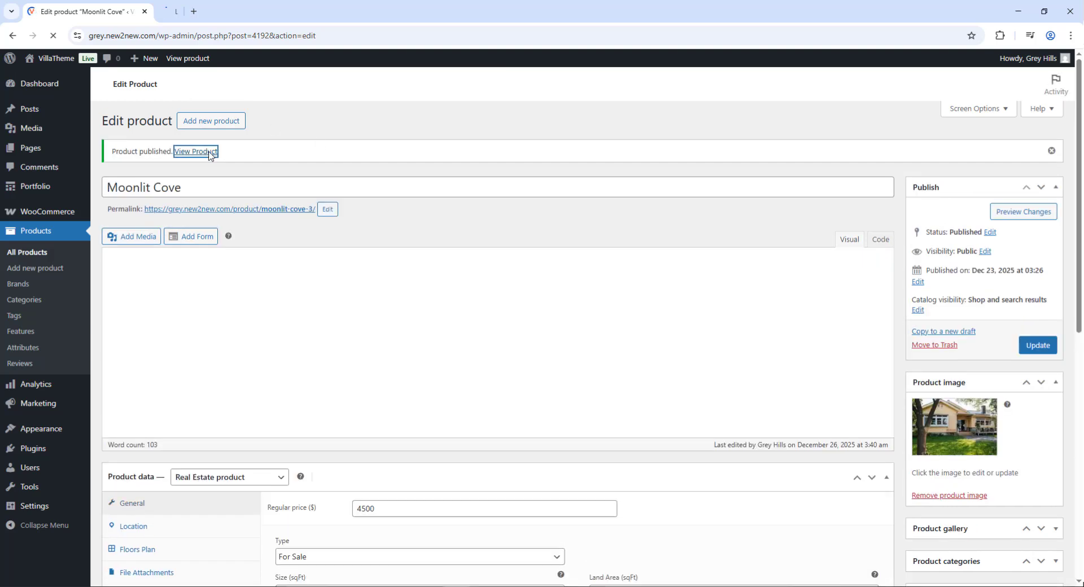
click(209, 5)
Review the Moonlit Cove page's overview, features and contact form, then browse the Shop listing
scroll(957, 244, down, 7)
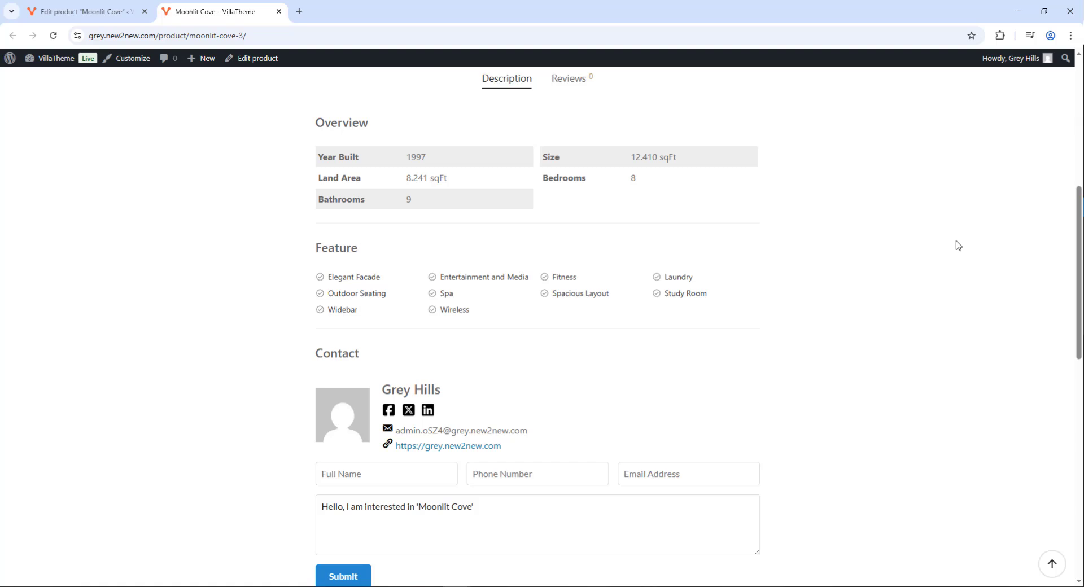
scroll(958, 244, down, 5)
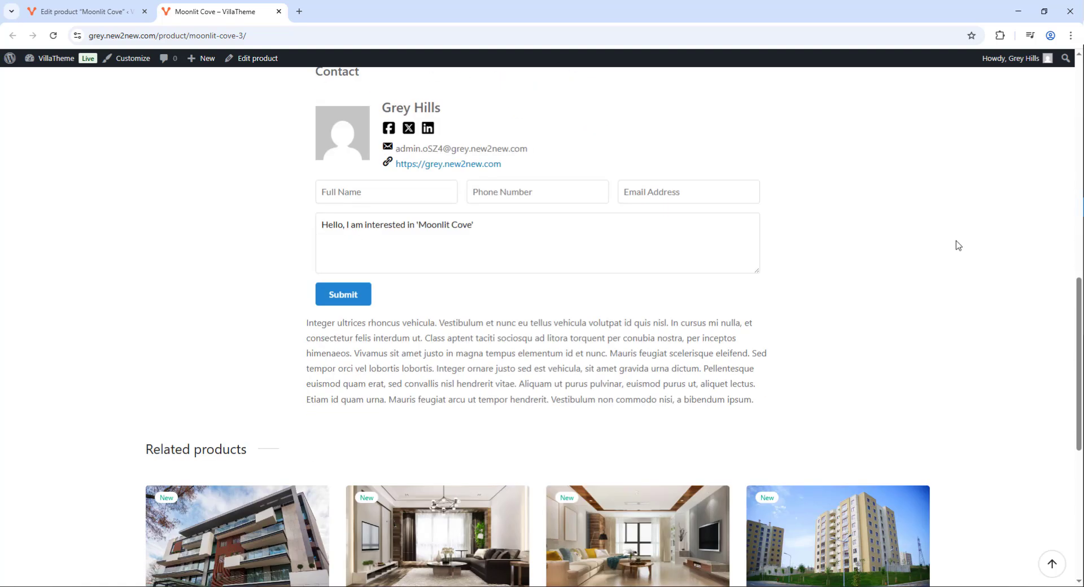
scroll(958, 244, down, 5)
scroll(671, 186, up, 17)
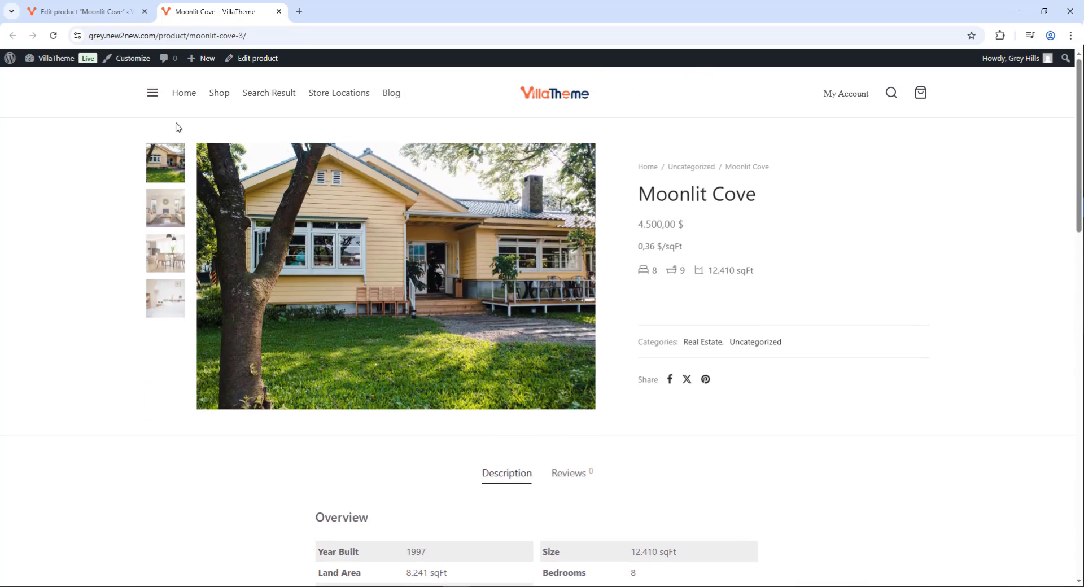
click(220, 100)
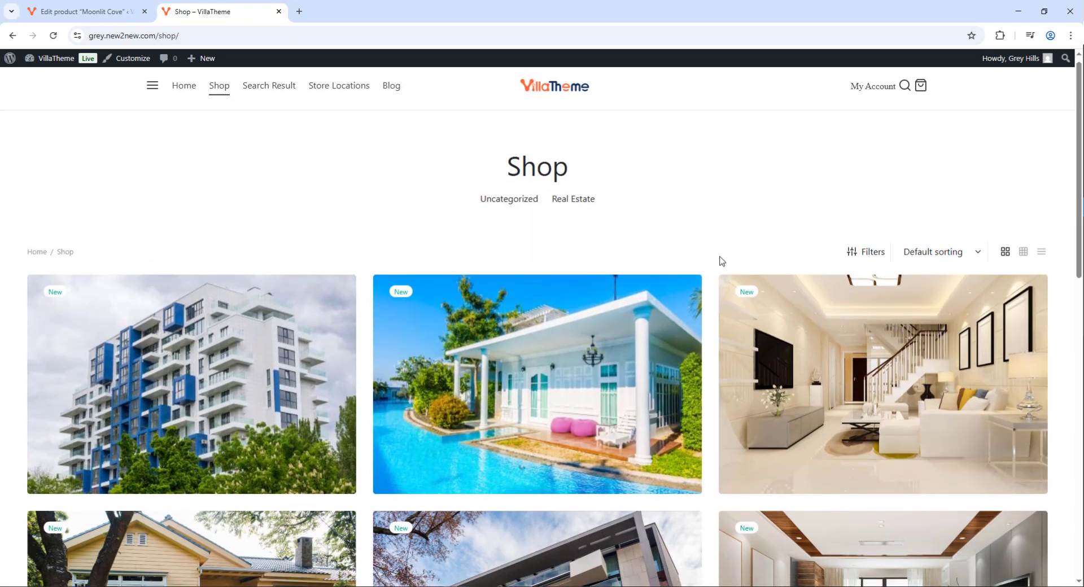
scroll(721, 260, down, 9)
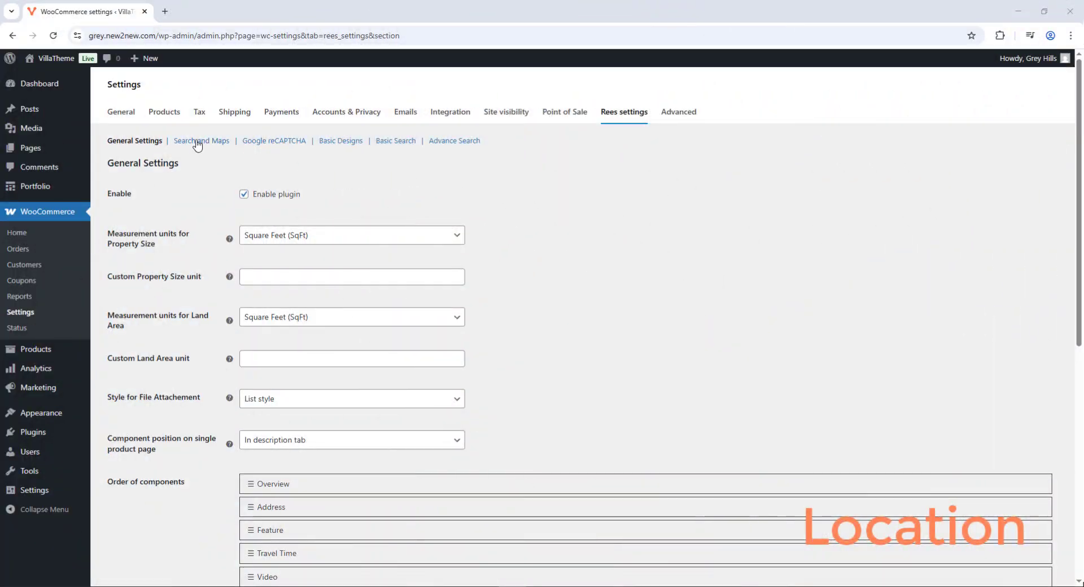
Paste the Google Maps API key in Search and Maps settings and select the Default Map Zoom value
click(197, 144)
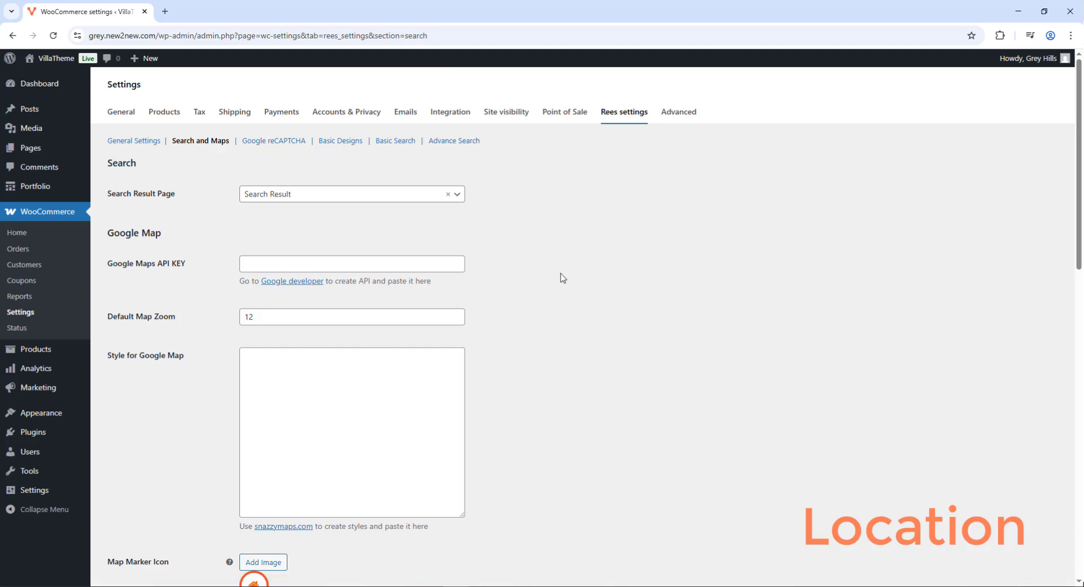
scroll(562, 278, down, 4)
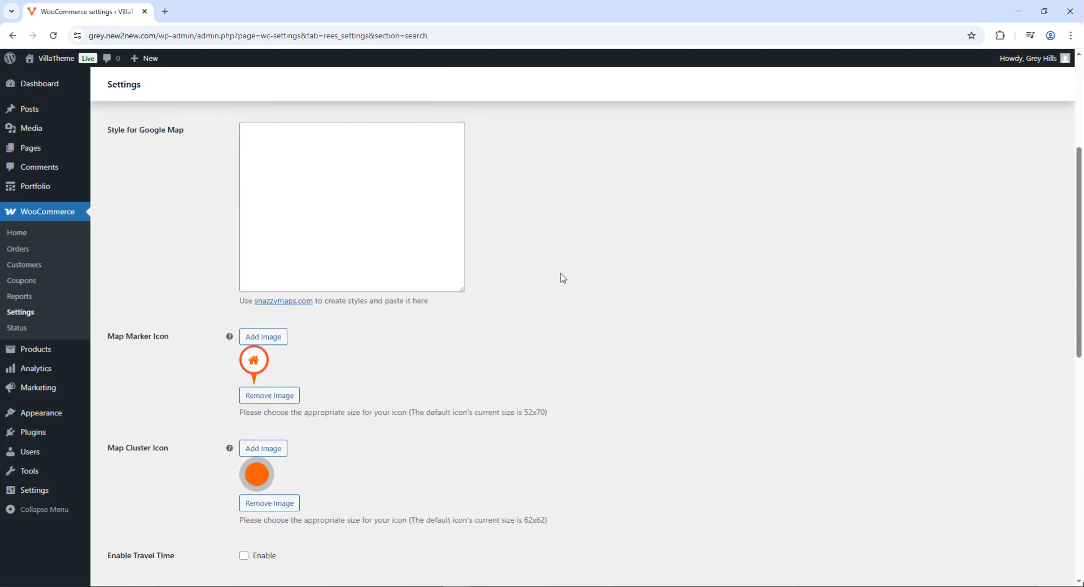
scroll(563, 278, up, 4)
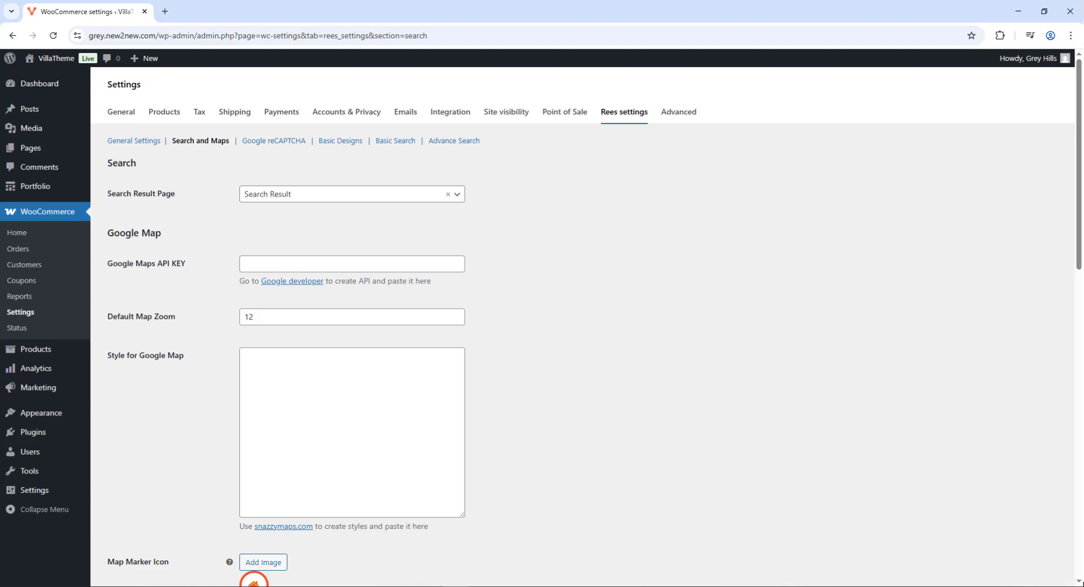
click(317, 267)
key(ctrl+v)
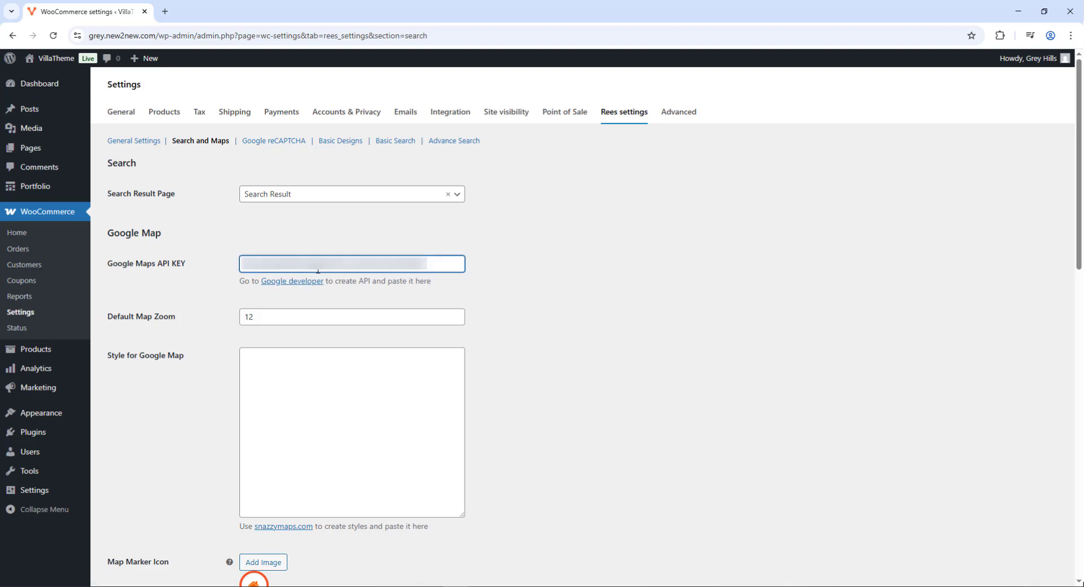
click(303, 314)
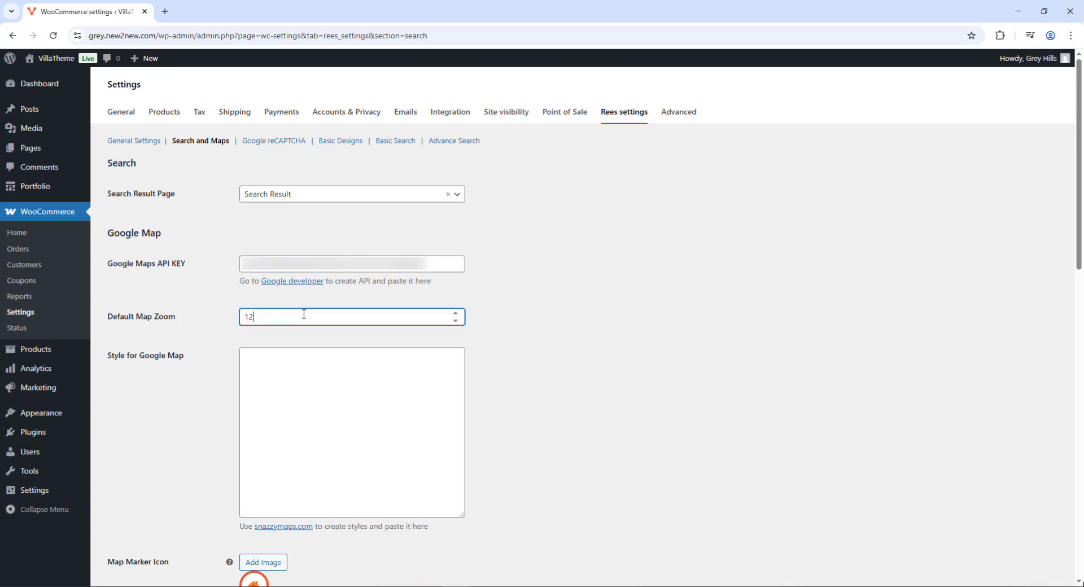
double_click(442, 319)
Copy the full JavaScript style array of the Snazzy Maps Interface style
click(299, 527)
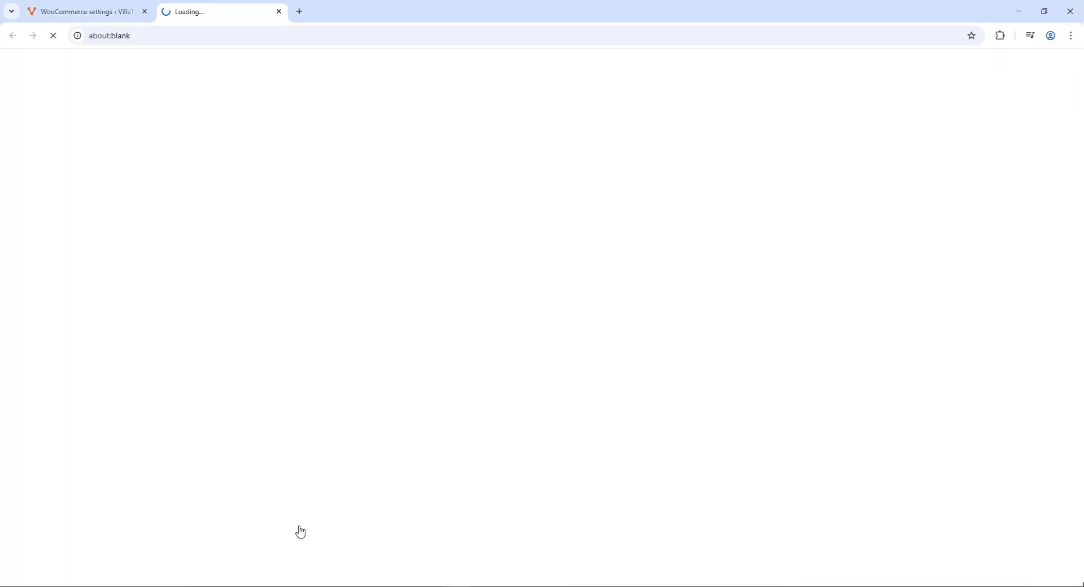
scroll(627, 324, down, 10)
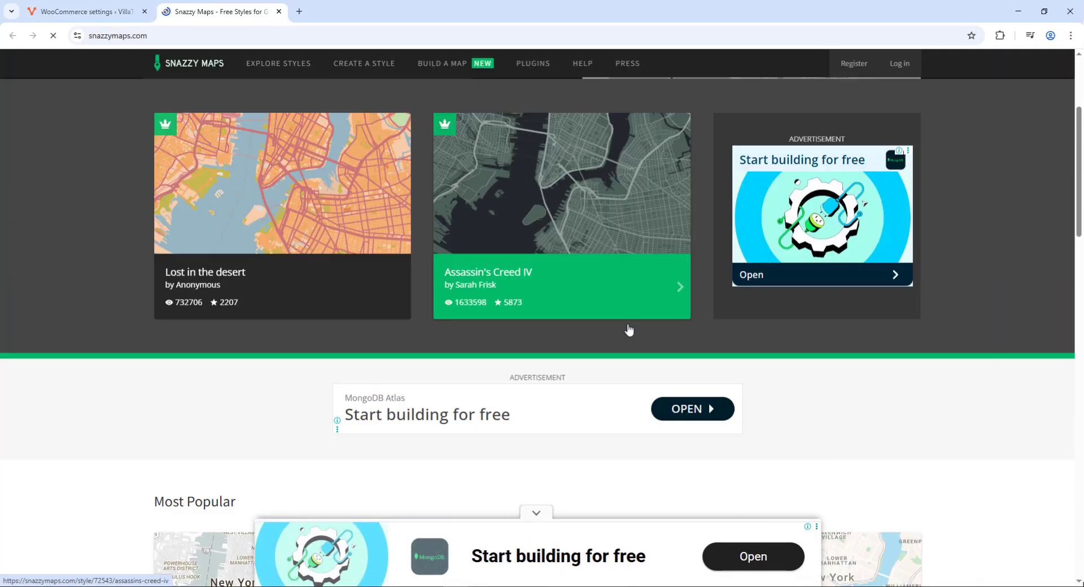
click(778, 324)
click(163, 533)
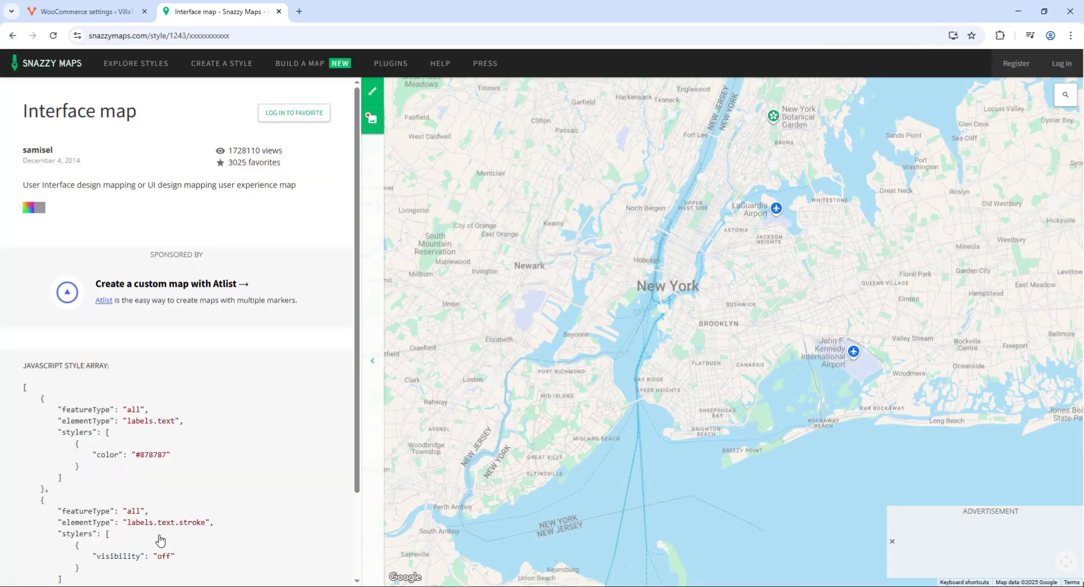
scroll(28, 195, down, 5)
drag(24, 107, 140, 518)
right_click(99, 426)
click(117, 441)
Paste the copied Interface style into the Google Map style setting and save it
click(99, 16)
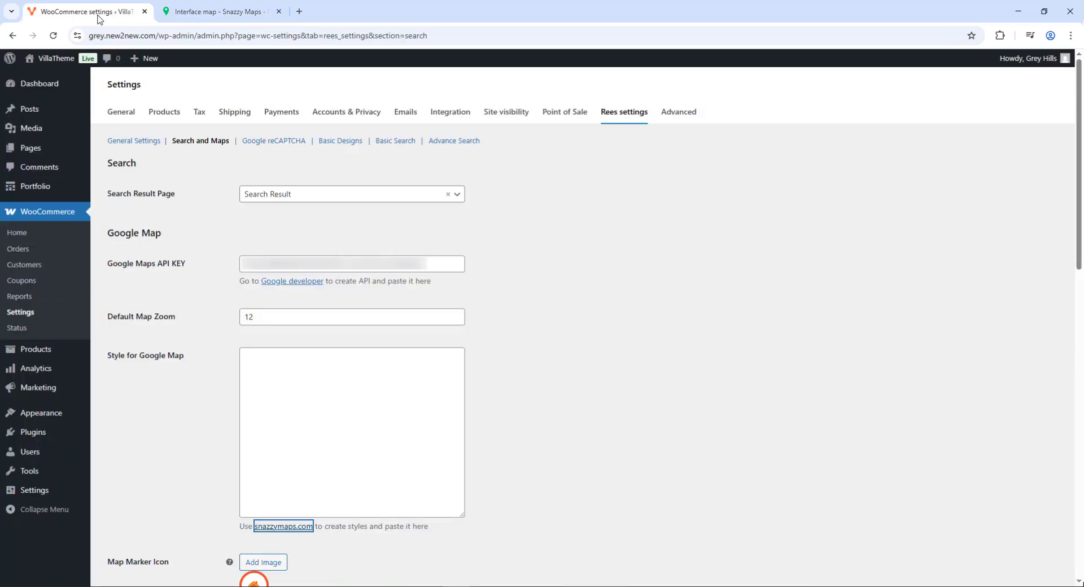
right_click(254, 362)
click(281, 234)
scroll(220, 232, down, 15)
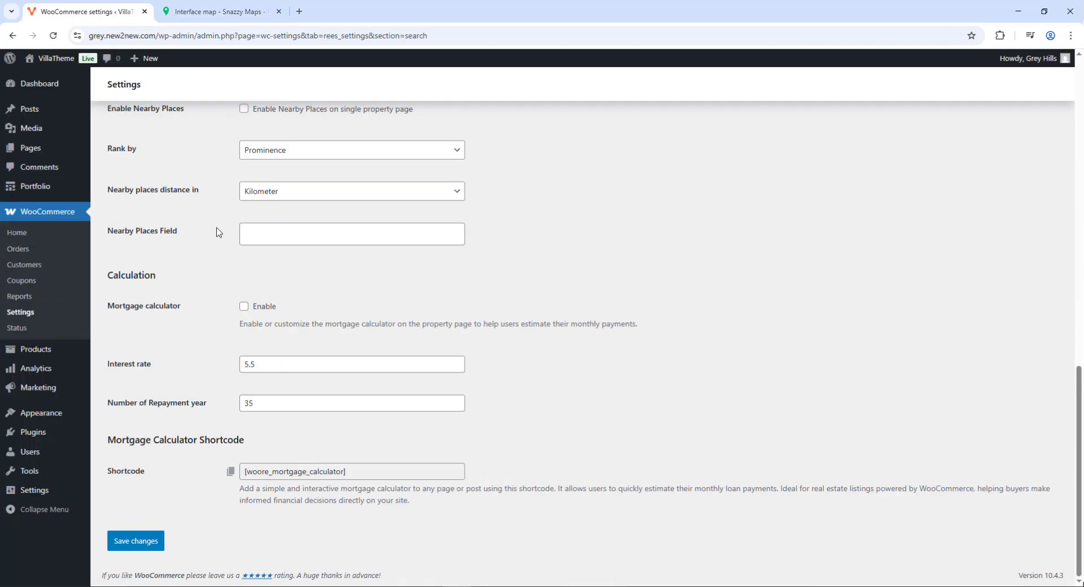
click(136, 540)
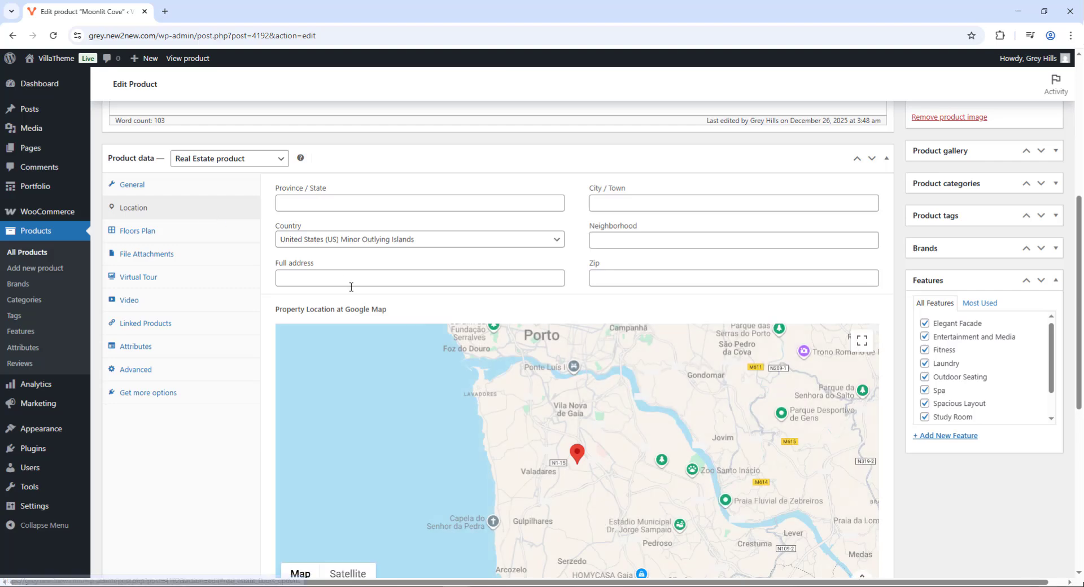
Fill in the Vila Nova de Gaia, Porto address and preview the map in Satellite and full screen
click(351, 287)
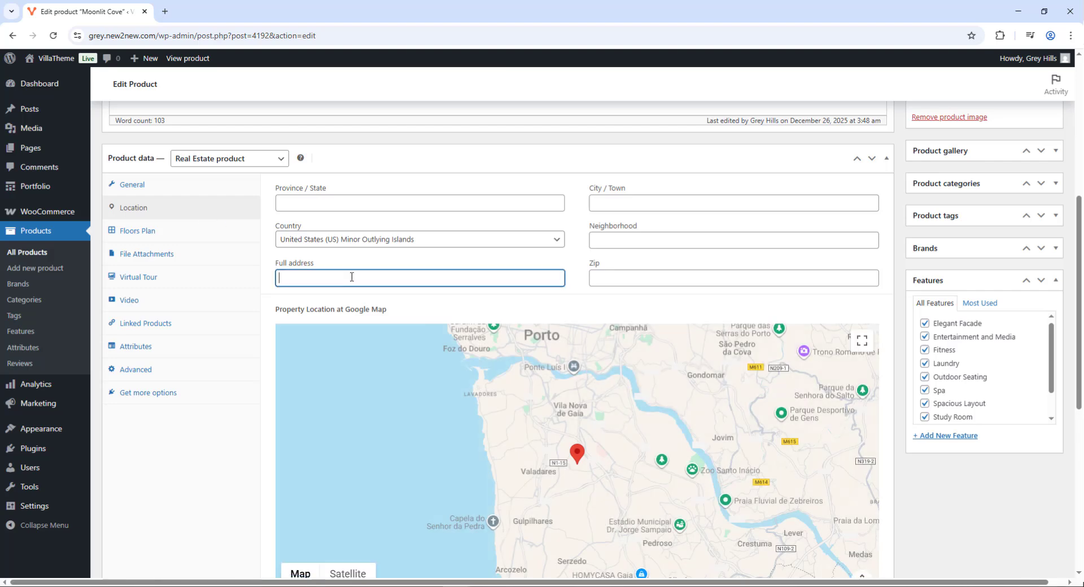
click(350, 298)
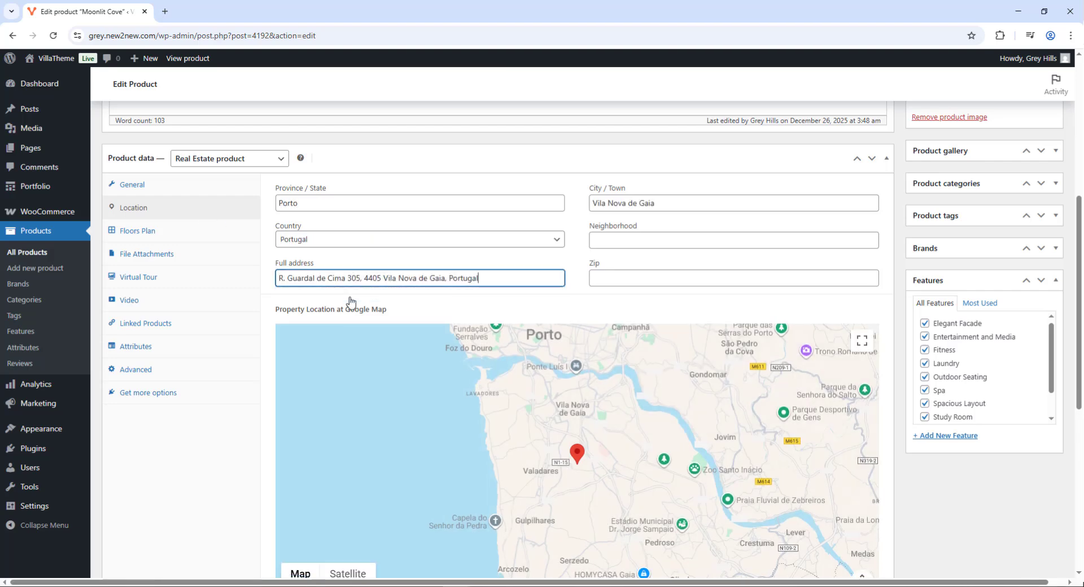
scroll(350, 300, down, 3)
click(342, 404)
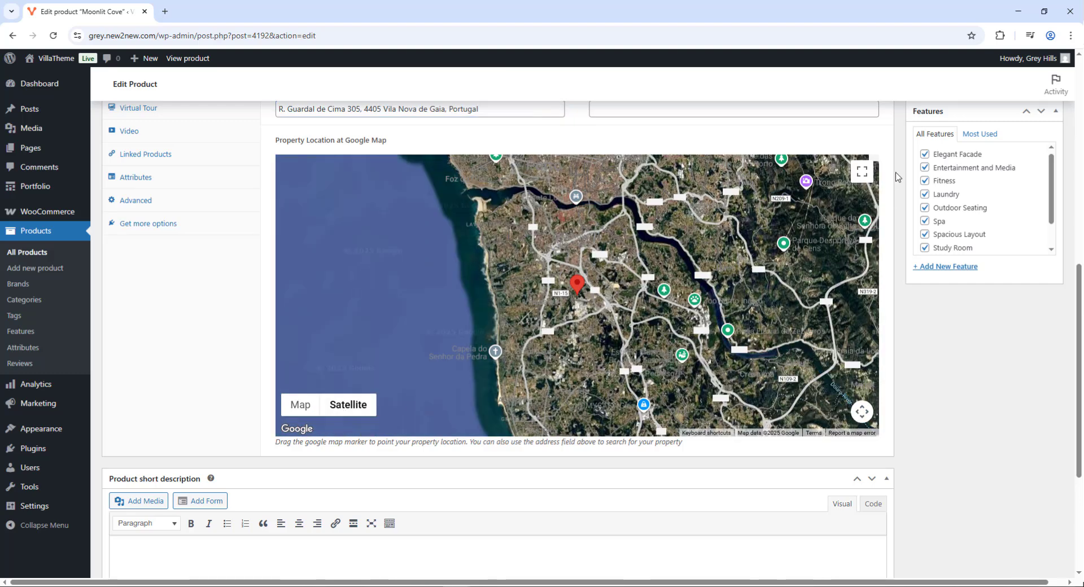
click(862, 171)
key(Escape)
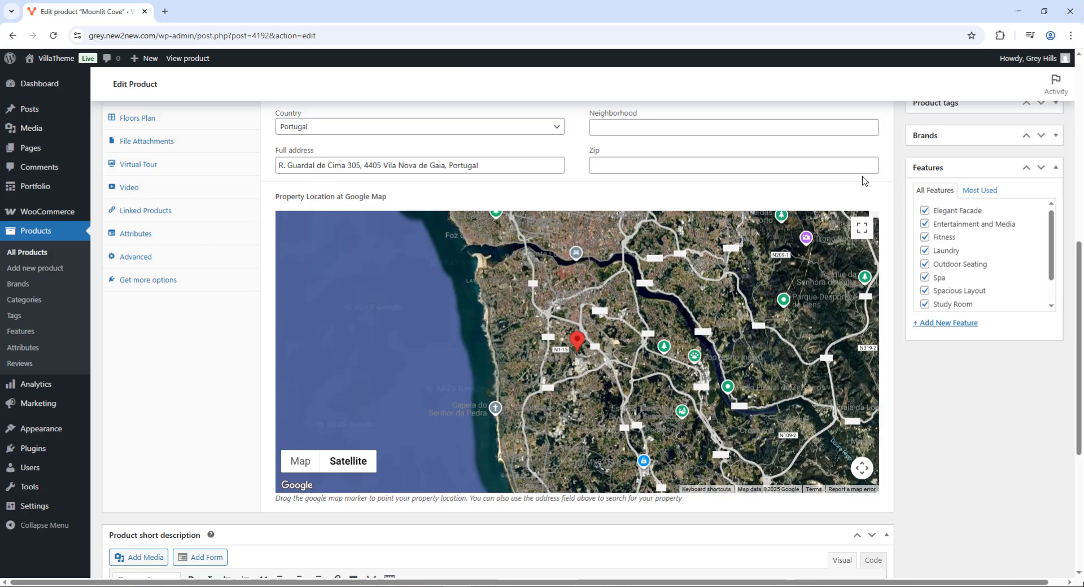
Update the Moonlit Cove product and open its live page in a new tab
click(301, 461)
scroll(920, 356, up, 5)
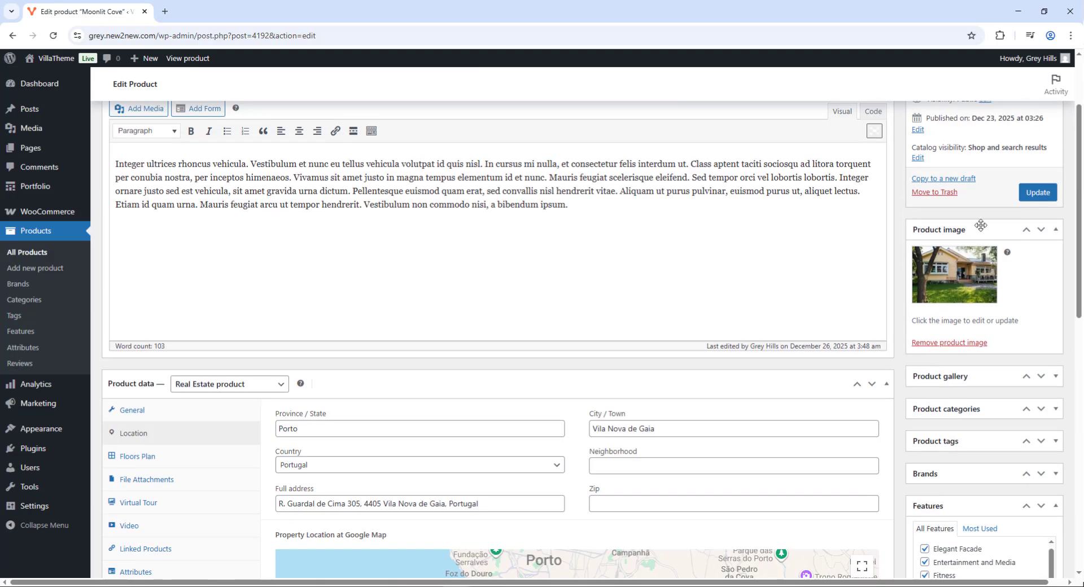
click(1040, 192)
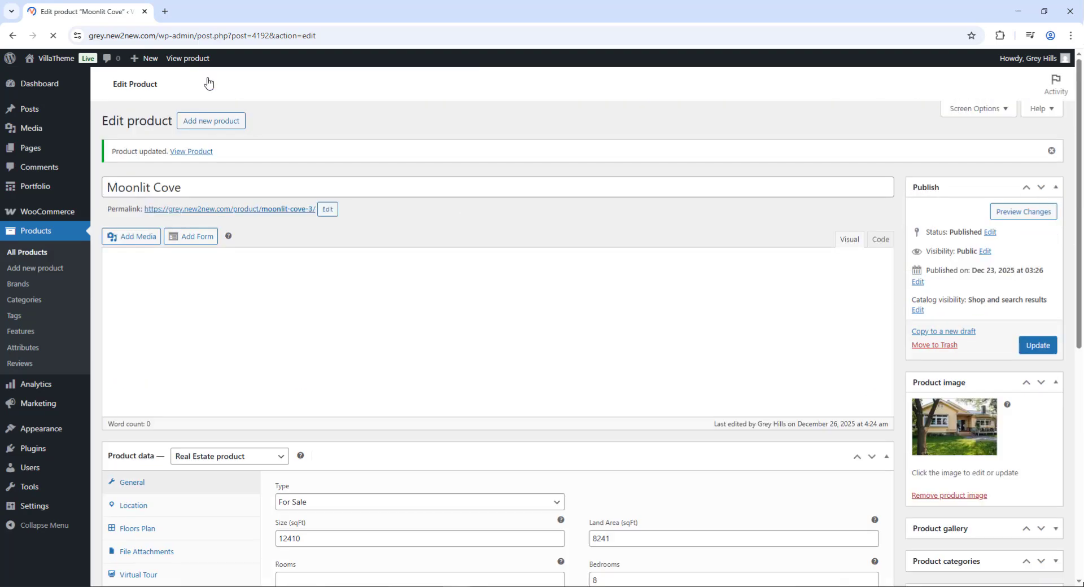
middle_click(195, 58)
View the Moonlit Cove product page on the storefront
click(188, 12)
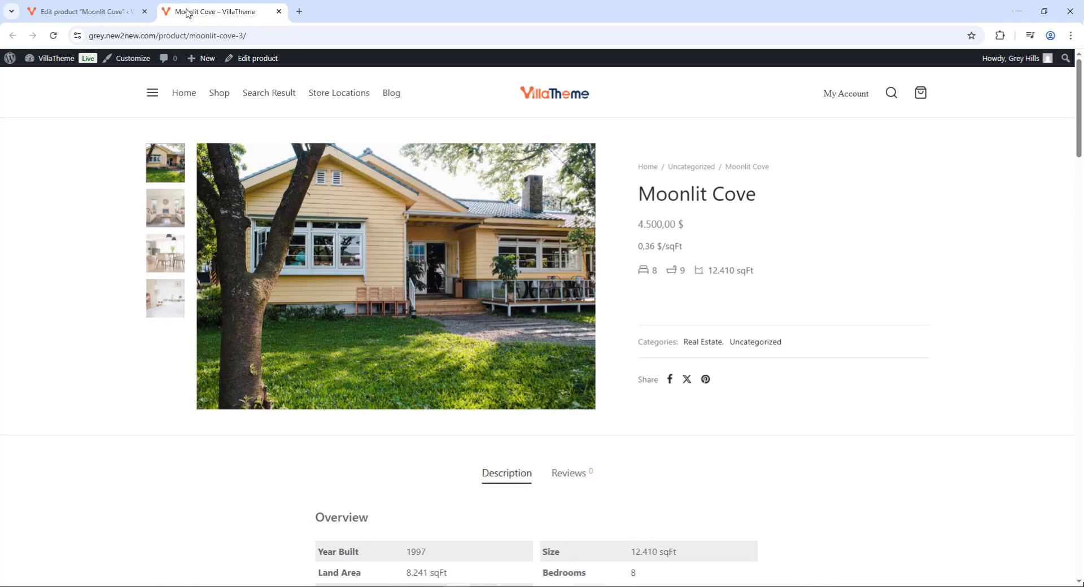
scroll(828, 308, down, 7)
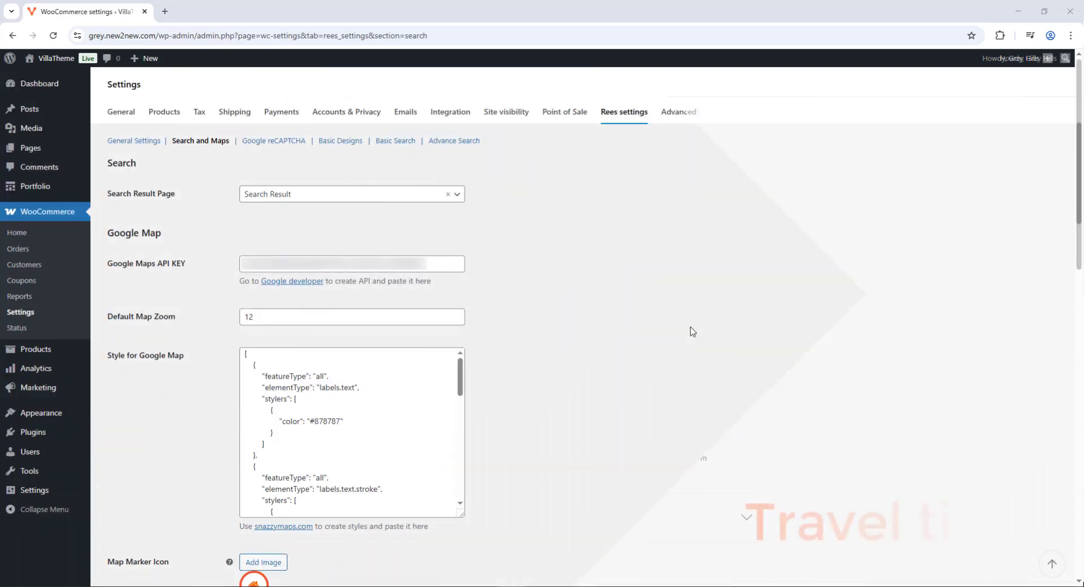
scroll(692, 332, down, 7)
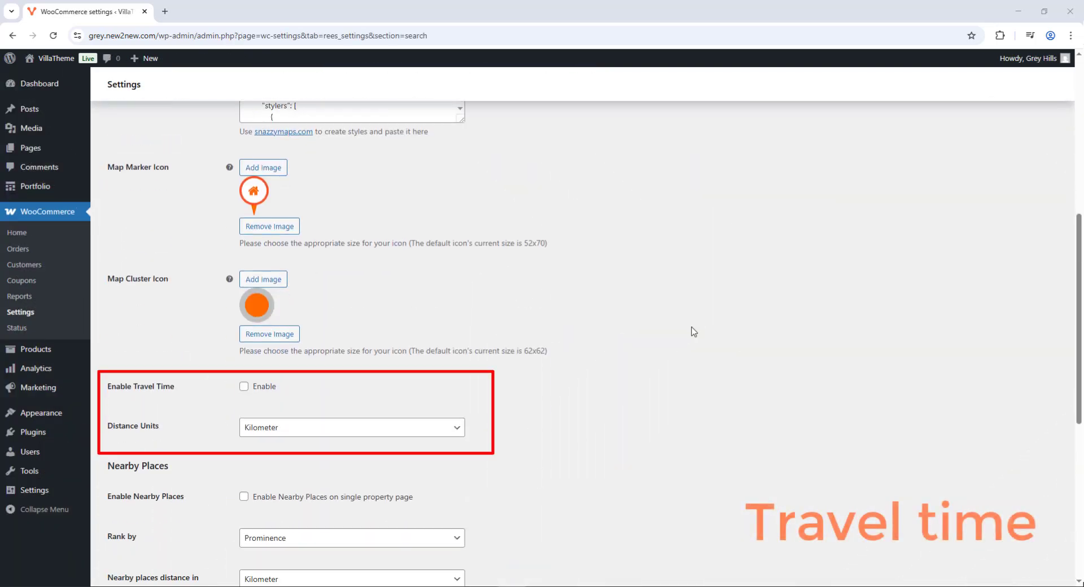
Enable Travel Time with the distance unit kept on Kilometer
click(267, 387)
click(263, 428)
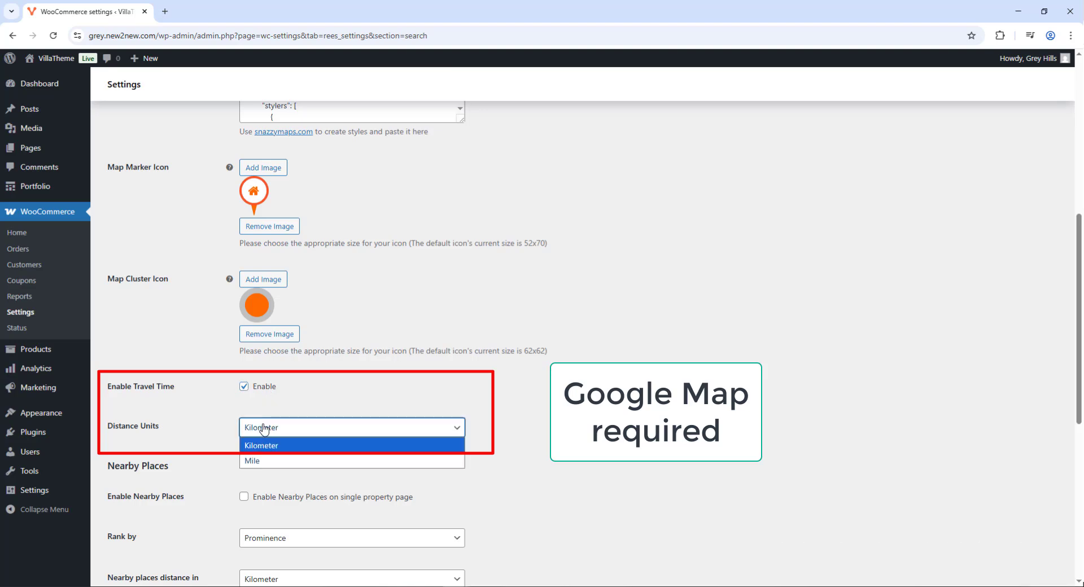
click(263, 427)
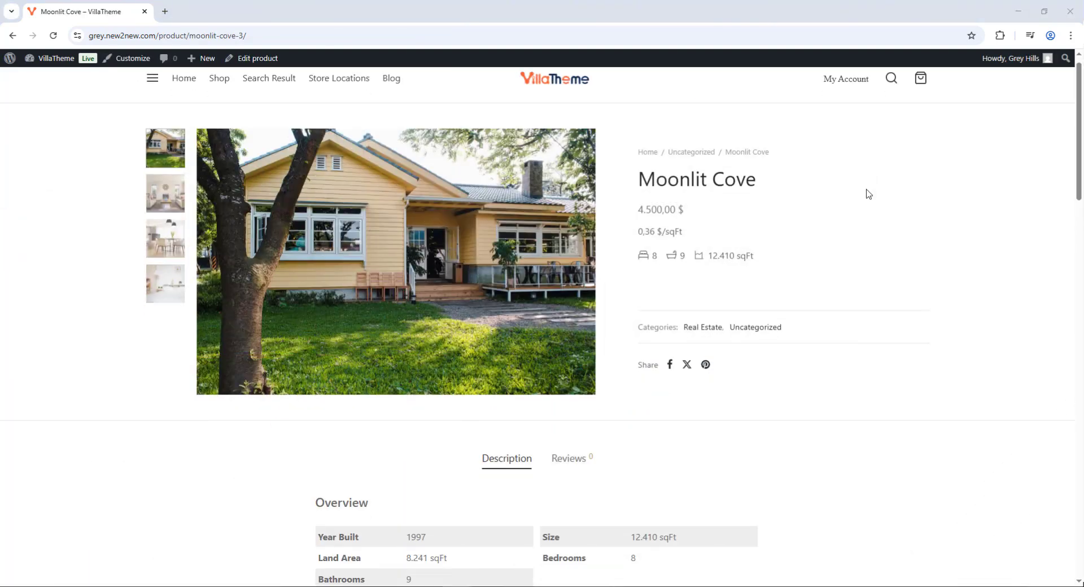
Cycle the Travel Time section through Transit, Walking, Cycling and back to Driving
scroll(867, 194, down, 10)
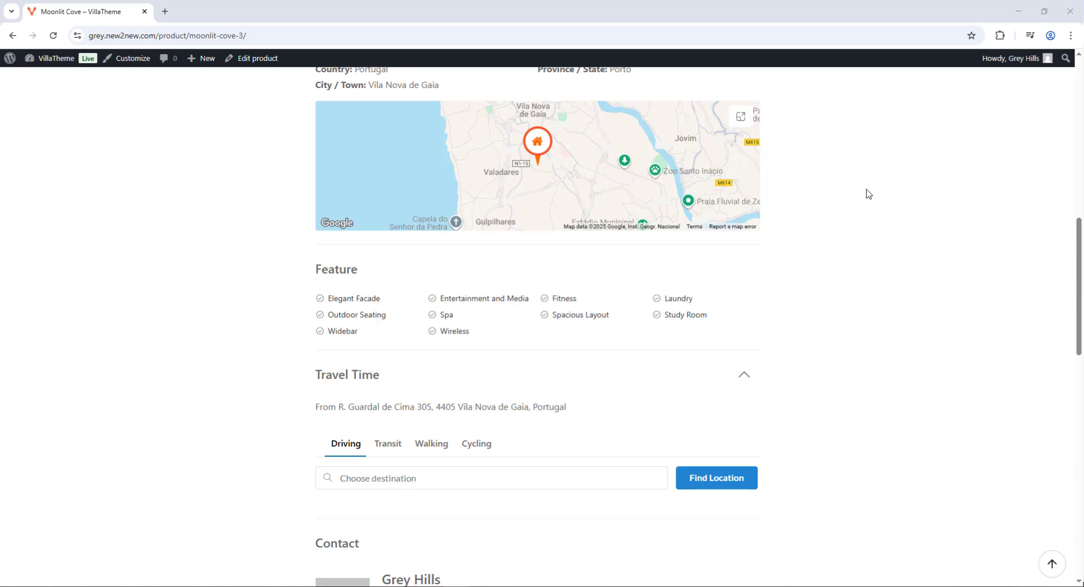
scroll(574, 275, down, 4)
click(387, 219)
click(432, 219)
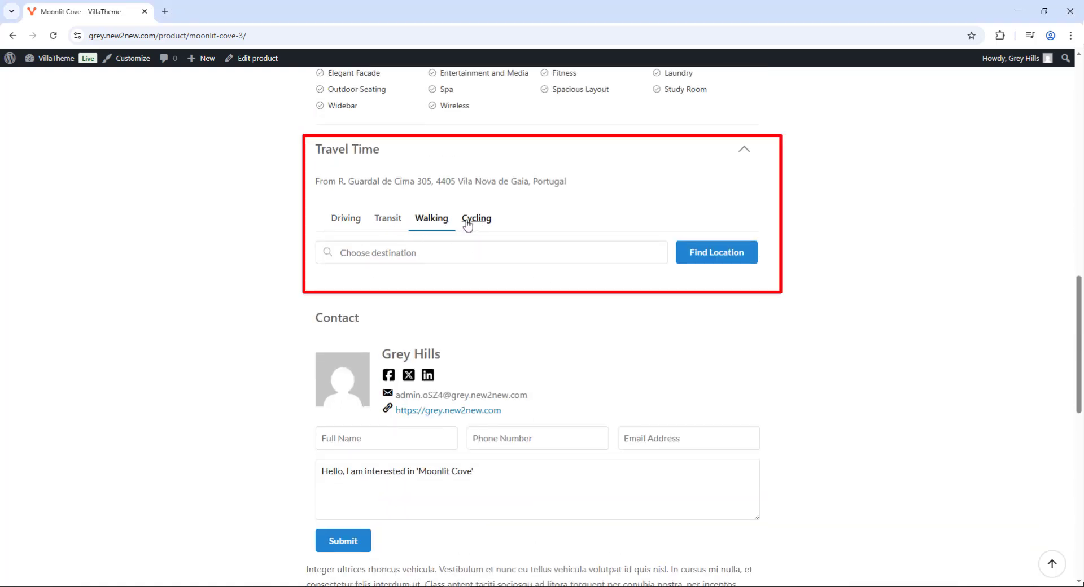
click(472, 220)
click(346, 218)
Calculate travel times to a nearby playcenter: driving 2 mins/0.4 km, walking 5 mins/0.3 km
click(361, 254)
text(Playcenter Action - Canelas | Parque de Diversões para Crianças)
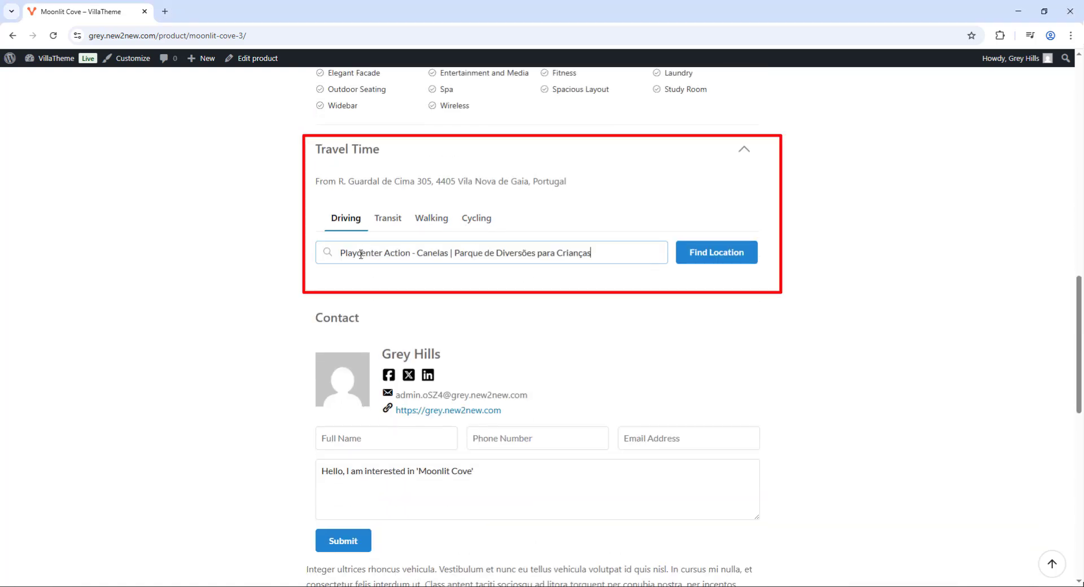
click(721, 255)
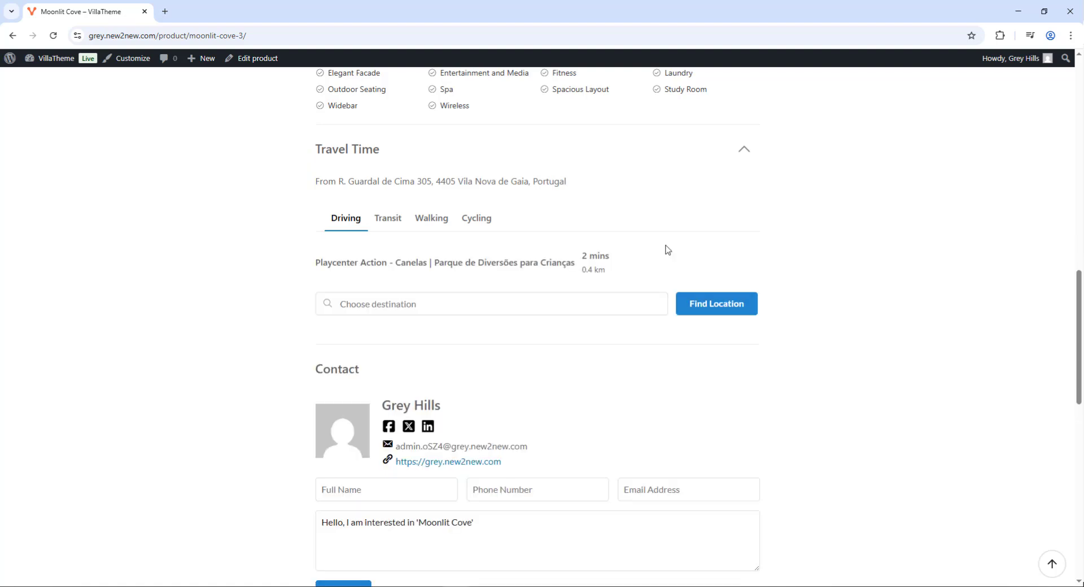
click(388, 219)
click(431, 219)
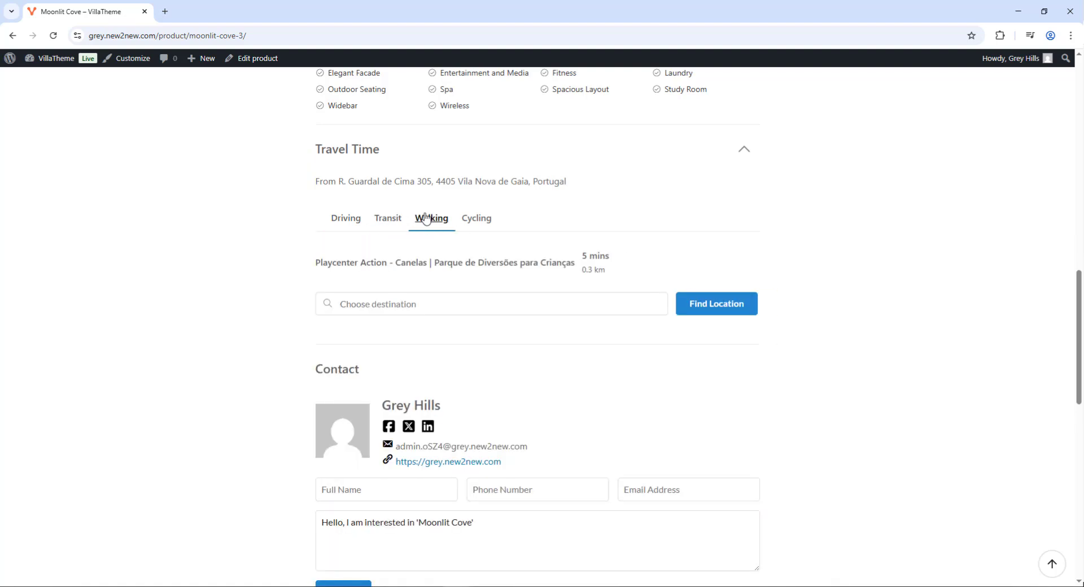
click(471, 223)
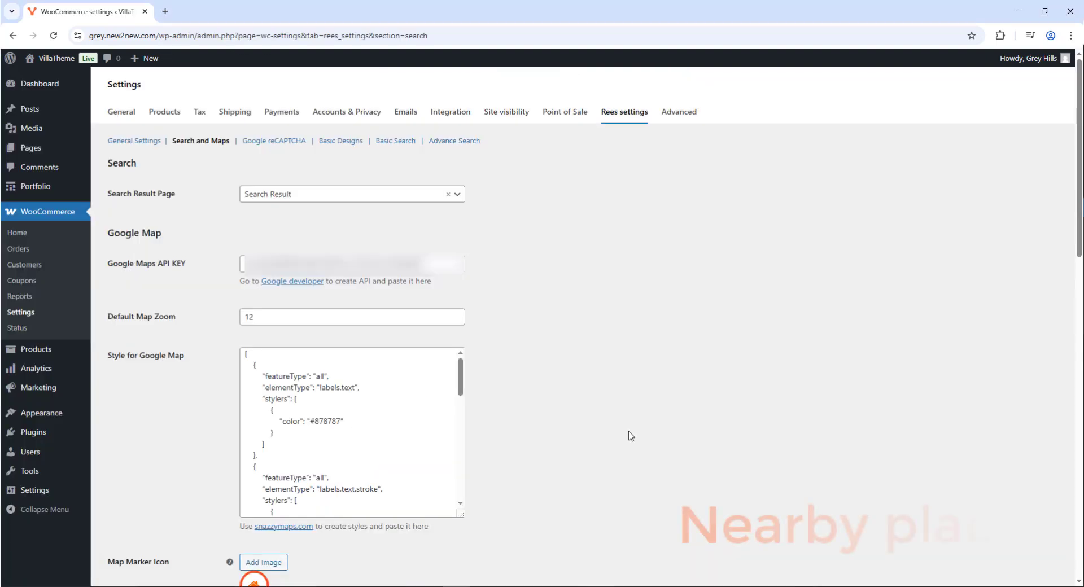
scroll(628, 435, down, 8)
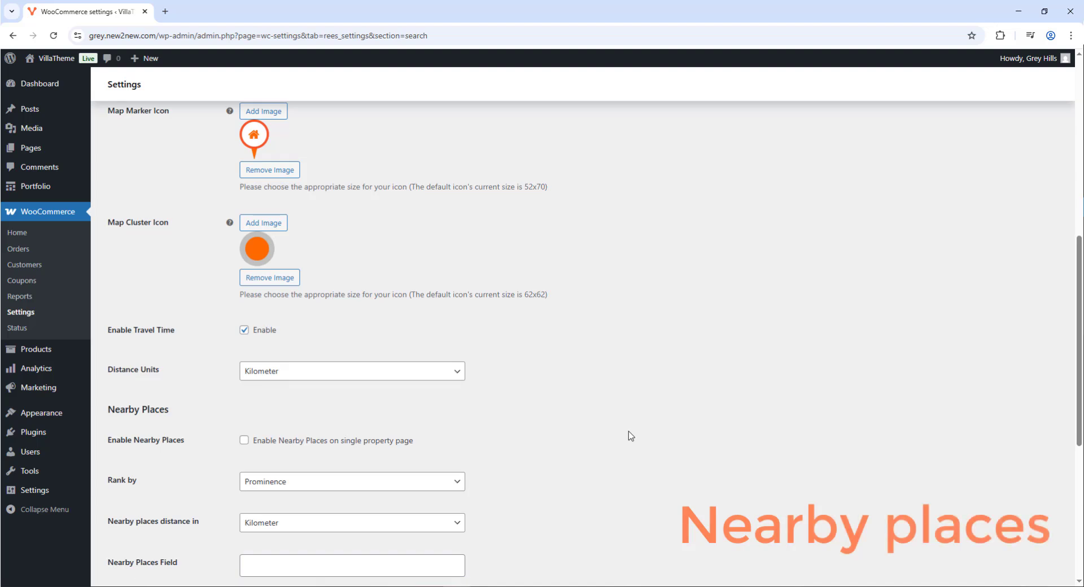
Enable Nearby Places ranked by Prominence and open the Nearby Places Field type list
scroll(630, 436, down, 3)
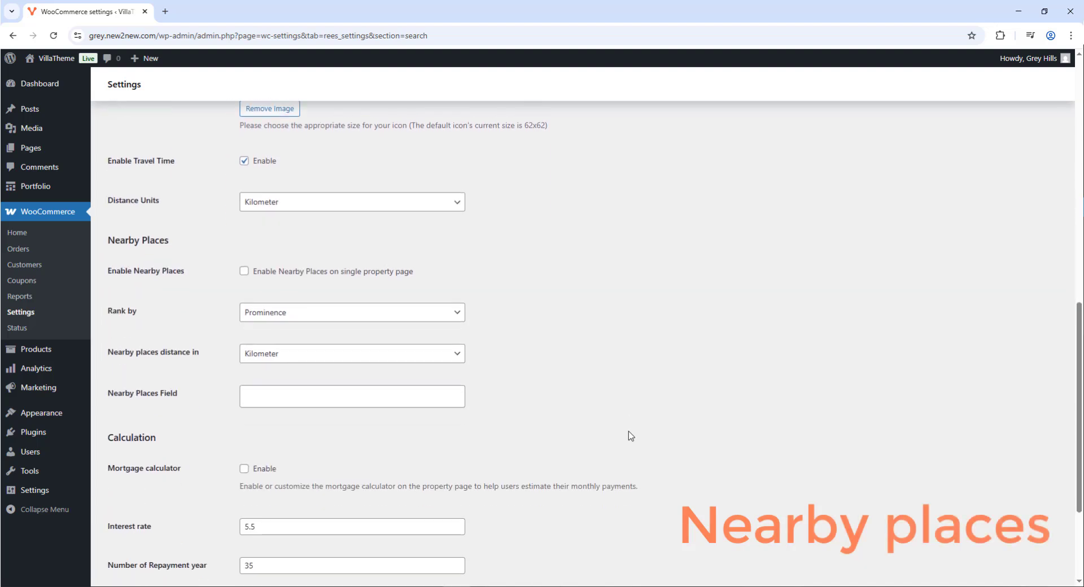
click(334, 275)
click(314, 316)
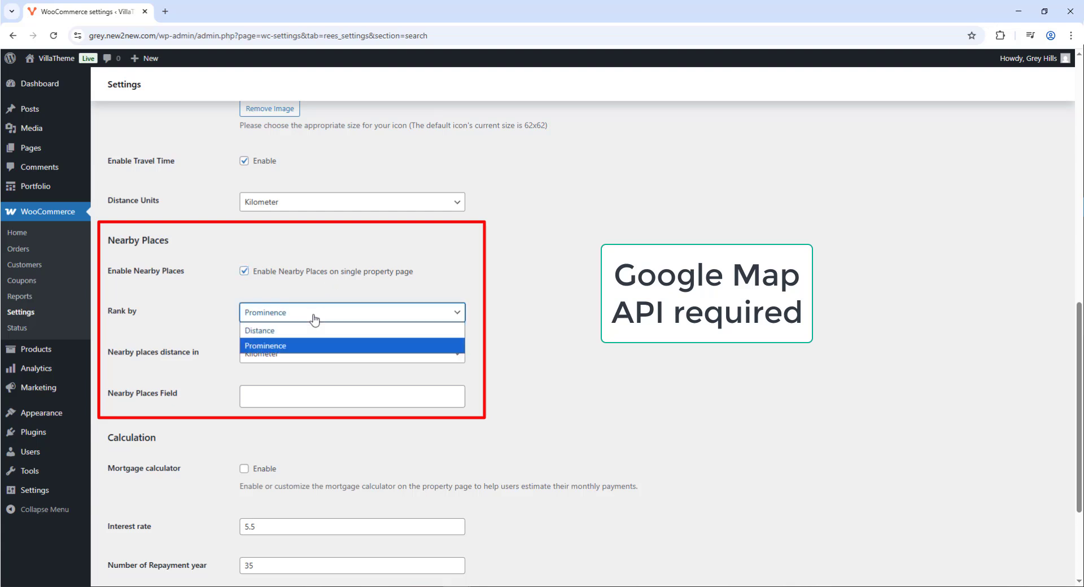
click(315, 317)
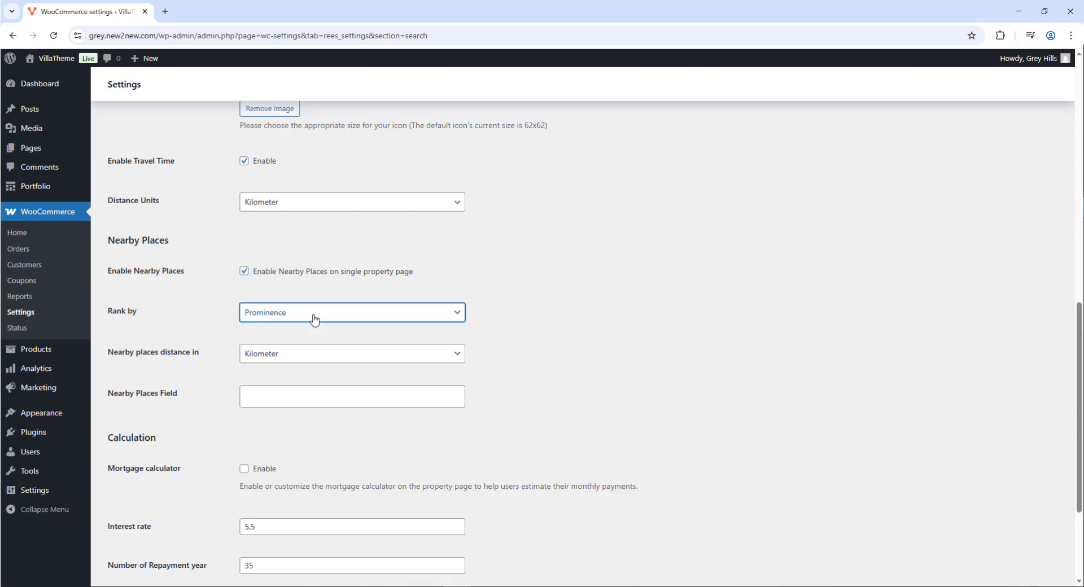
click(288, 395)
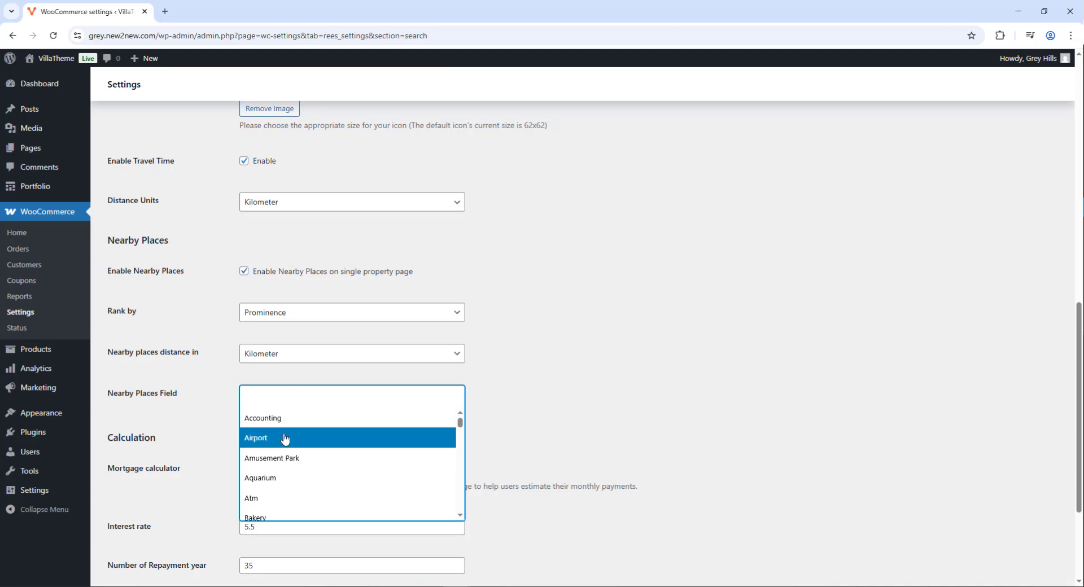
scroll(285, 439, down, 2)
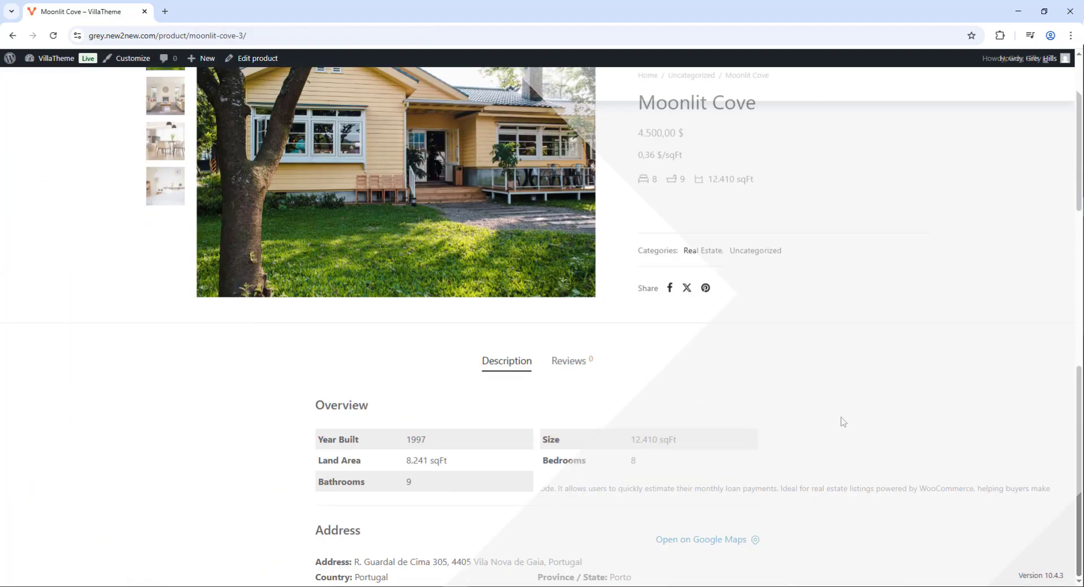
Scroll down to Nearby Places and view the nearby bars and doctors with their ratings
scroll(839, 421, down, 15)
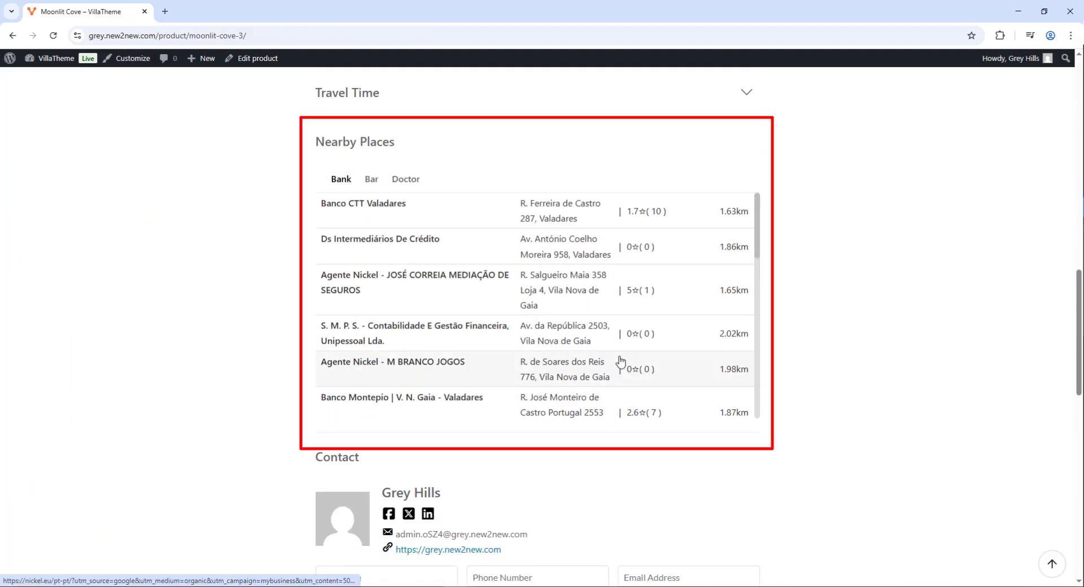
scroll(620, 362, down, 10)
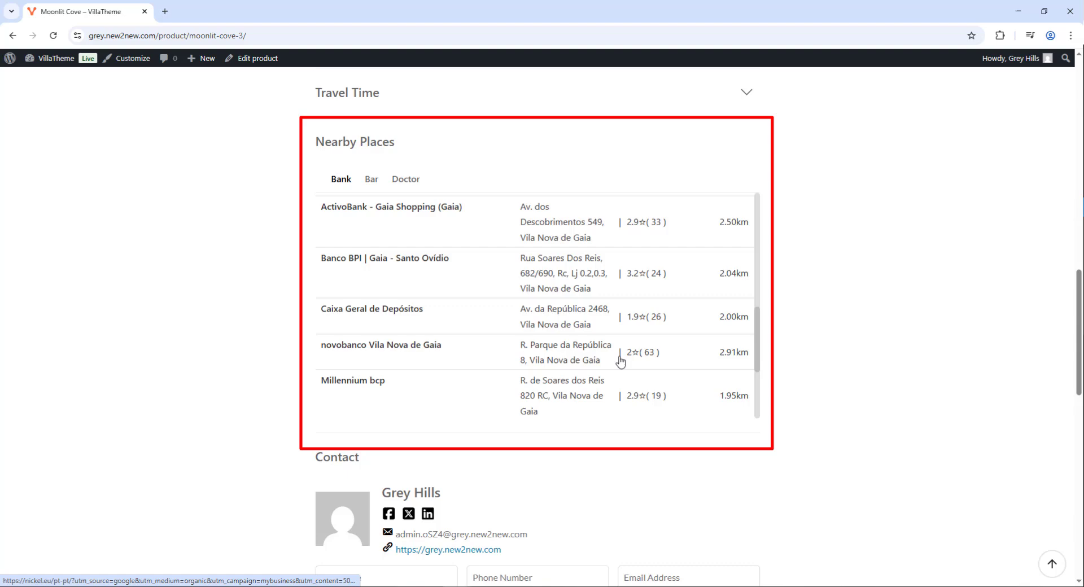
click(371, 180)
click(405, 181)
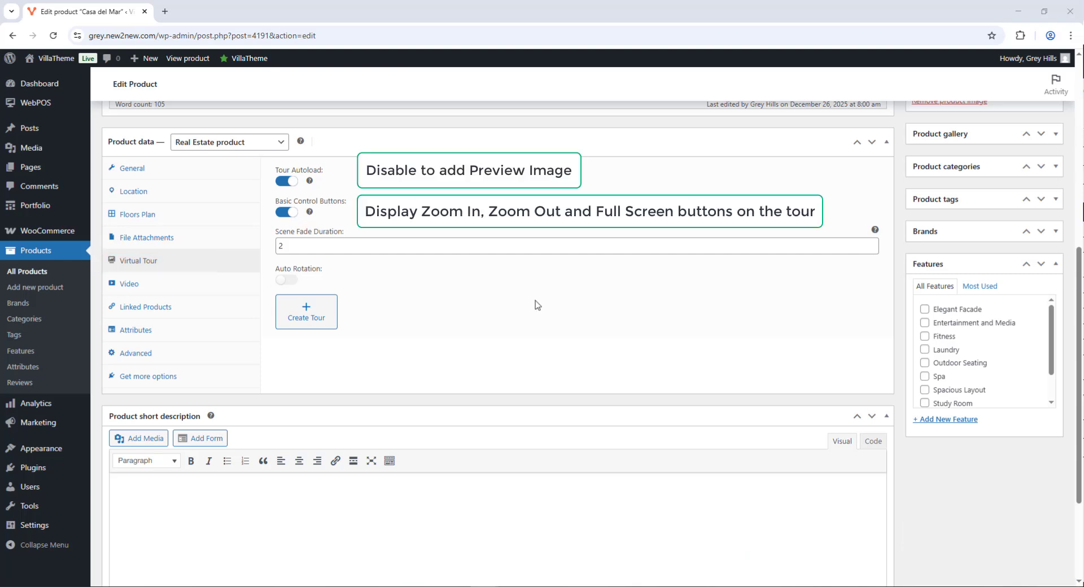
Turn on Auto Rotation and create Scene 0 from the virual-tour-1.jpg kitchen image
click(286, 280)
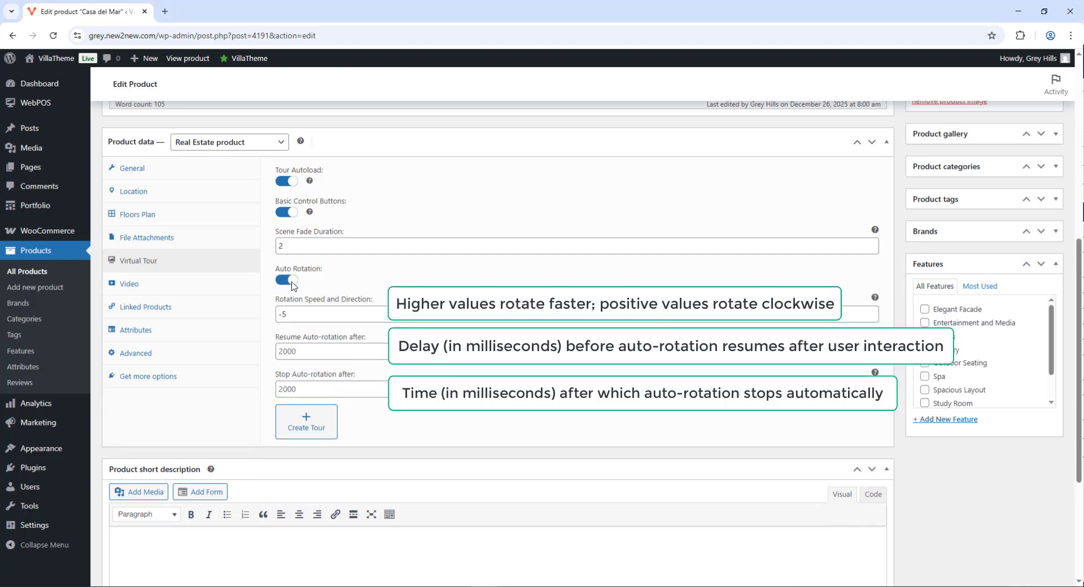
click(300, 421)
click(541, 341)
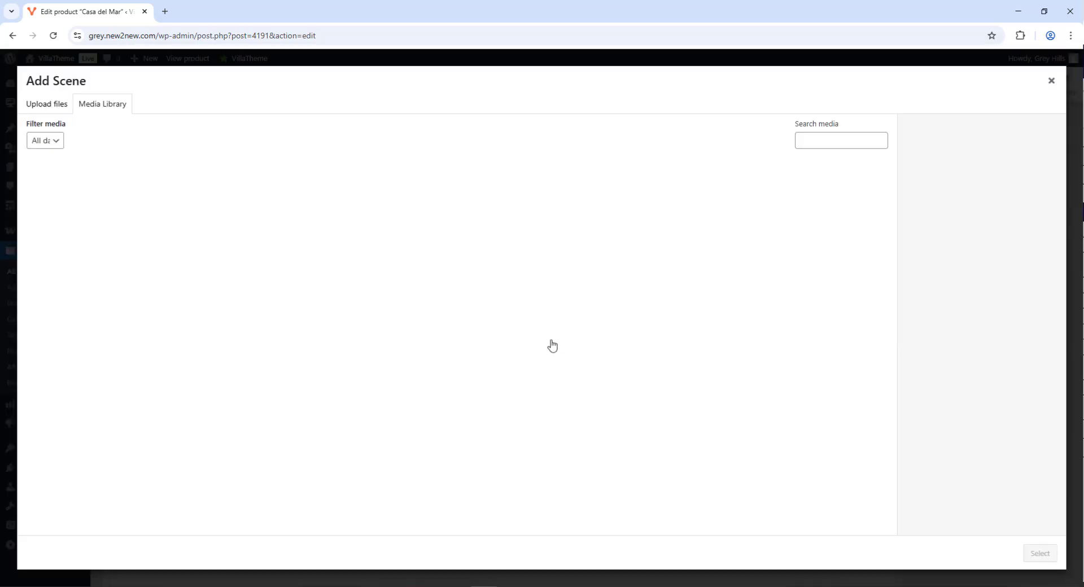
click(261, 210)
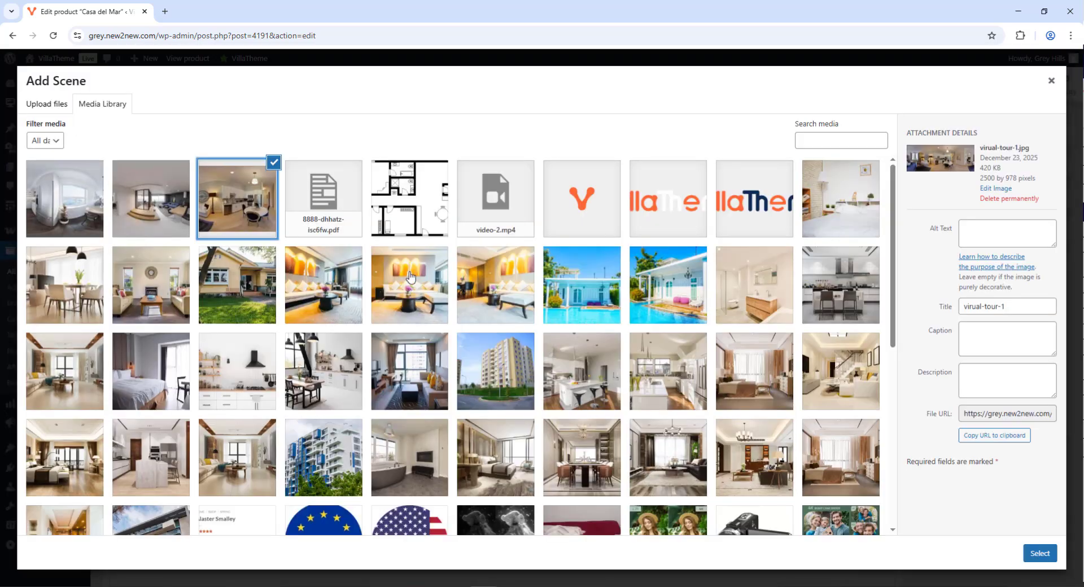
click(1042, 552)
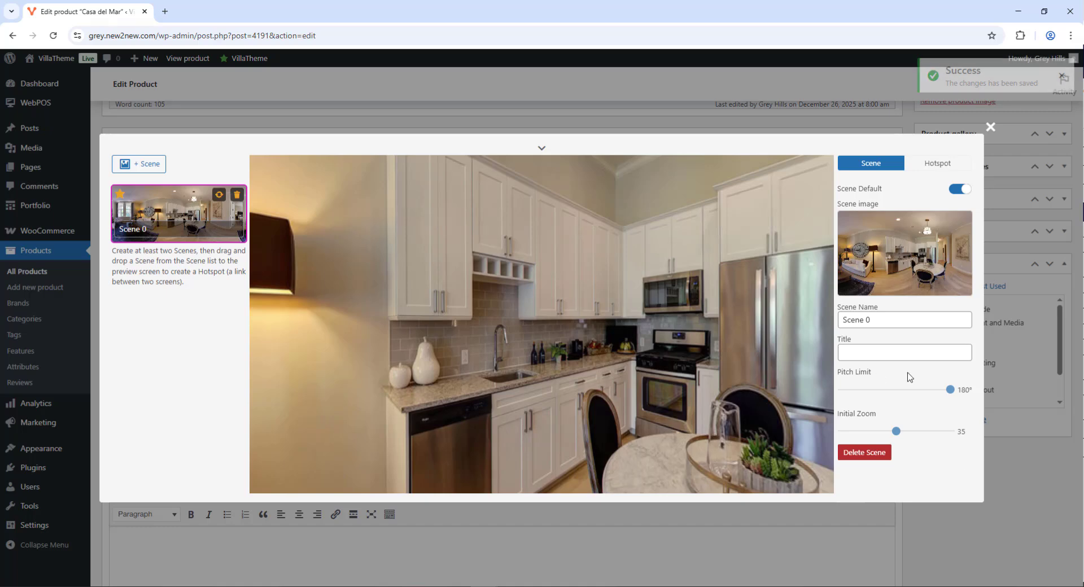
Title Scene 0 'Ground Floor'
click(869, 322)
click(872, 352)
text(Ground Floor)
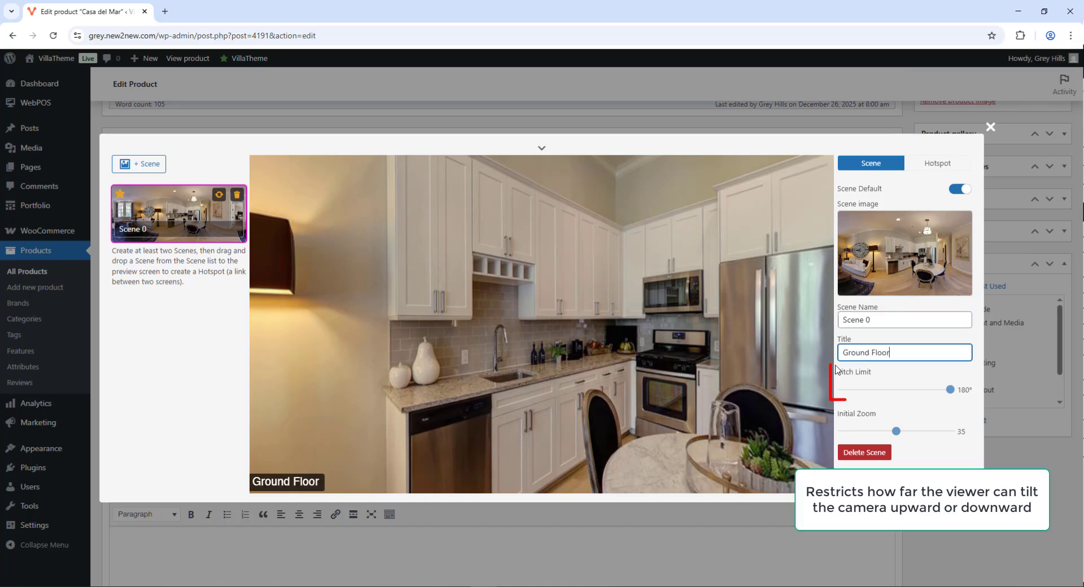
Test the Pitch Limit at its minimum and at 96°, then leave it at 180°
drag(522, 311, 395, 395)
drag(950, 389, 843, 390)
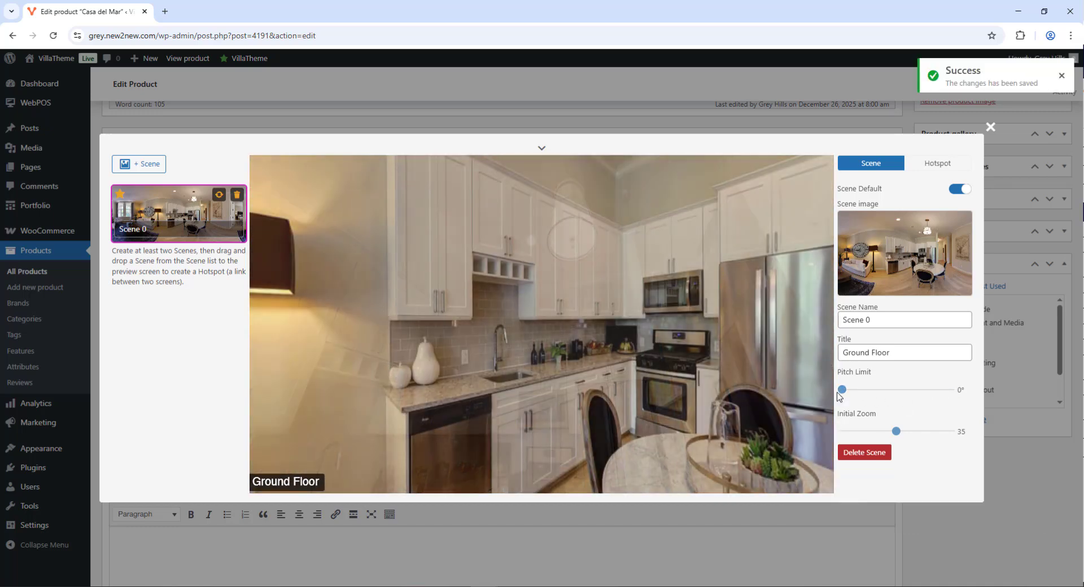
drag(745, 209, 460, 381)
drag(767, 356, 479, 349)
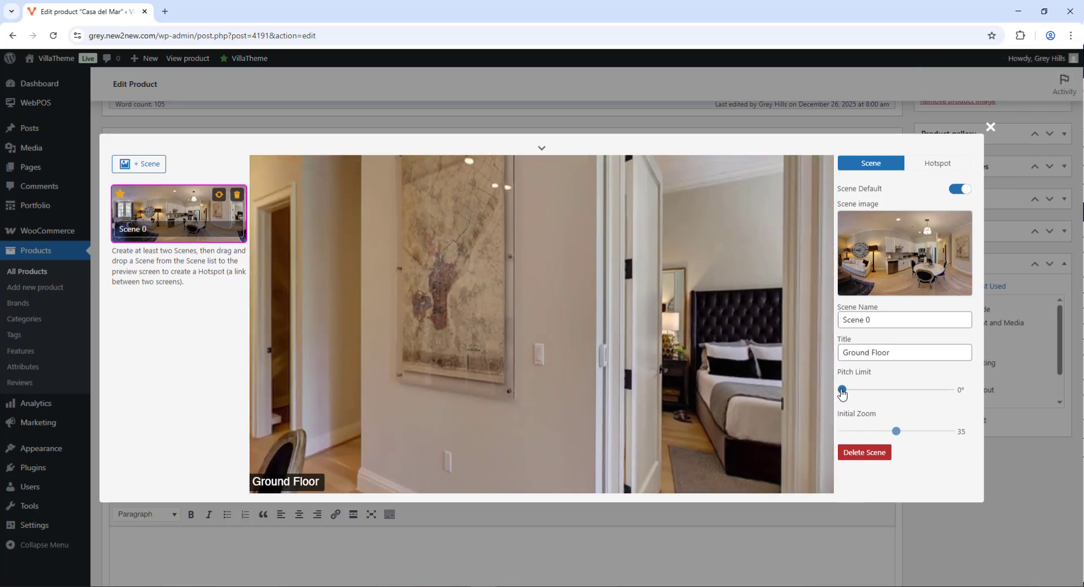
drag(841, 390, 900, 390)
drag(723, 238, 726, 431)
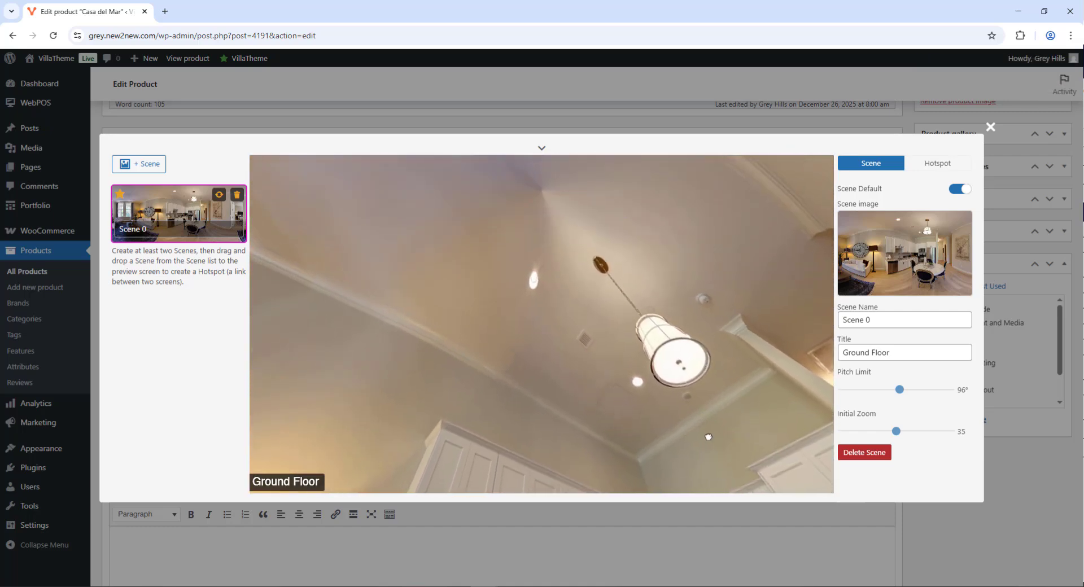
drag(908, 391, 953, 391)
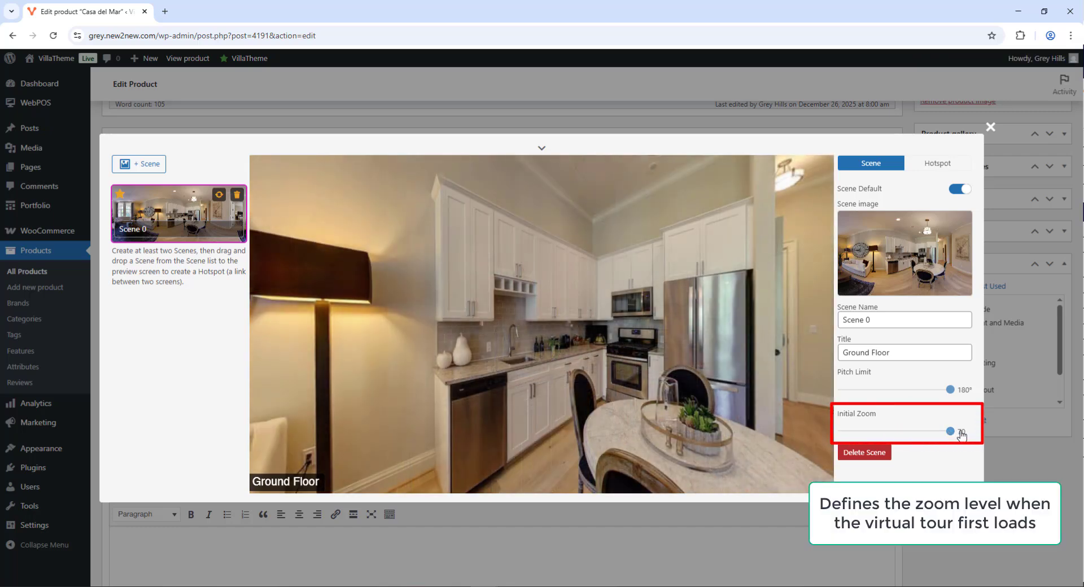
Set Initial Zoom to 40 and preview the tour at full width
drag(842, 433, 904, 432)
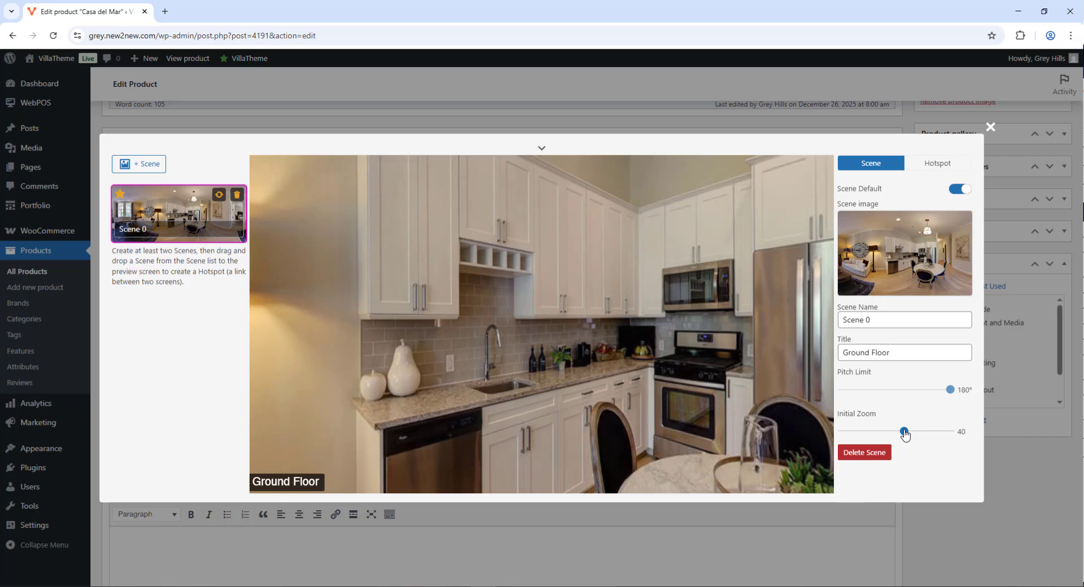
click(541, 150)
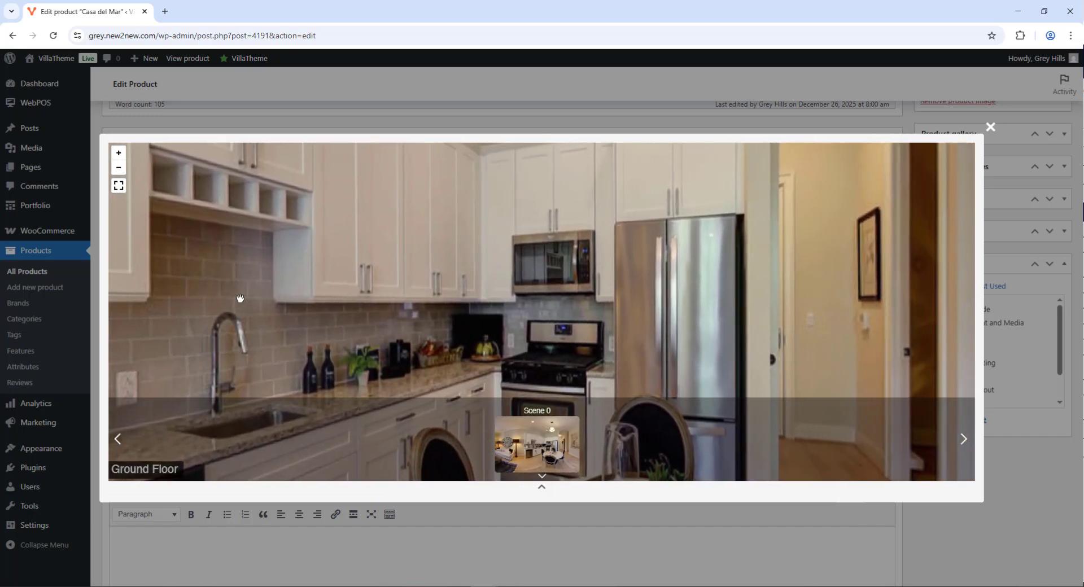
click(119, 157)
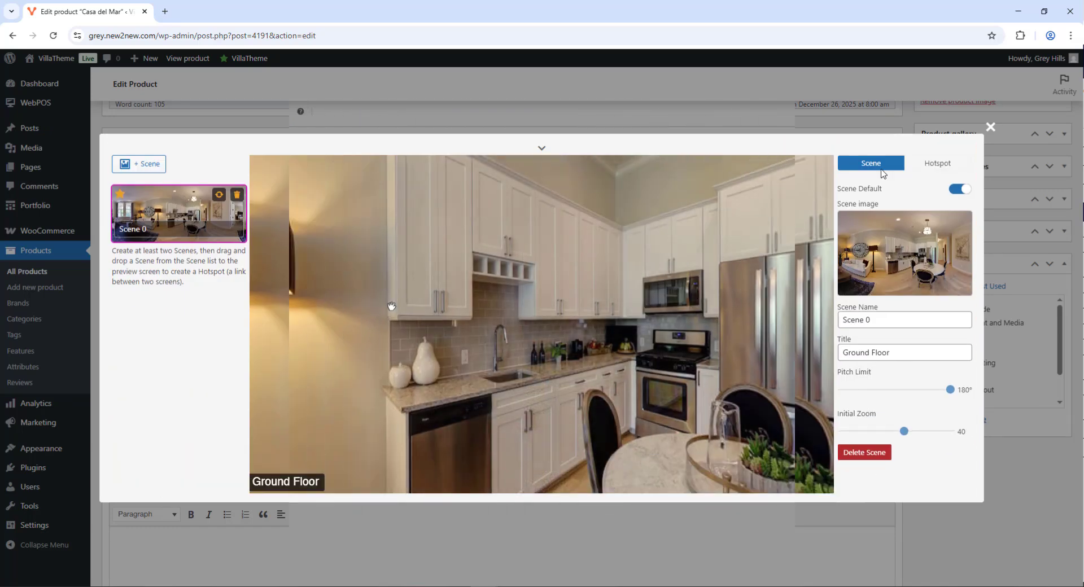
Check Scenes 1 and 2, then preview the tour through the Middle Floor and Attic scenes
click(155, 266)
click(167, 325)
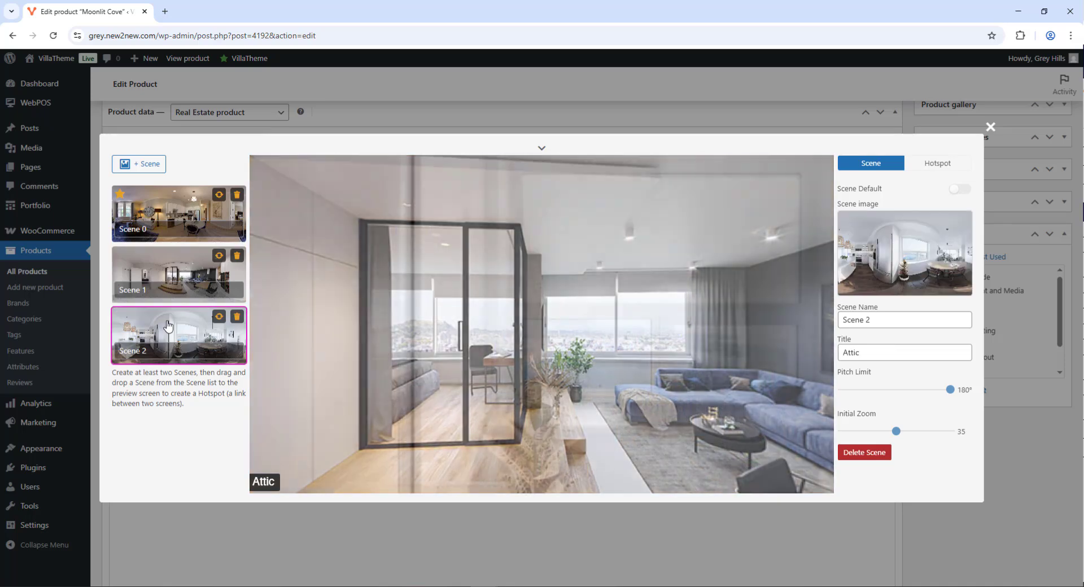
click(542, 149)
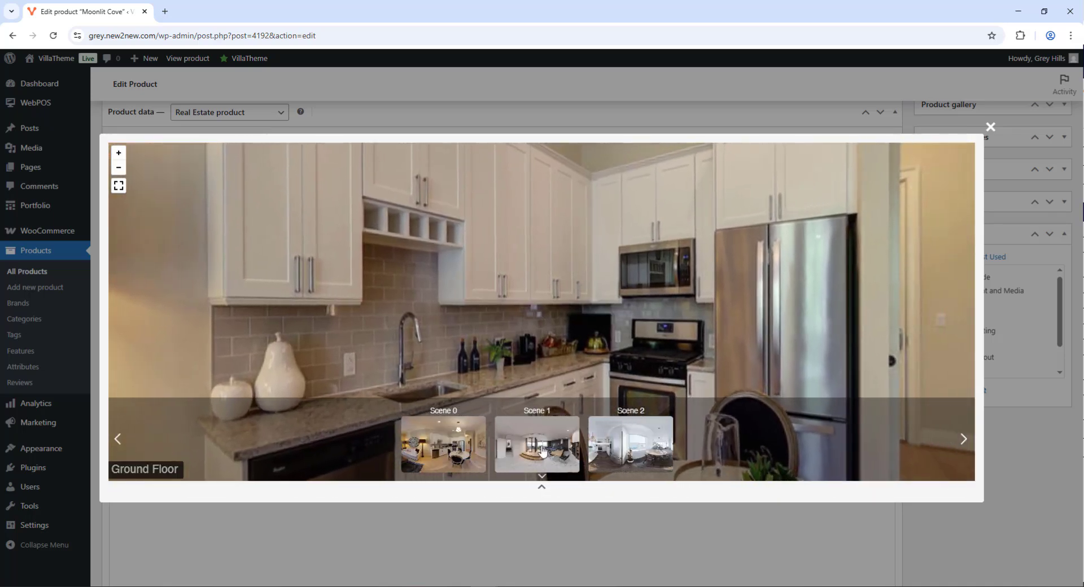
click(616, 449)
click(616, 449)
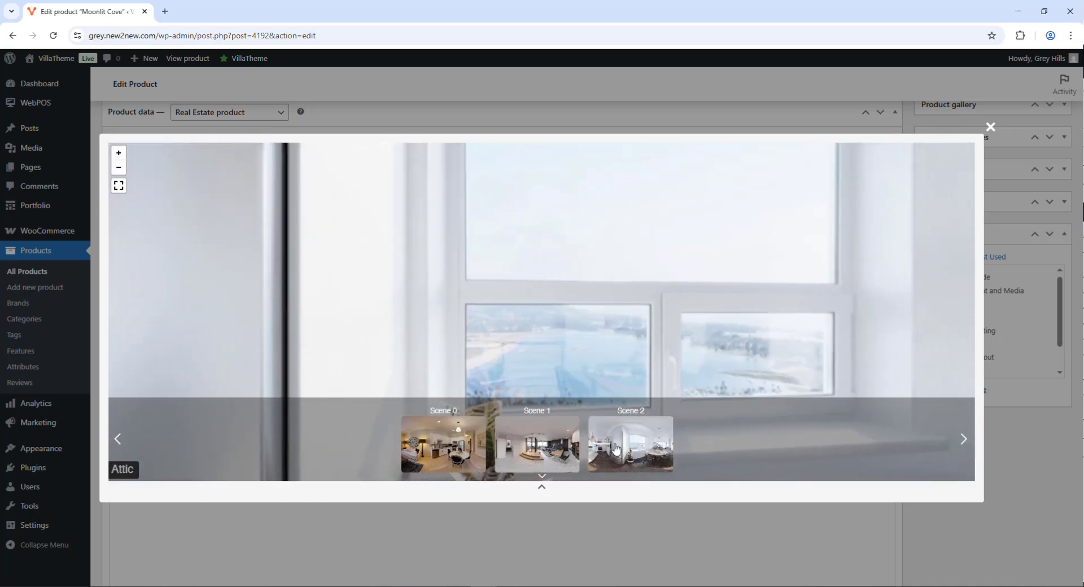
Close the virtual tour editor and Update the Moonlit Cove product
click(991, 127)
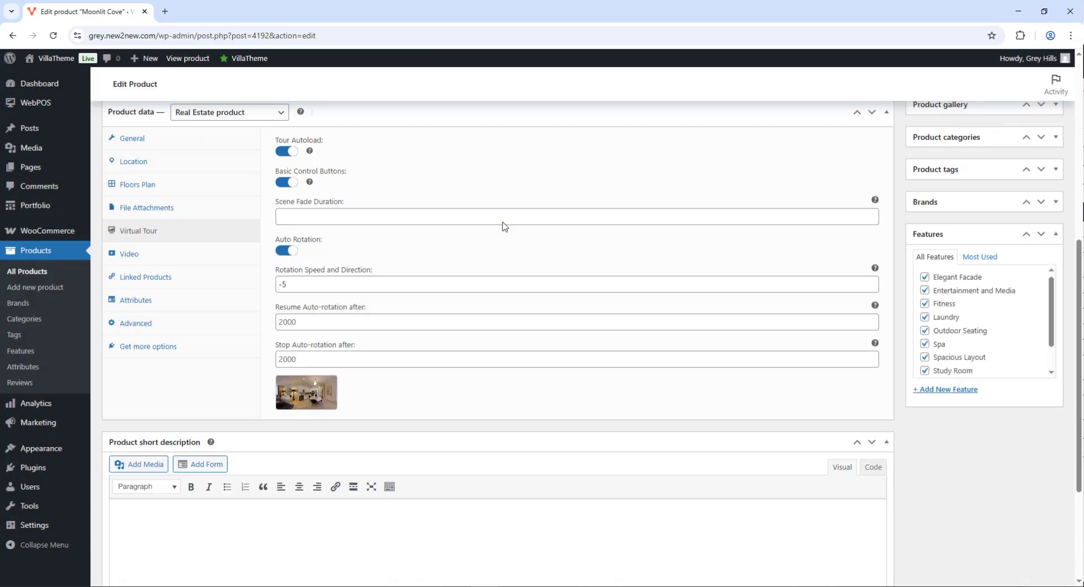
scroll(284, 308, up, 7)
click(1027, 307)
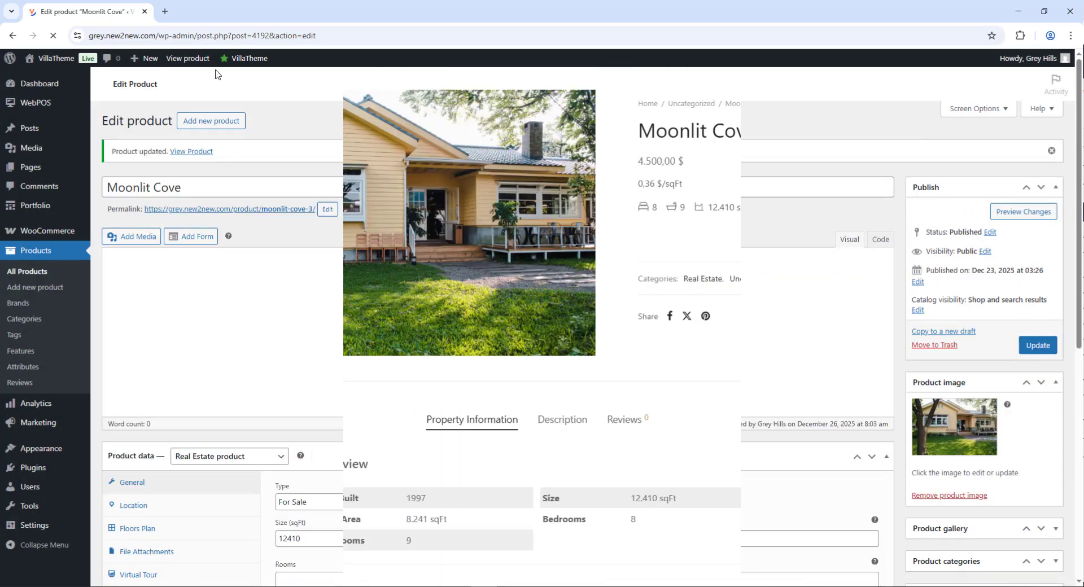
scroll(919, 317, down, 15)
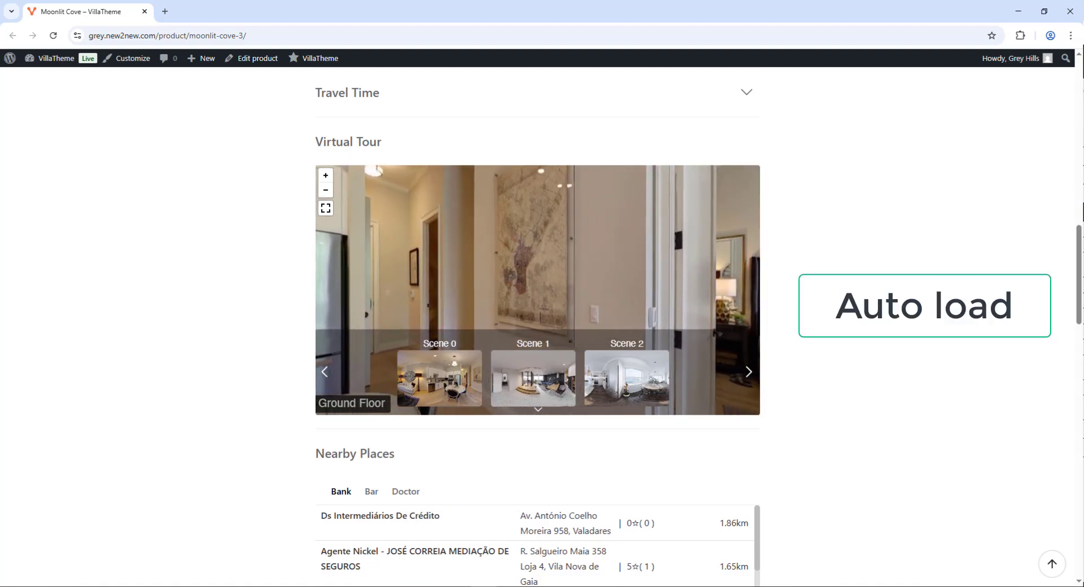
Pan the storefront tour, view it full screen, then exit with Esc
drag(543, 266, 529, 265)
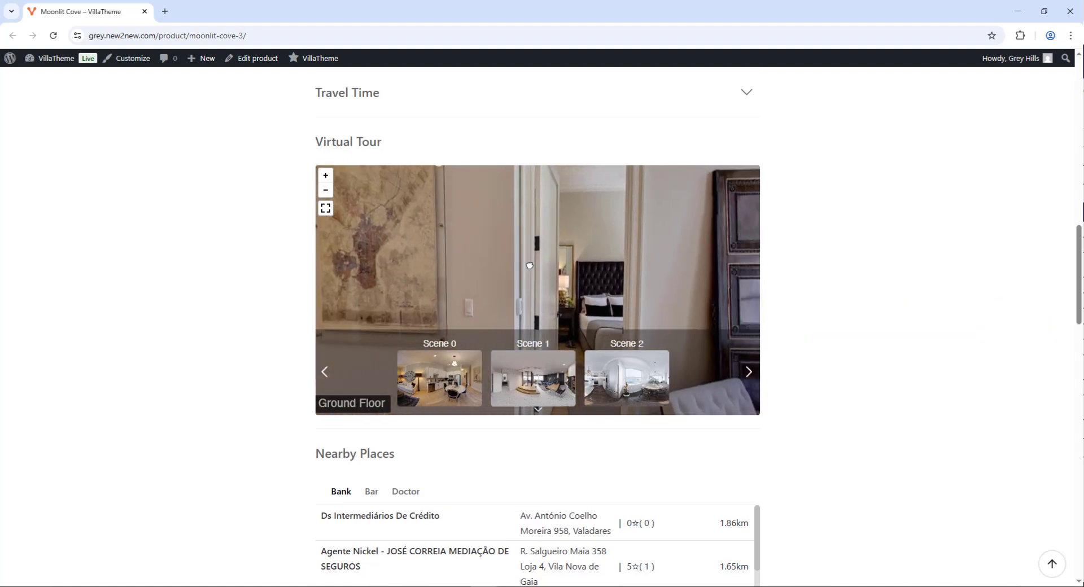
click(325, 209)
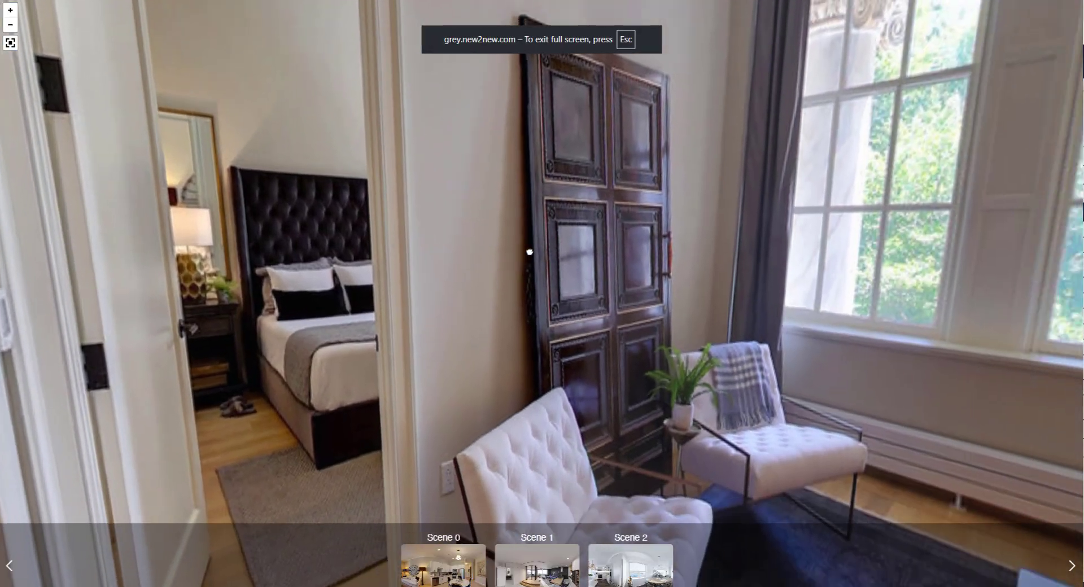
scroll(481, 262, up, 8)
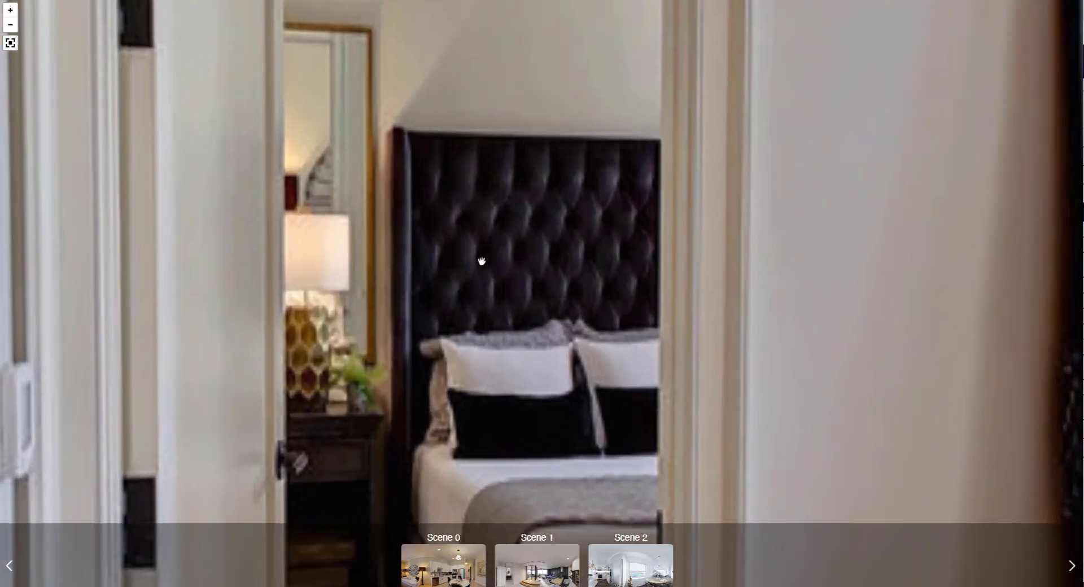
scroll(481, 262, down, 6)
scroll(477, 317, down, 3)
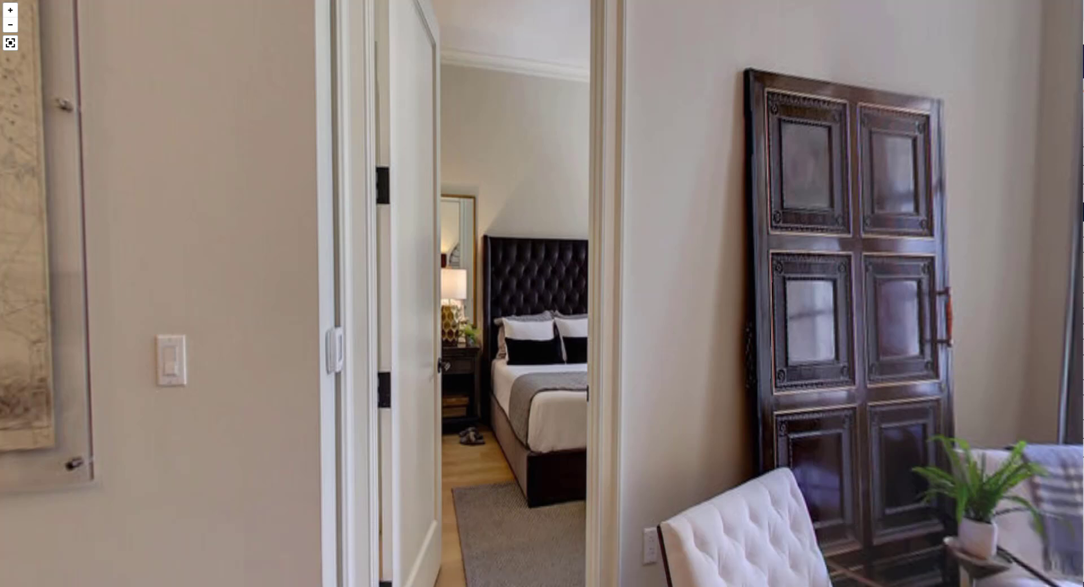
key(Escape)
Switch the storefront tour to the Middle Floor scene and look toward the bathroom mirror
click(537, 411)
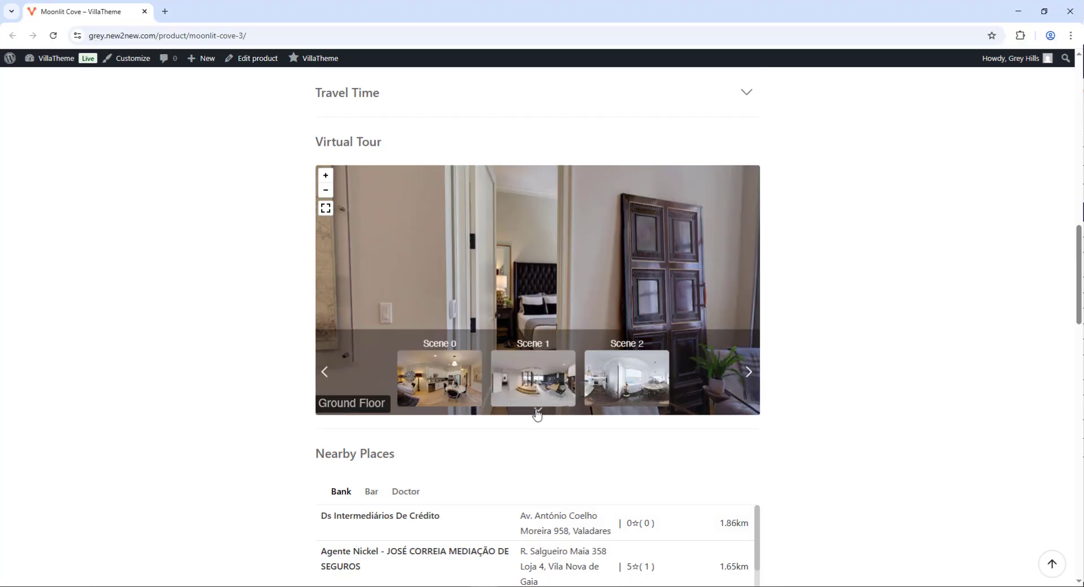
click(614, 392)
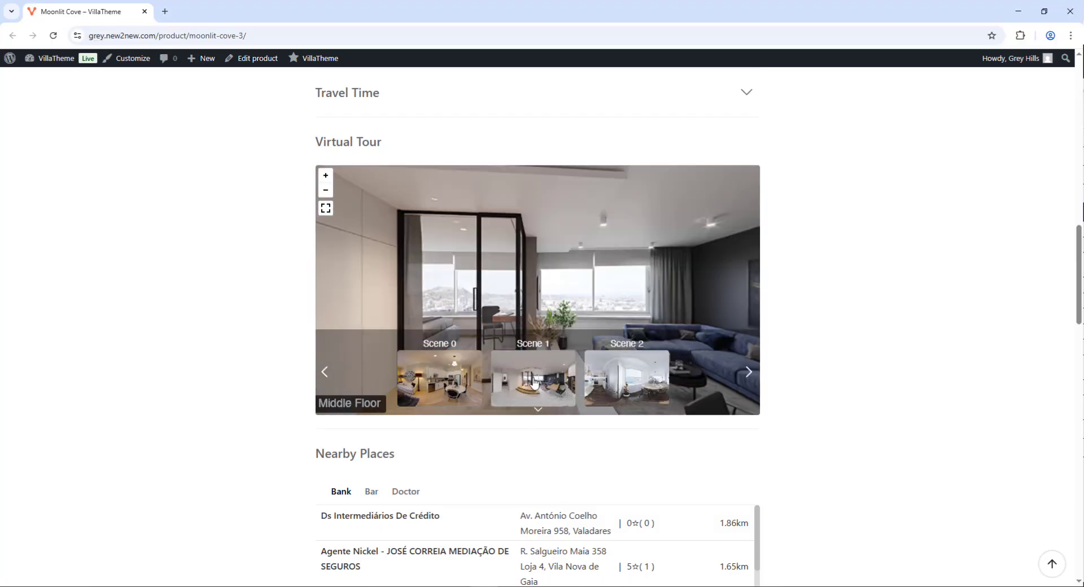
click(538, 412)
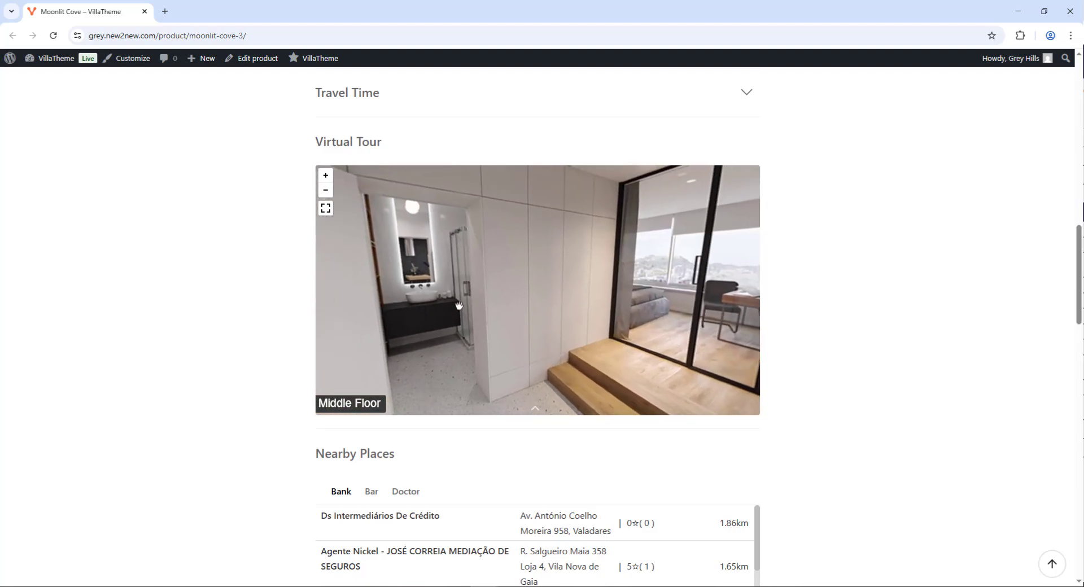
drag(410, 260, 540, 319)
scroll(539, 319, up, 5)
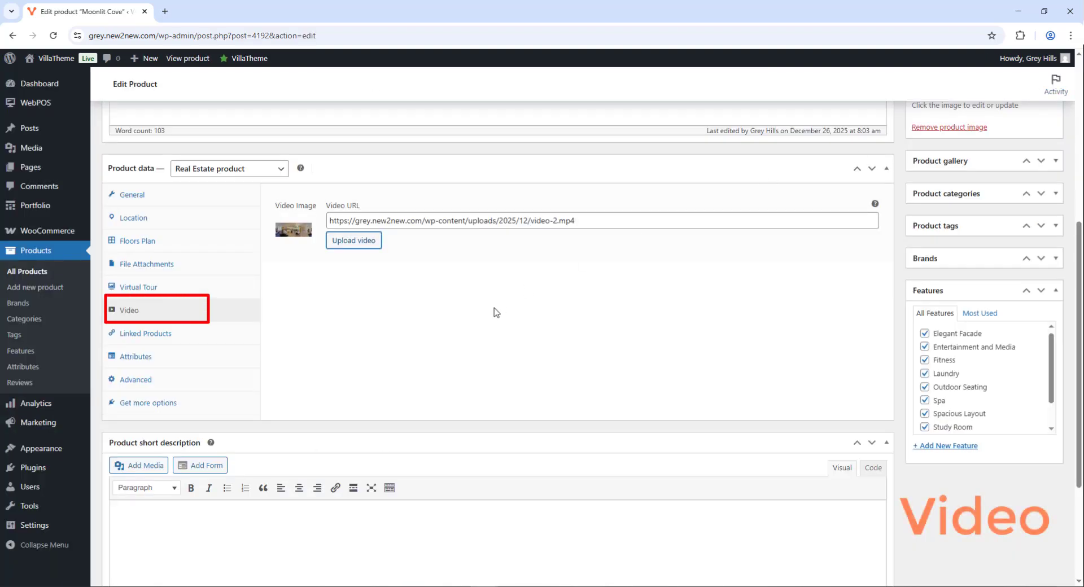
Open the video picker's upload option, then close it without choosing a video
click(346, 252)
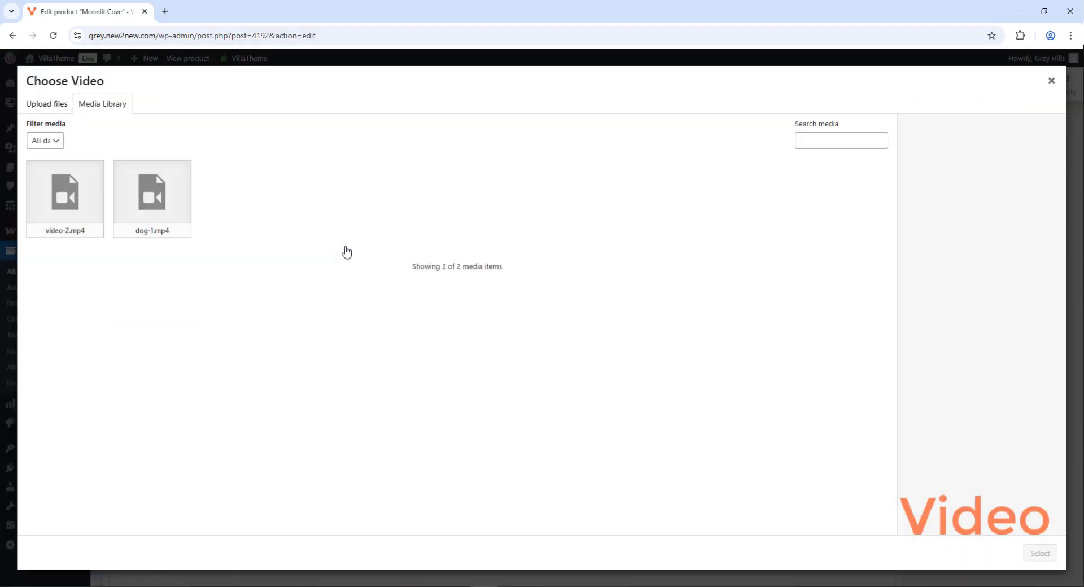
click(53, 104)
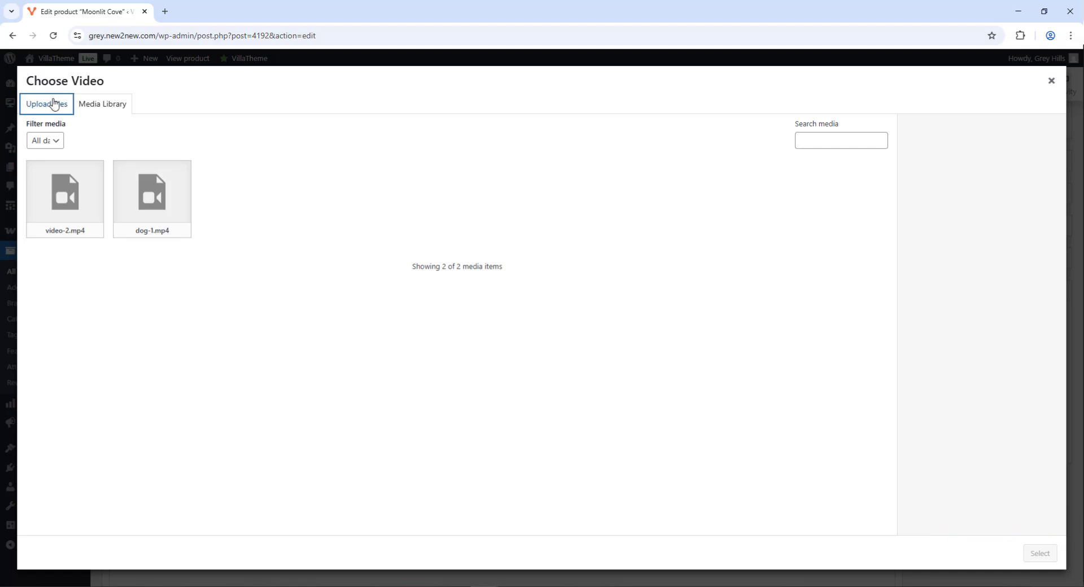
click(1055, 80)
Set the living-room photo as the Video Image and play the property video
click(303, 242)
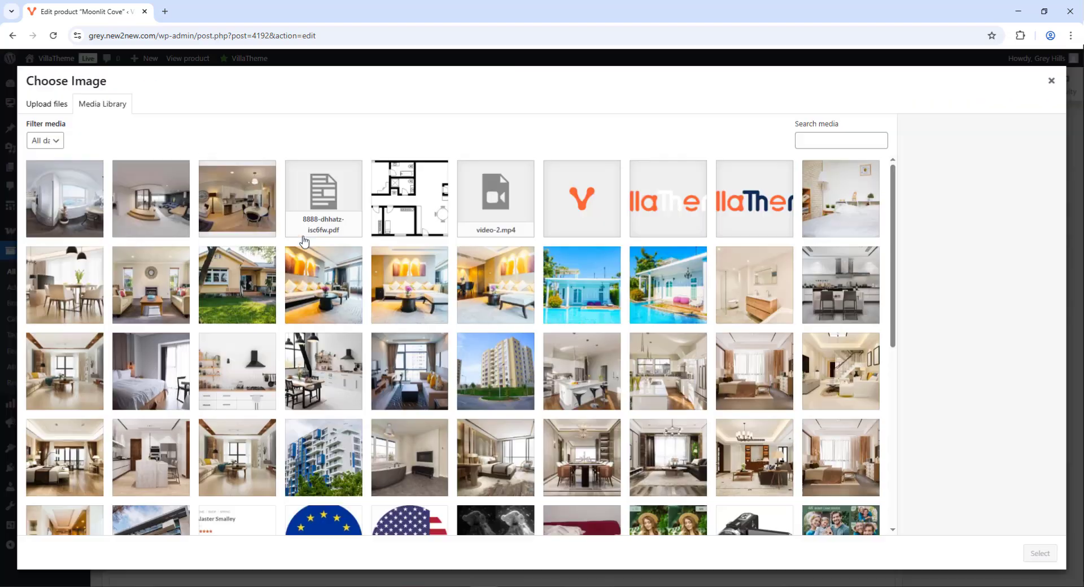
click(408, 285)
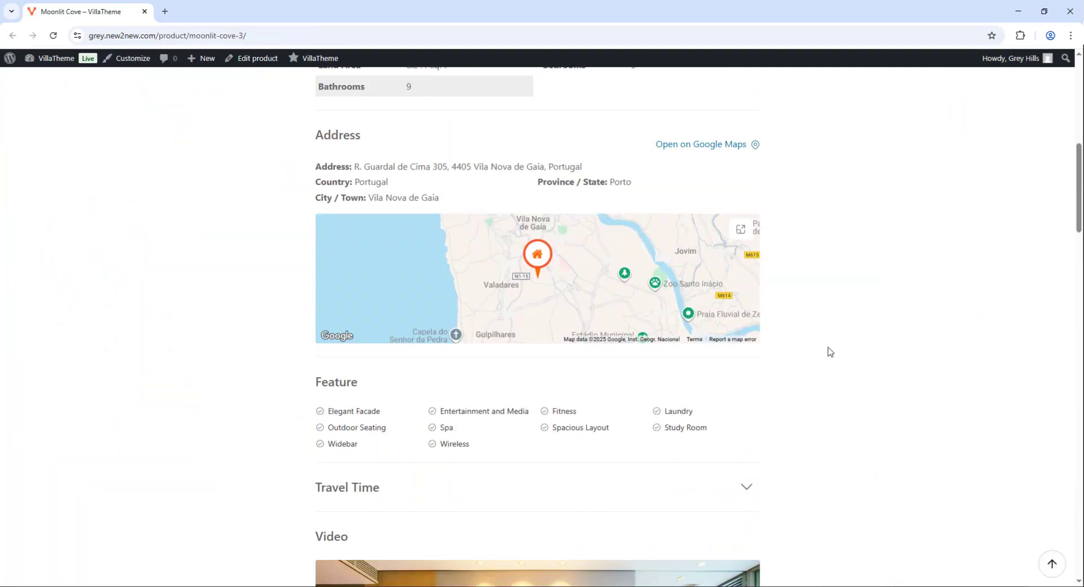
scroll(830, 351, down, 6)
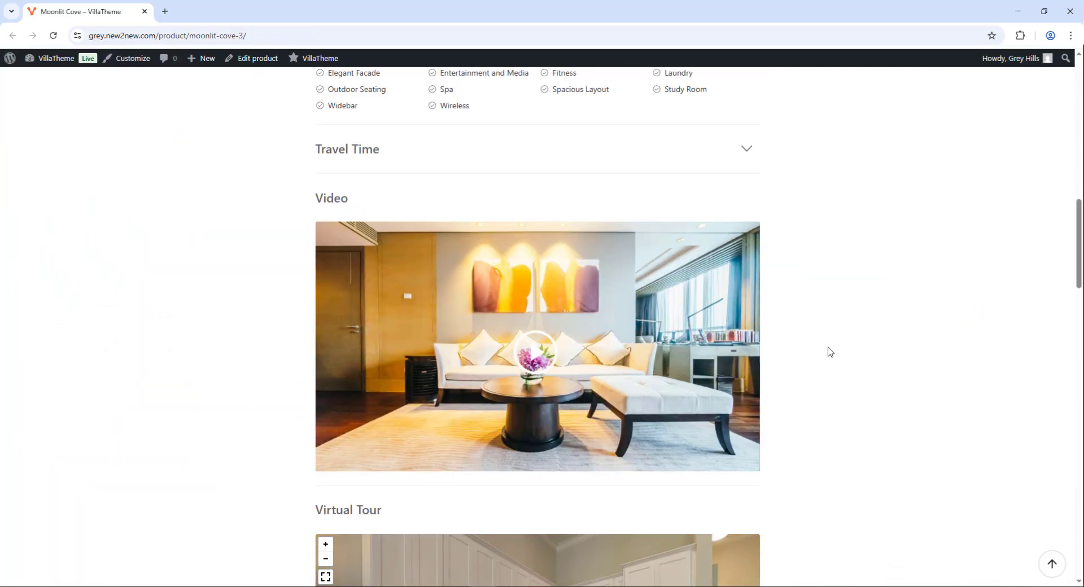
click(542, 342)
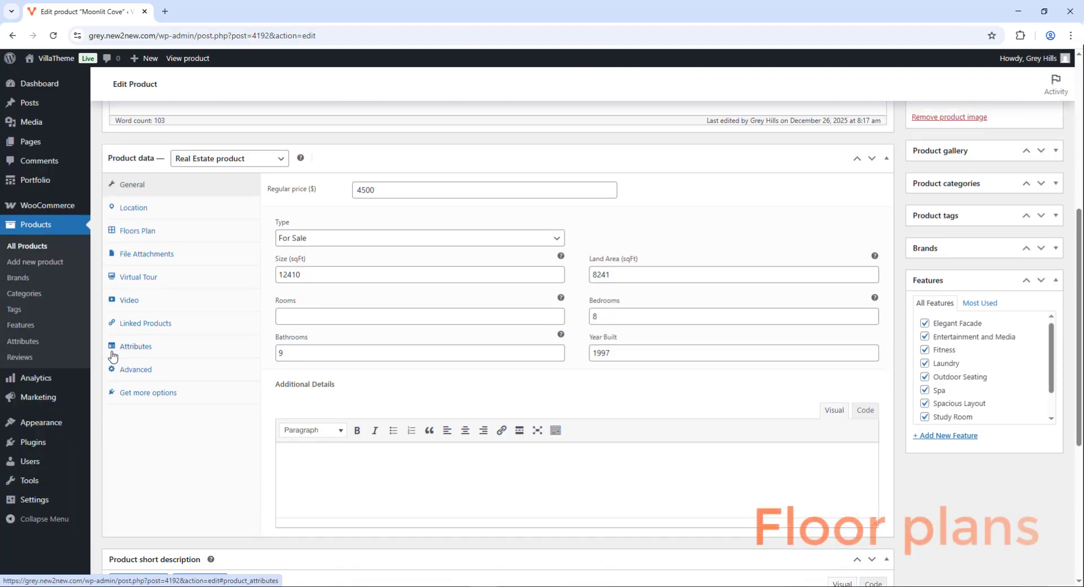
Add a new floor in Floors Plan with the floor plan drawing as its image
click(151, 233)
click(299, 199)
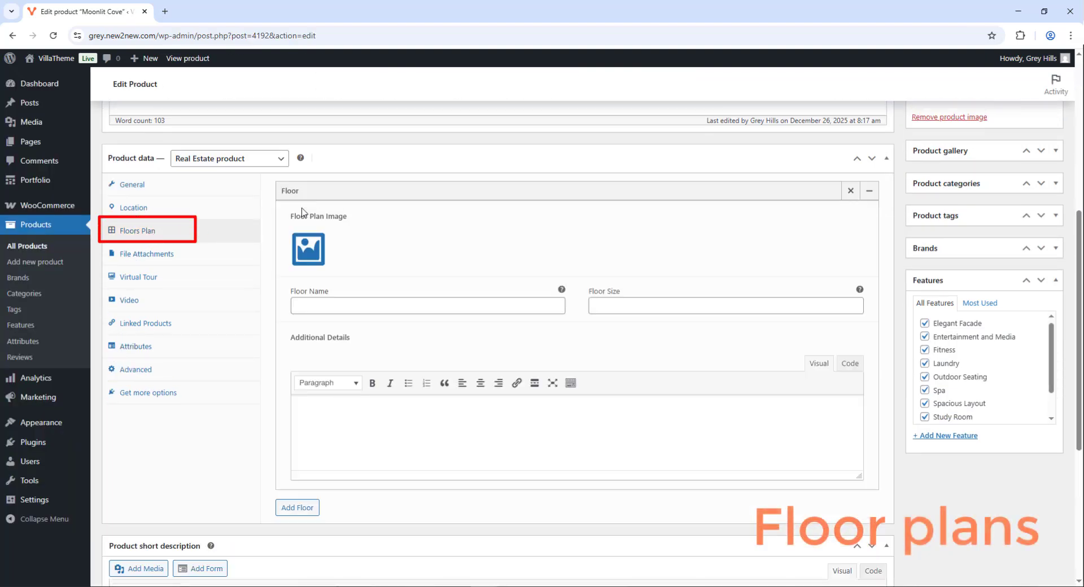
click(308, 251)
click(117, 104)
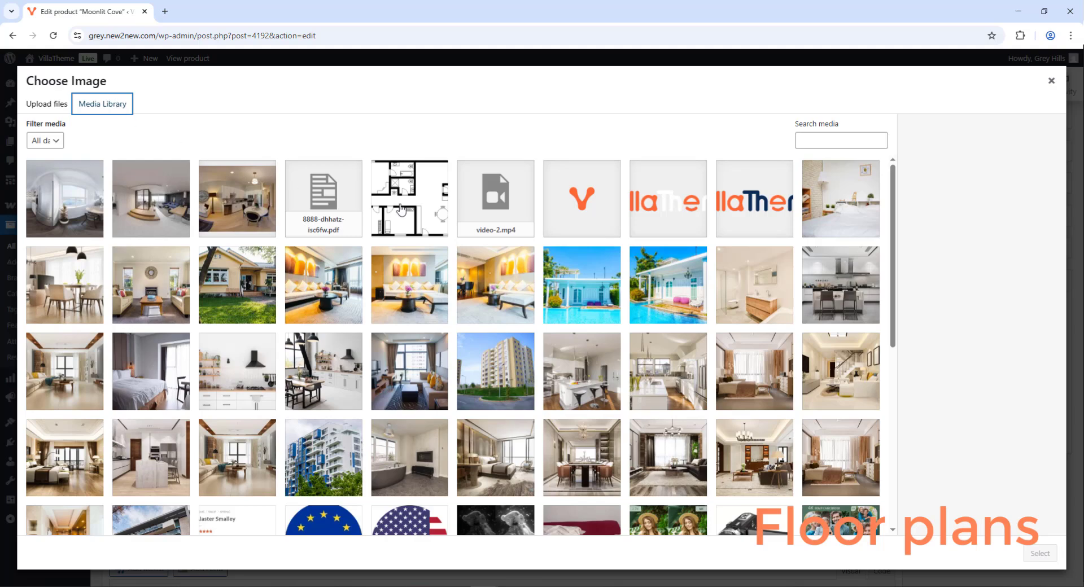
click(400, 210)
click(1039, 553)
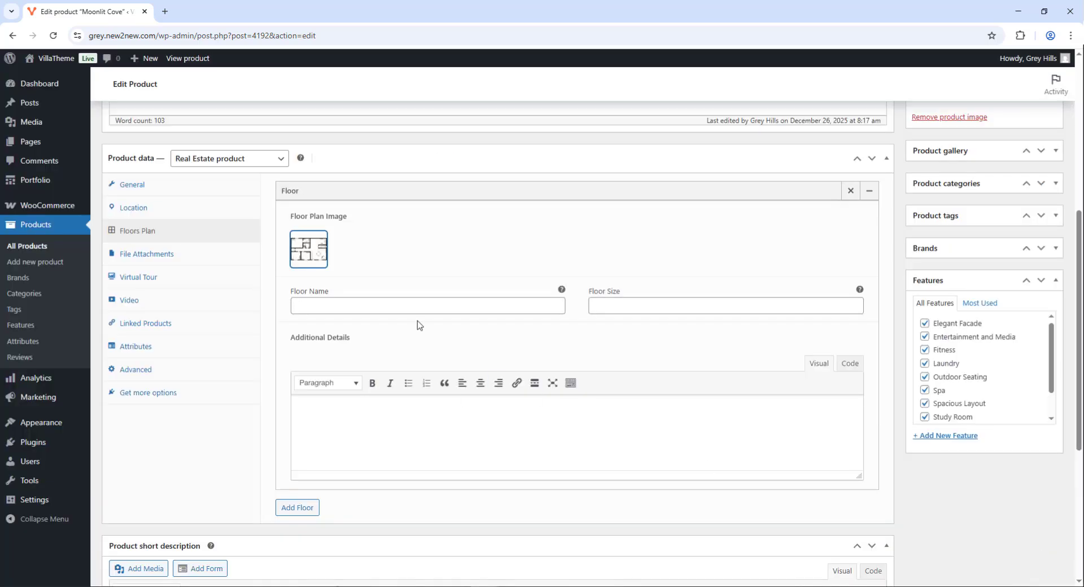
Name the floor Ground Floor, with size 50 and a pasted description
click(396, 305)
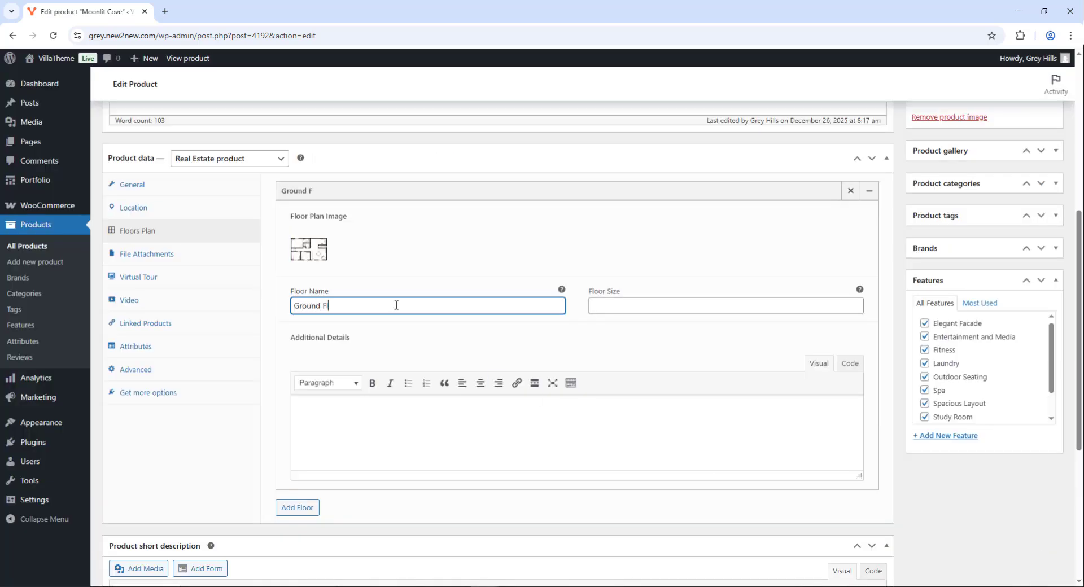
click(624, 305)
text(50)
click(575, 420)
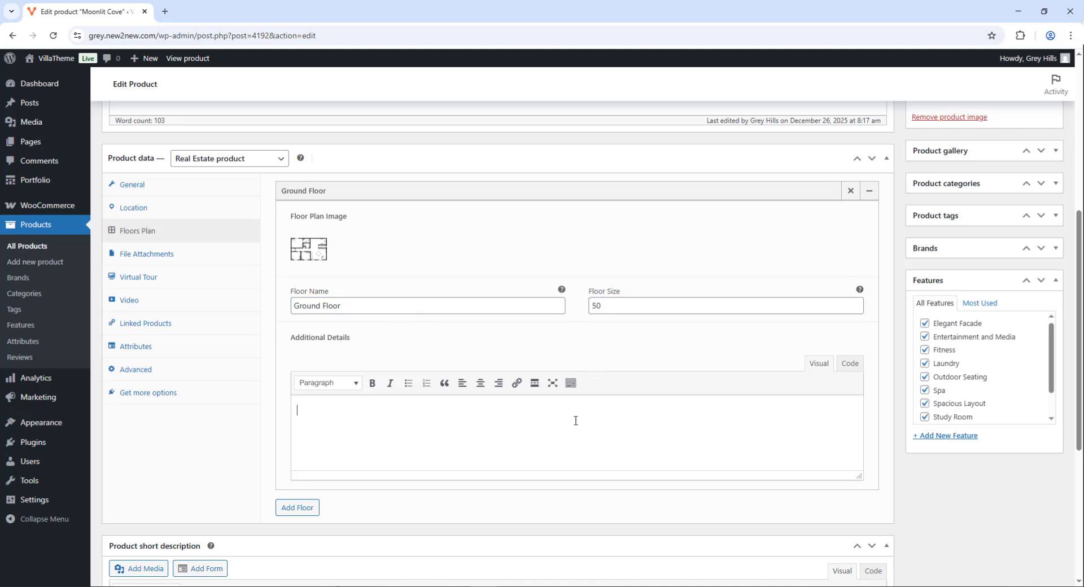
text(Curabitur molestie ligula pretium elit tempus, a luctus libero mollis. Nam a lectus mattis, tempor dui eget, tincidunt nibh. Phasellus et leo eu risus scelerisque lobortis sit amet ut neque.)
Remove the extra empty floor entry and Update the product
click(305, 511)
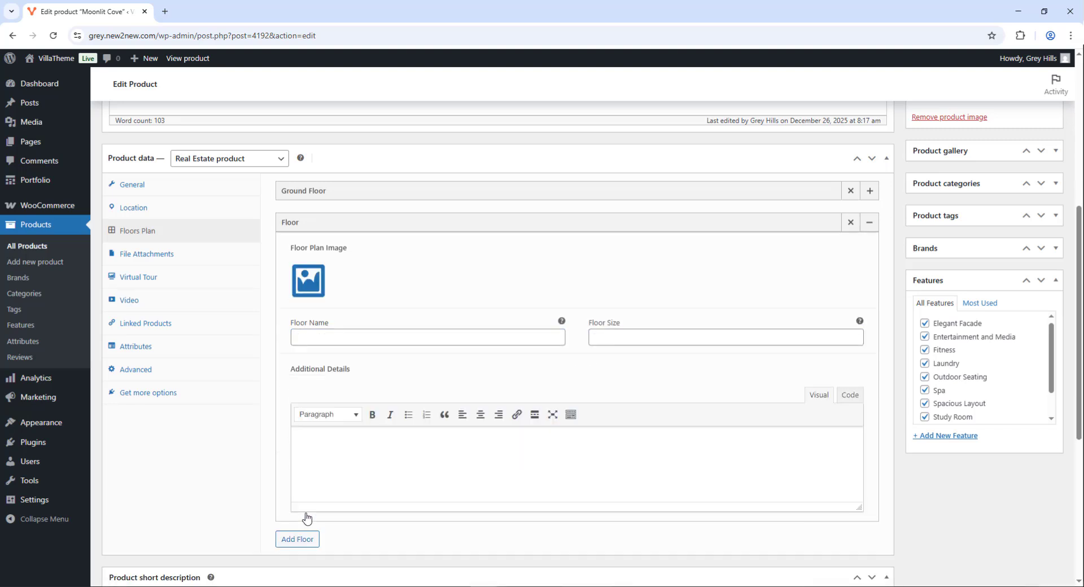
click(851, 222)
click(869, 191)
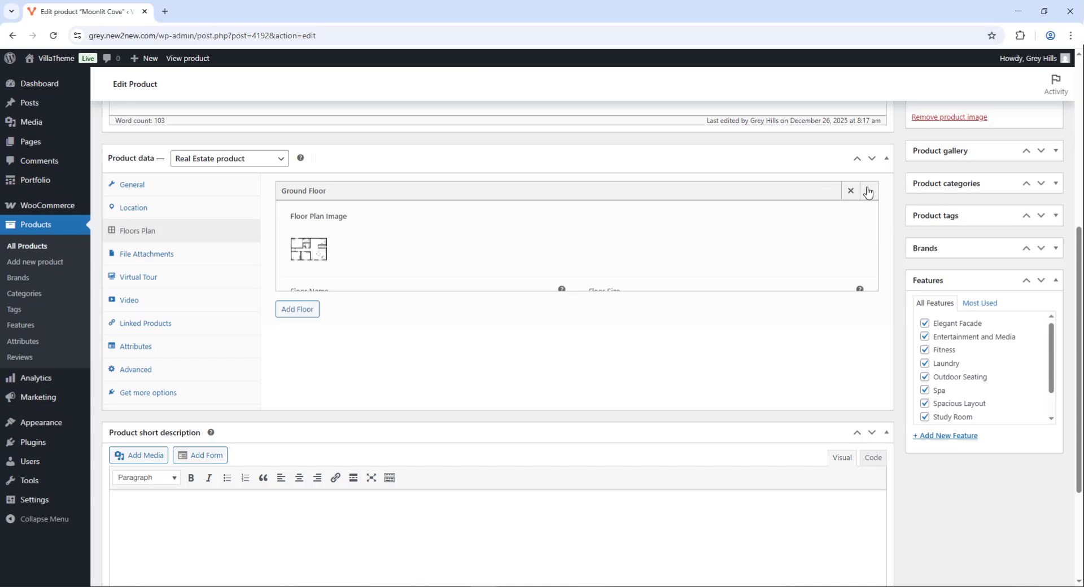
scroll(1037, 305, up, 8)
click(1039, 304)
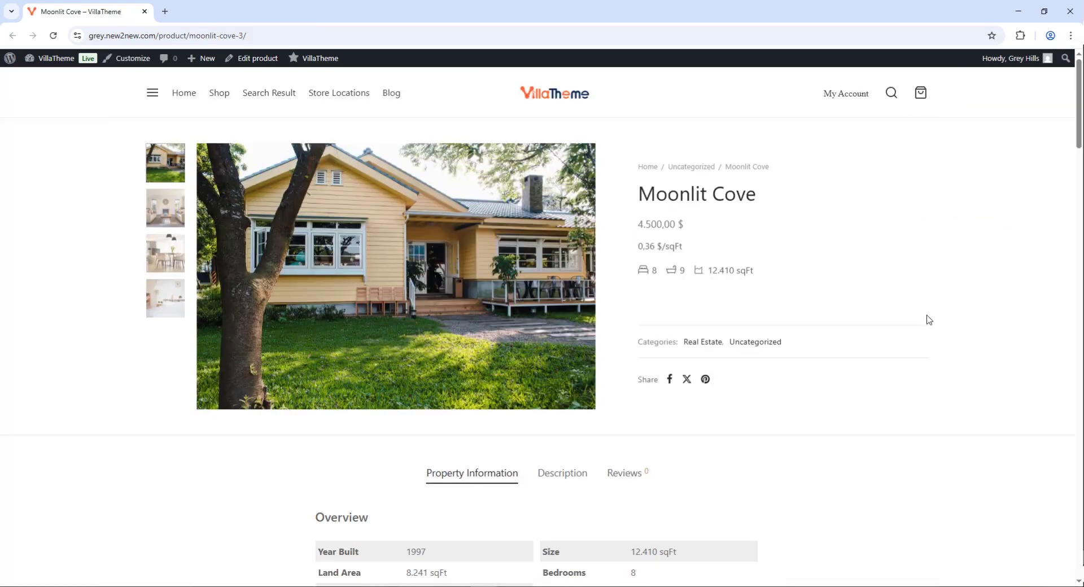
scroll(928, 318, down, 15)
scroll(928, 320, down, 20)
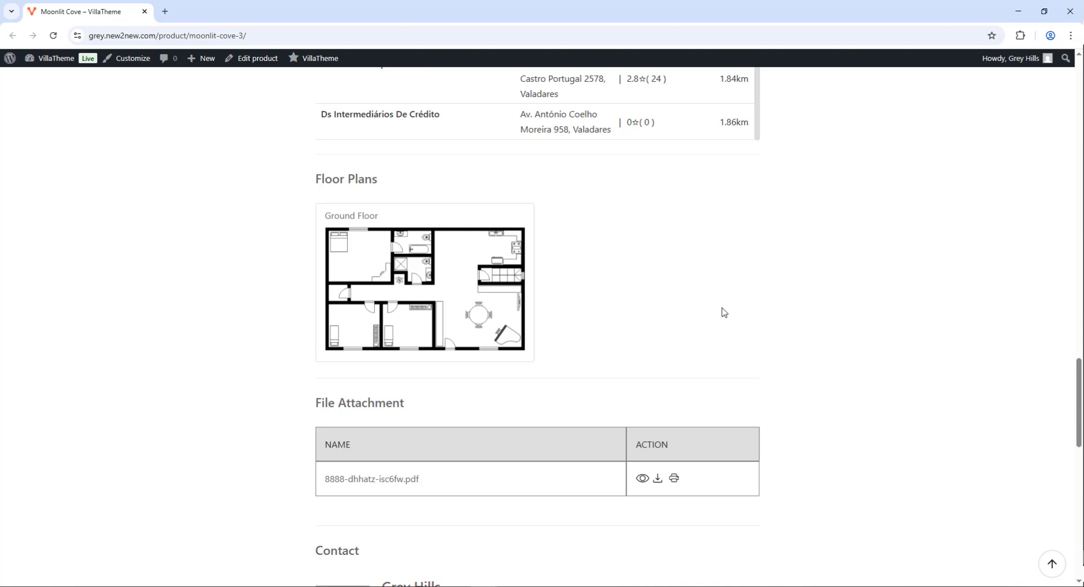
Enlarge the Ground Floor plan, zoom and pan to inspect it, then close the preview
click(472, 277)
click(769, 325)
click(769, 325)
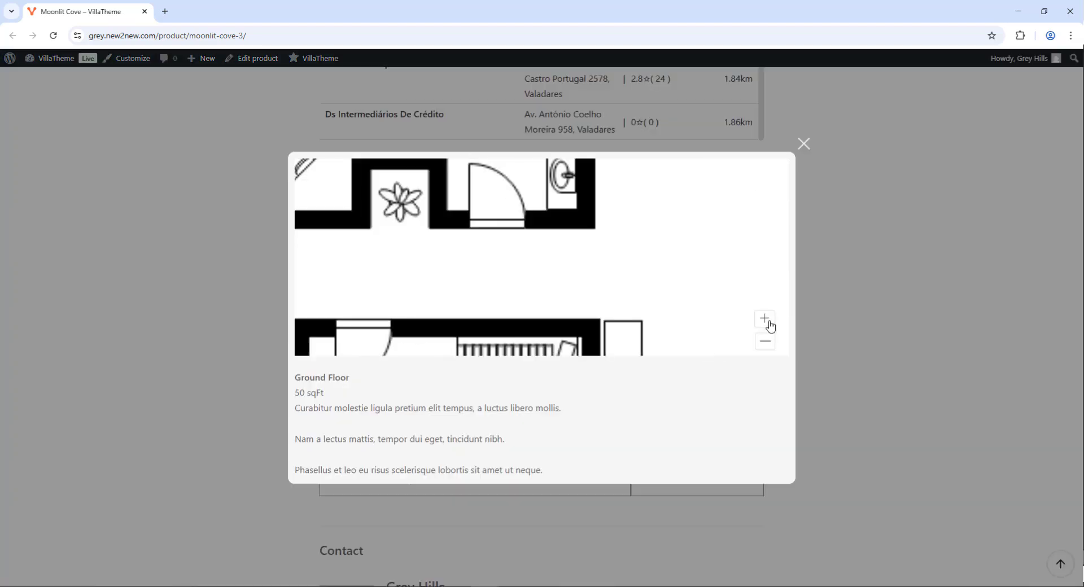
click(769, 325)
drag(479, 196, 514, 347)
drag(438, 265, 685, 281)
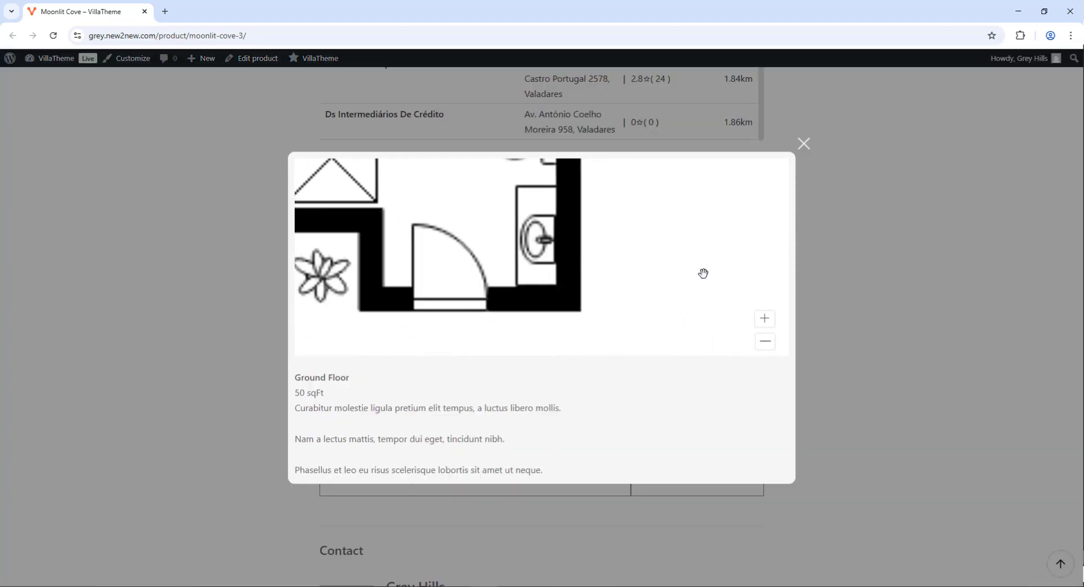
click(765, 343)
click(765, 343)
click(765, 343)
drag(525, 258, 699, 238)
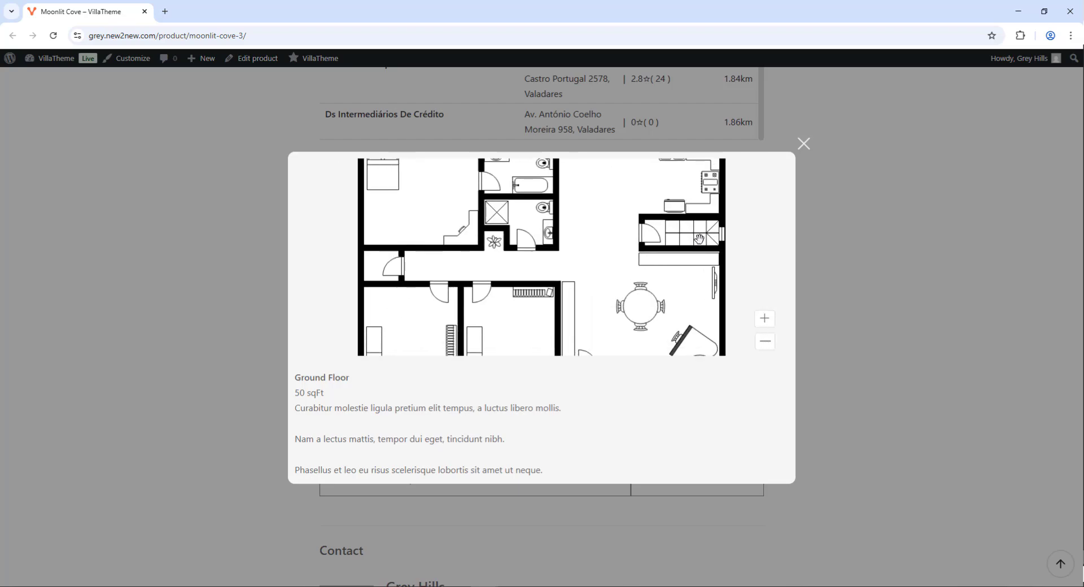
click(803, 147)
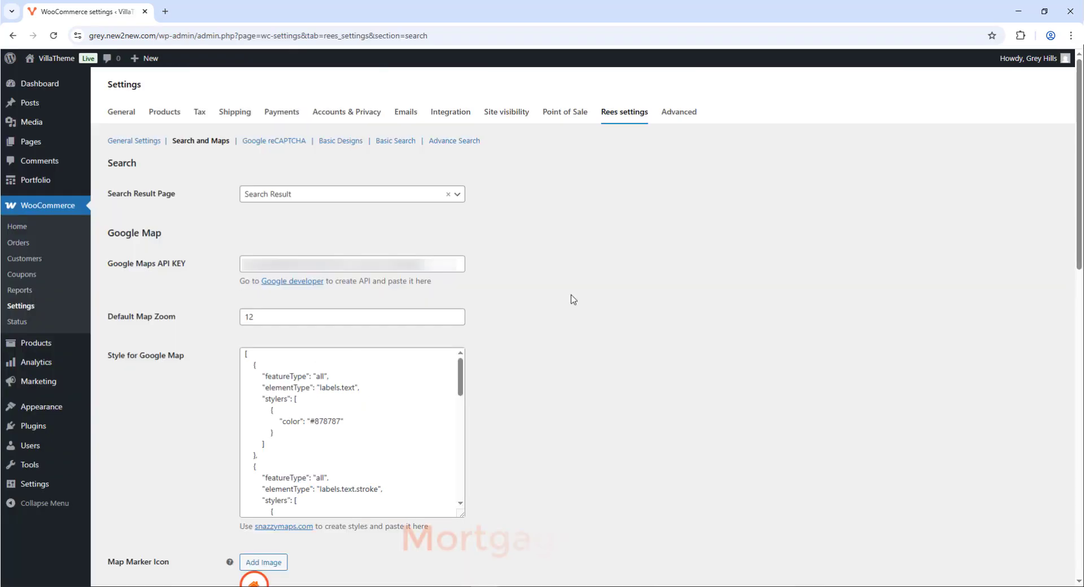
scroll(570, 299, down, 10)
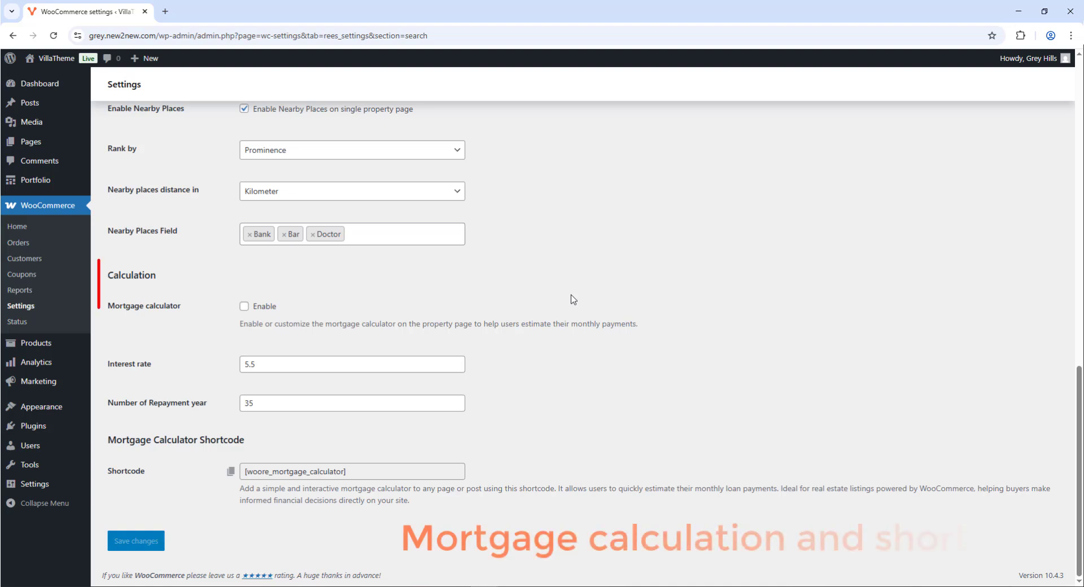
Enable the mortgage calculator, copy its shortcode and save the settings
click(244, 306)
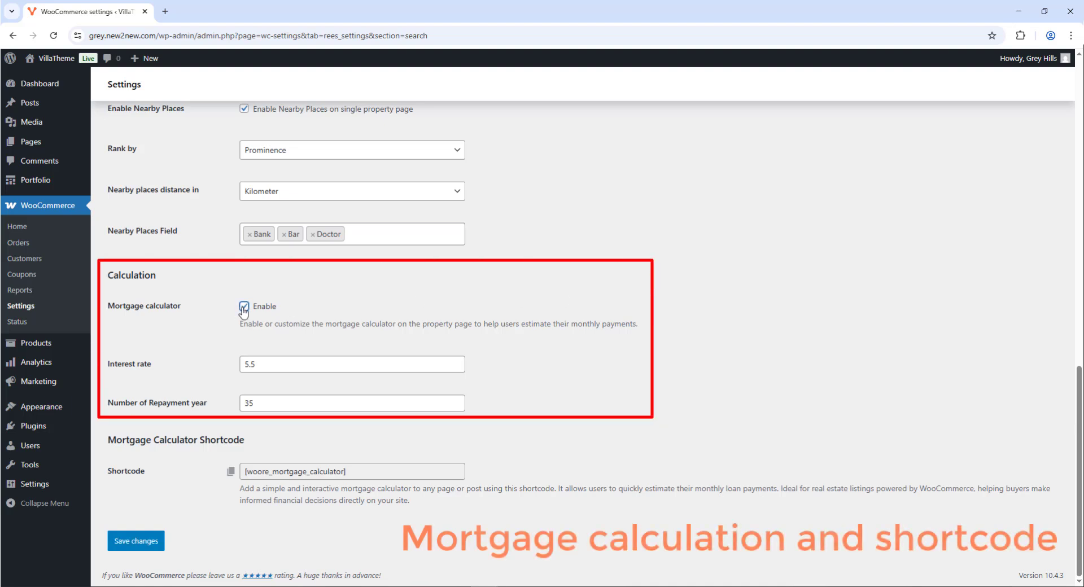
click(231, 471)
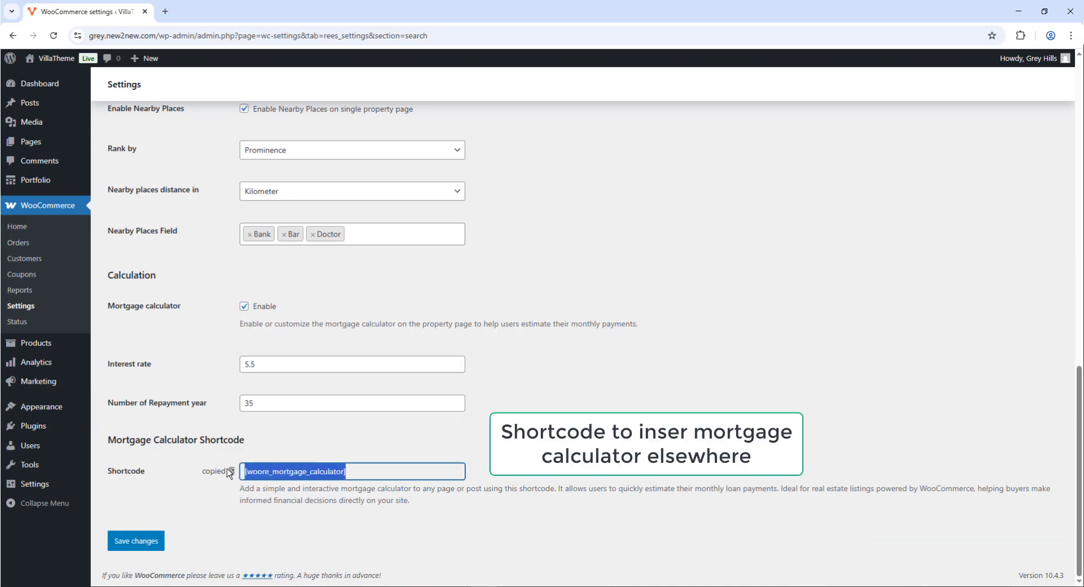
click(148, 540)
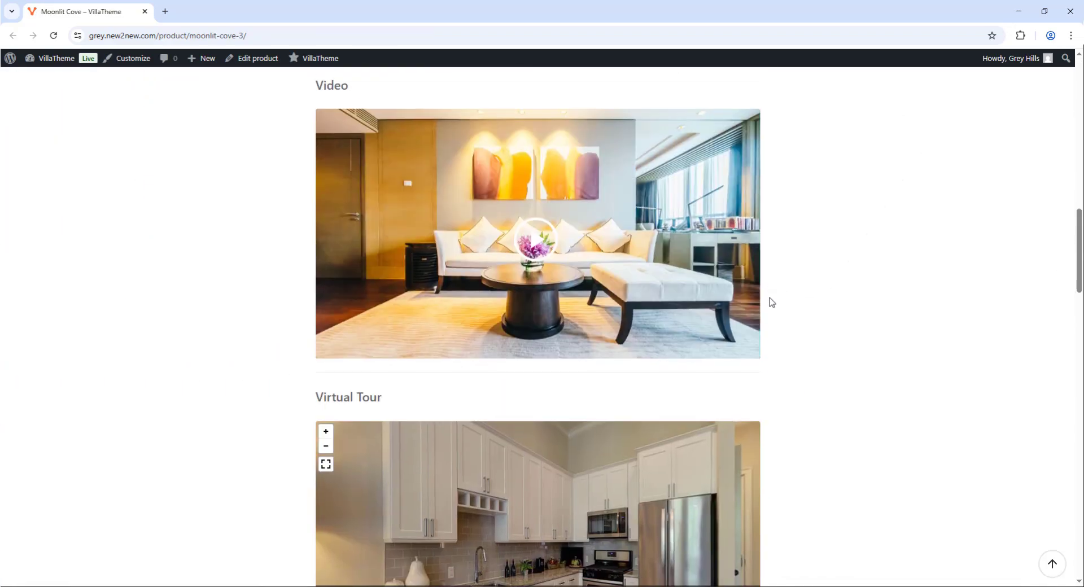
scroll(772, 302, down, 15)
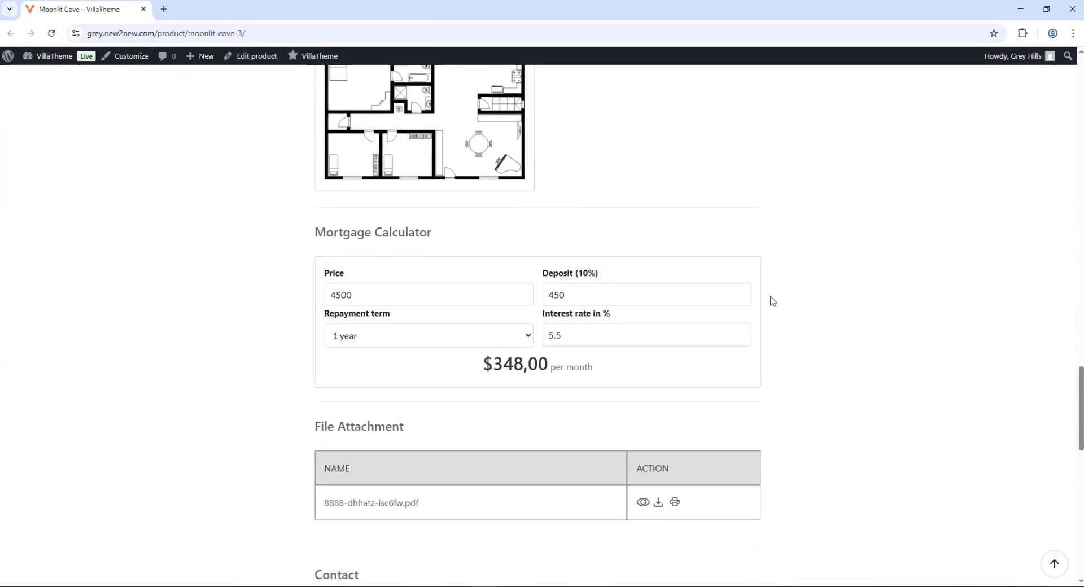
On the product page, calculate the mortgage for an 18-year term at 6% interest
click(395, 296)
click(556, 293)
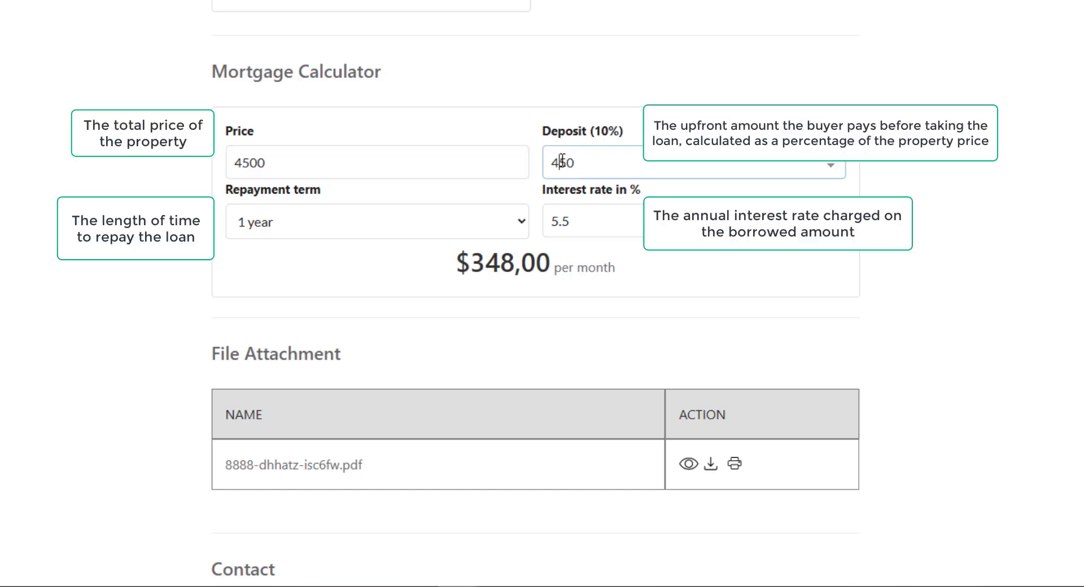
click(406, 206)
click(324, 192)
click(380, 220)
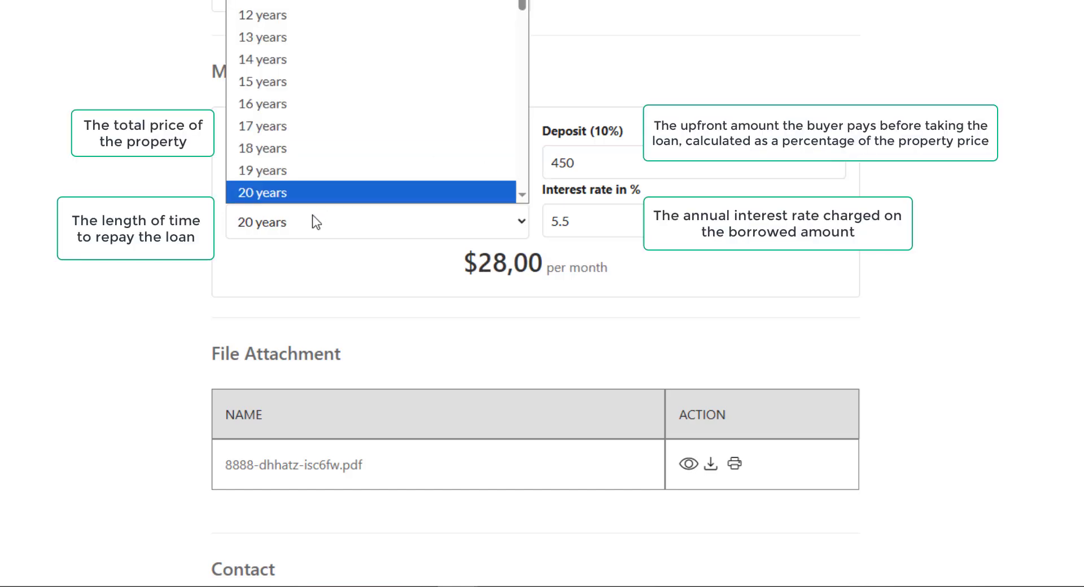
click(299, 148)
key(ctrl+a)
text(6)
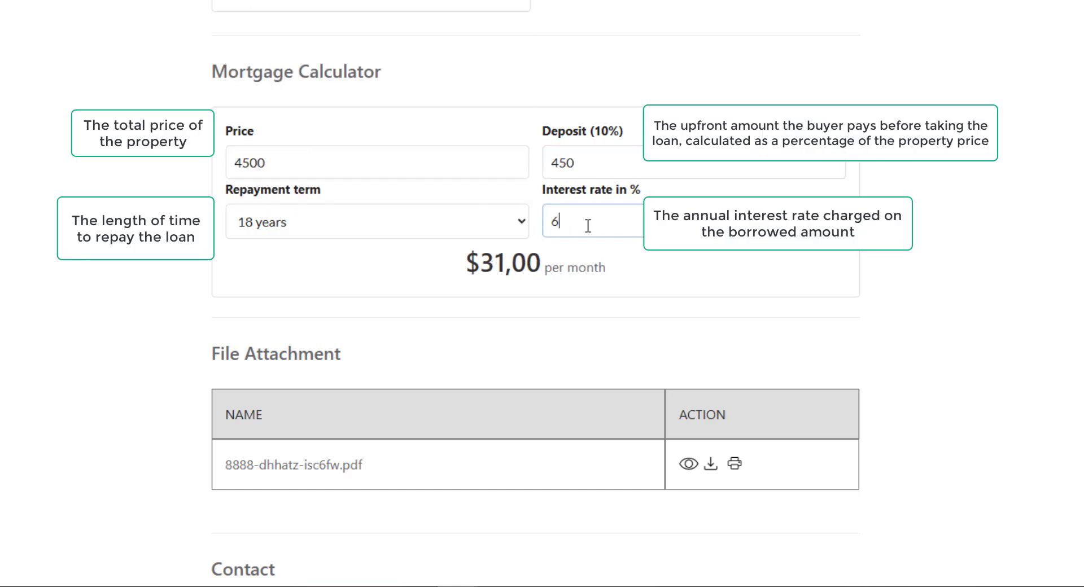
click(596, 171)
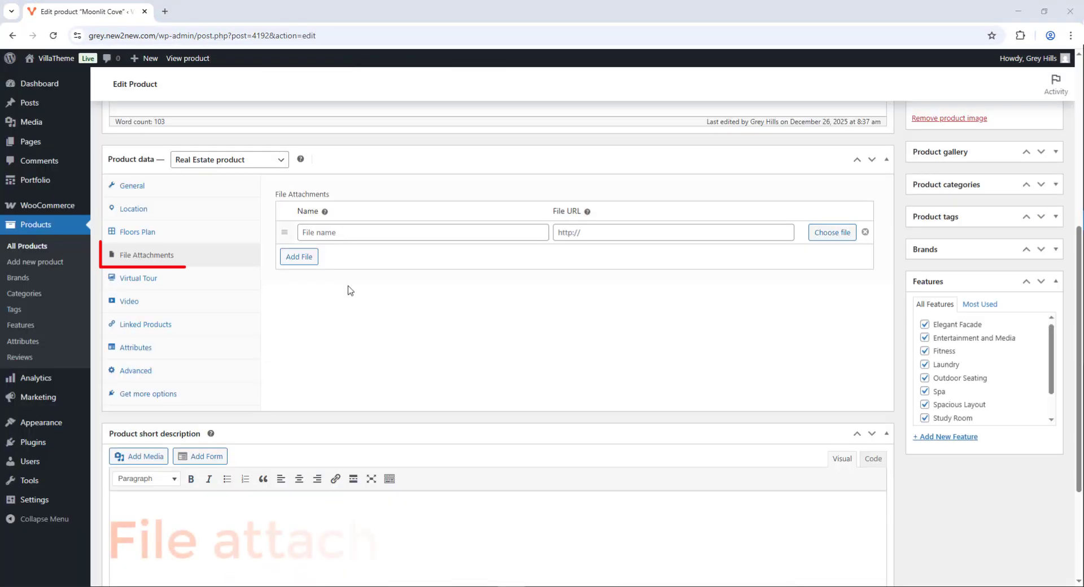
Insert the PDF document's URL into the empty file attachment row
click(833, 232)
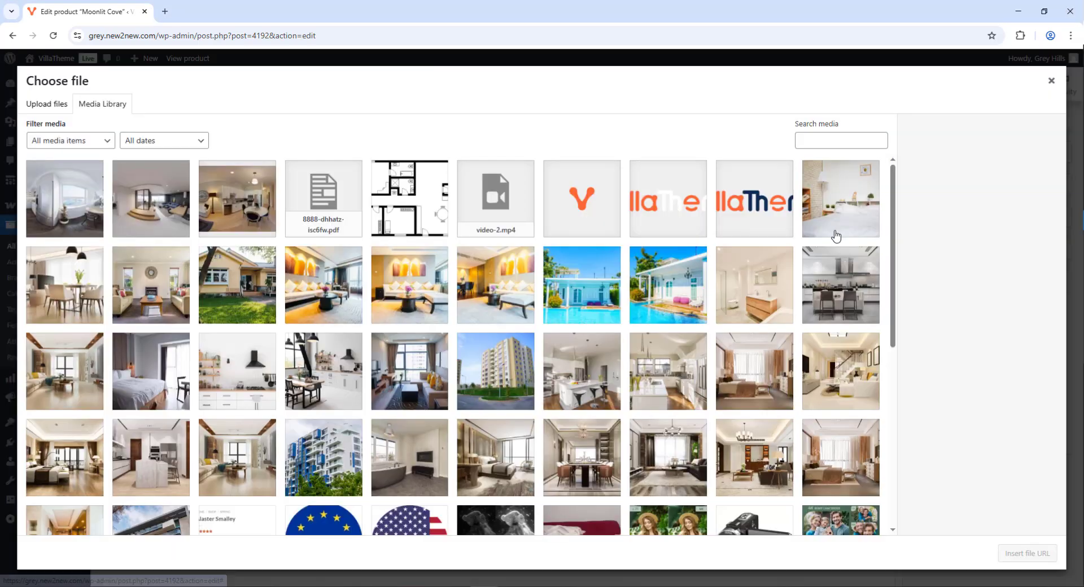
click(290, 227)
click(1007, 551)
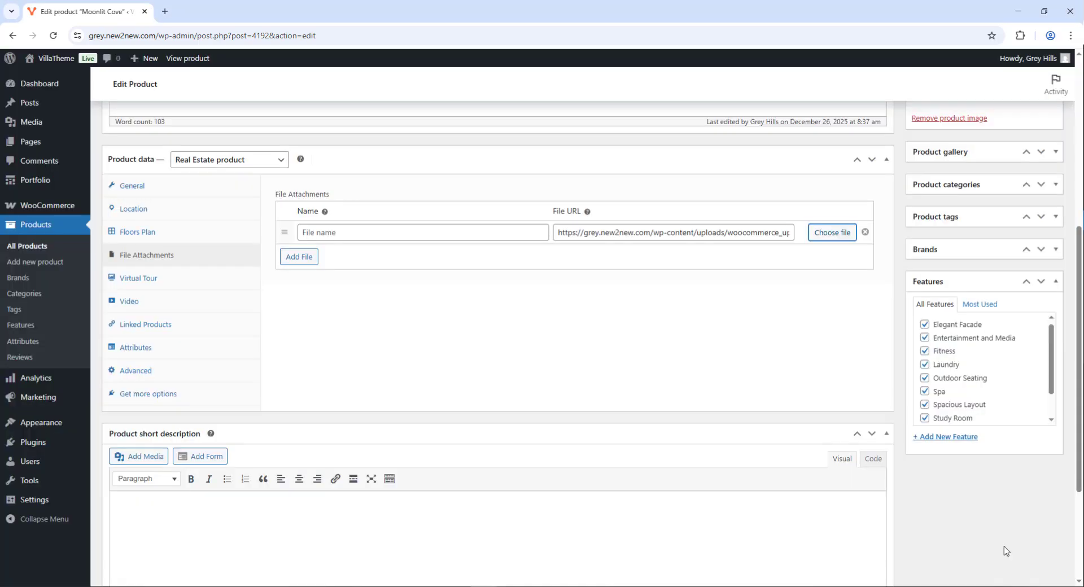
Name the attachment and move Floor plans below Property brochure
click(361, 230)
drag(287, 230, 429, 260)
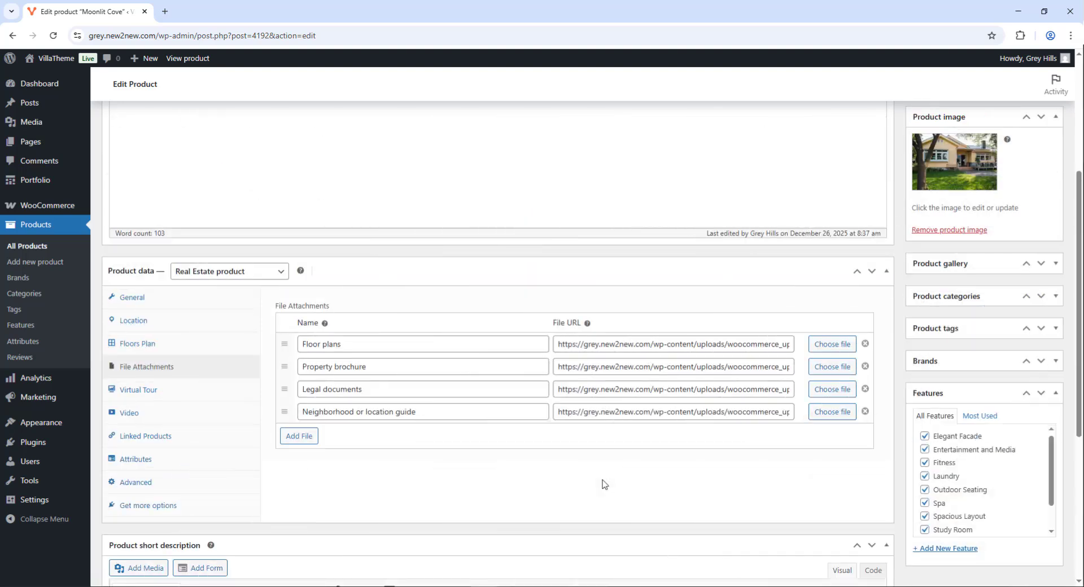
mouse_move(283, 345)
mouse_down()
mouse_move(282, 373)
mouse_move(290, 350)
mouse_up()
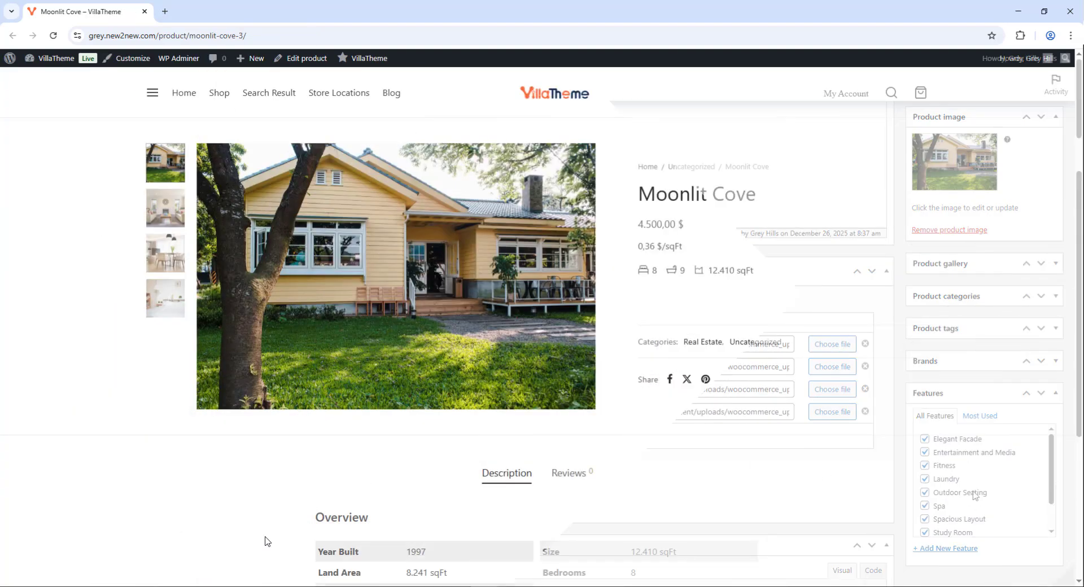
View the property brochure PDF, then try printing it and cancel the print
scroll(267, 540, down, 20)
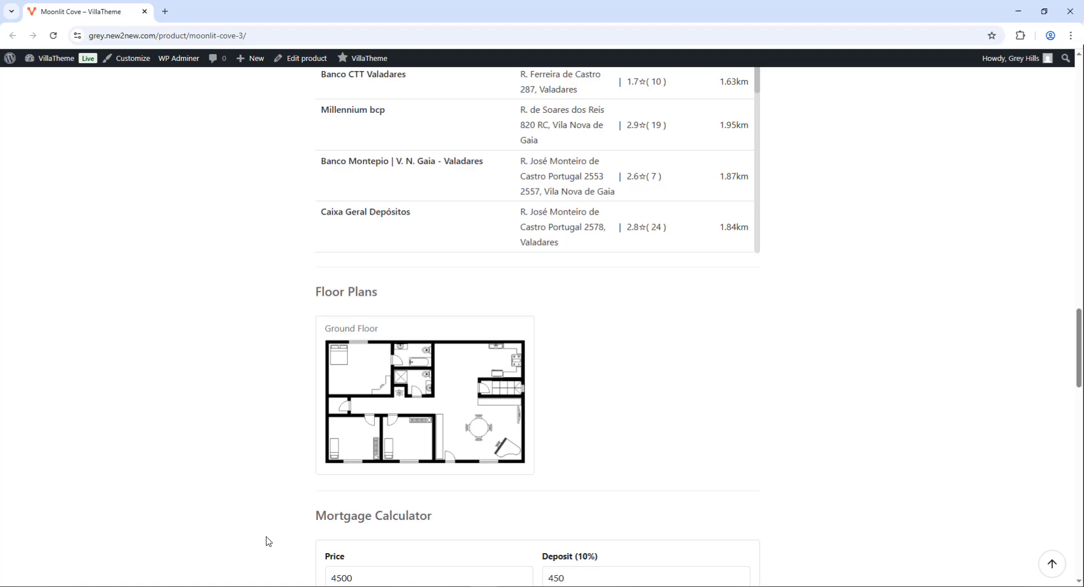
scroll(268, 540, down, 9)
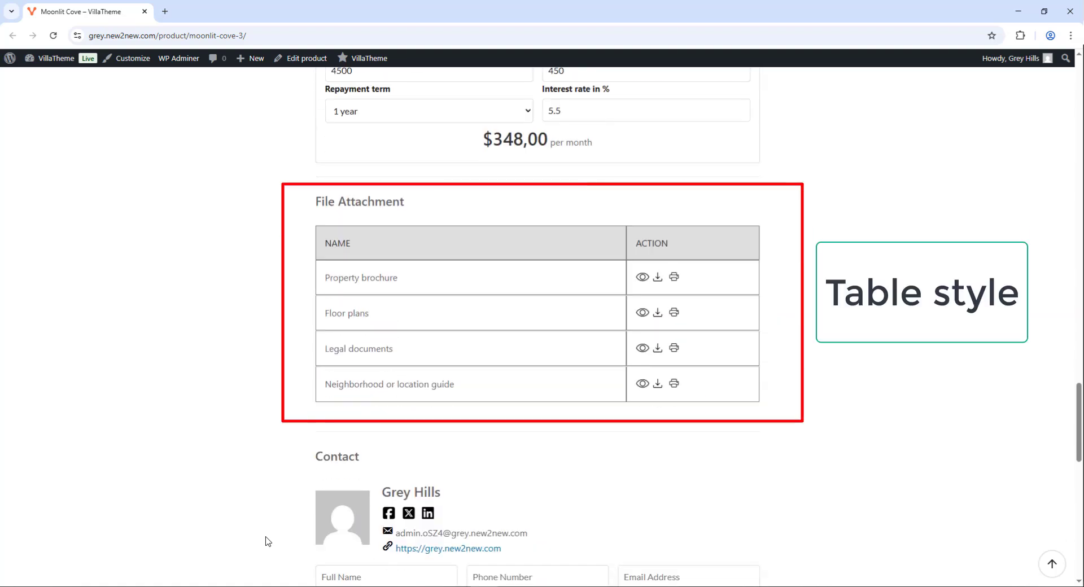
click(643, 277)
scroll(647, 280, down, 10)
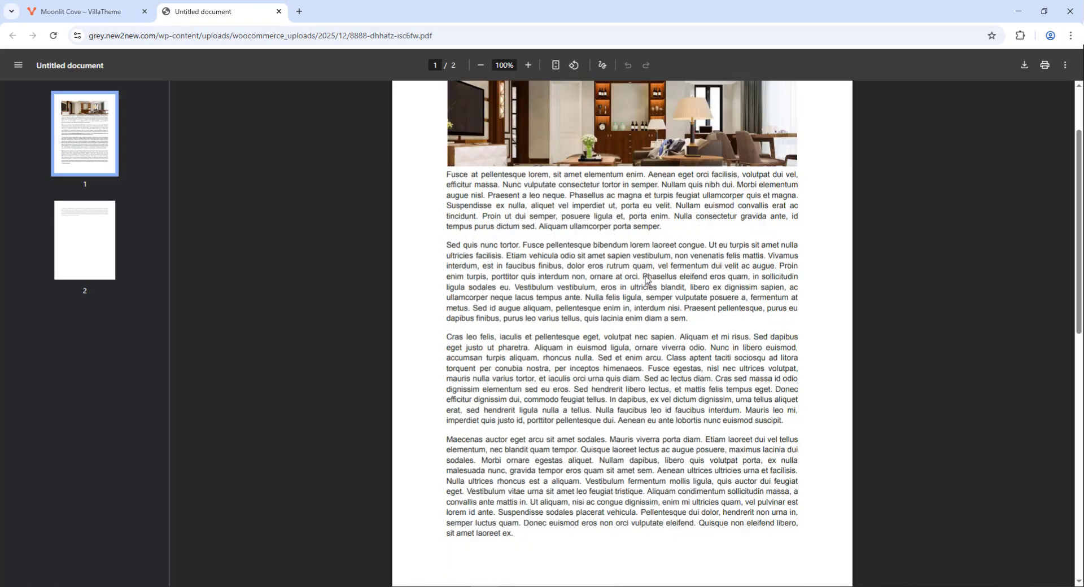
scroll(647, 280, down, 1)
click(279, 11)
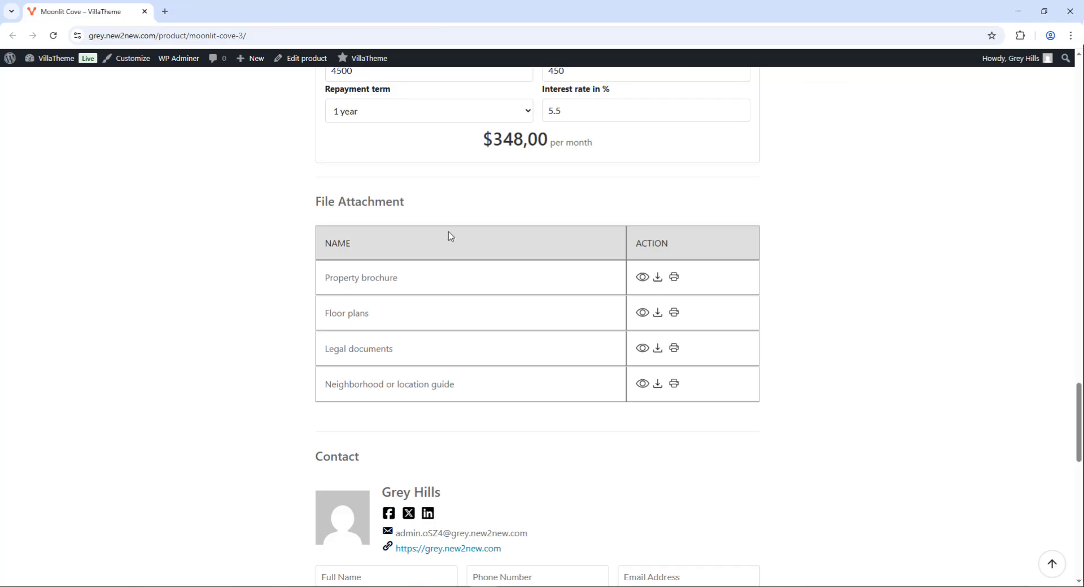
click(673, 278)
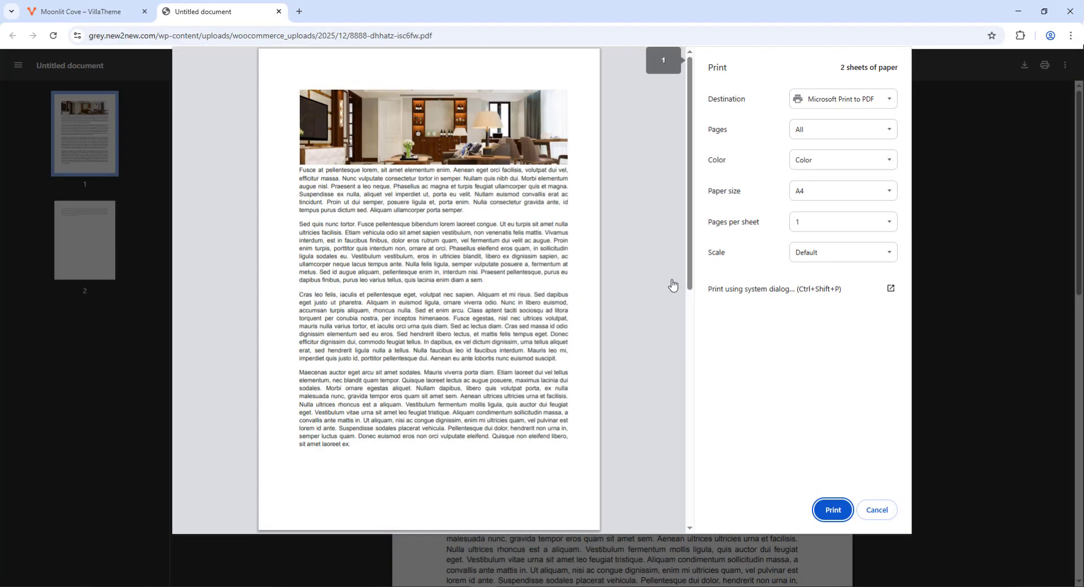
click(876, 509)
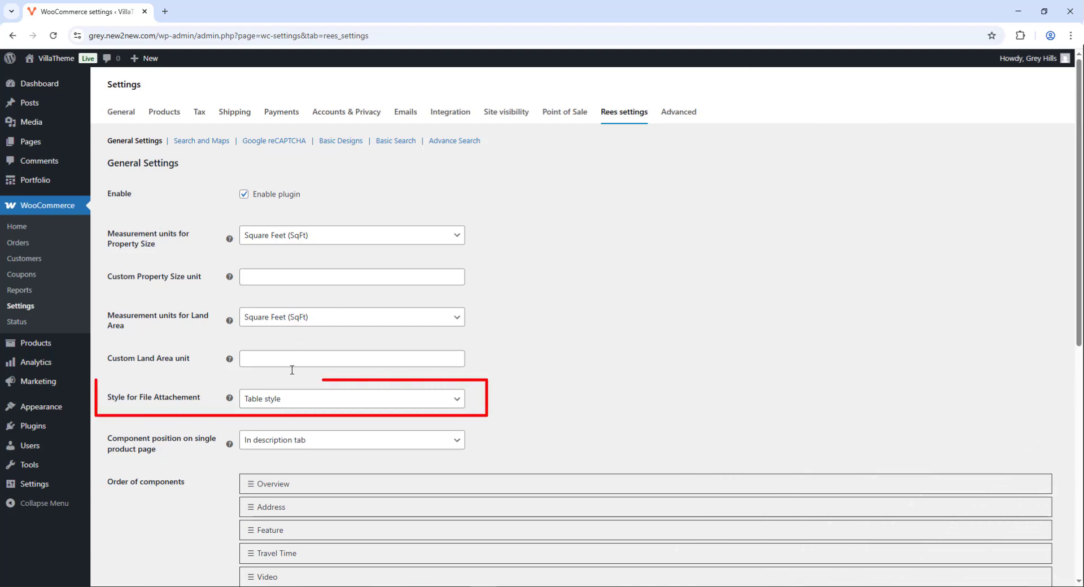
Switch the file attachment style to List style and view the brochure PDF again
click(298, 399)
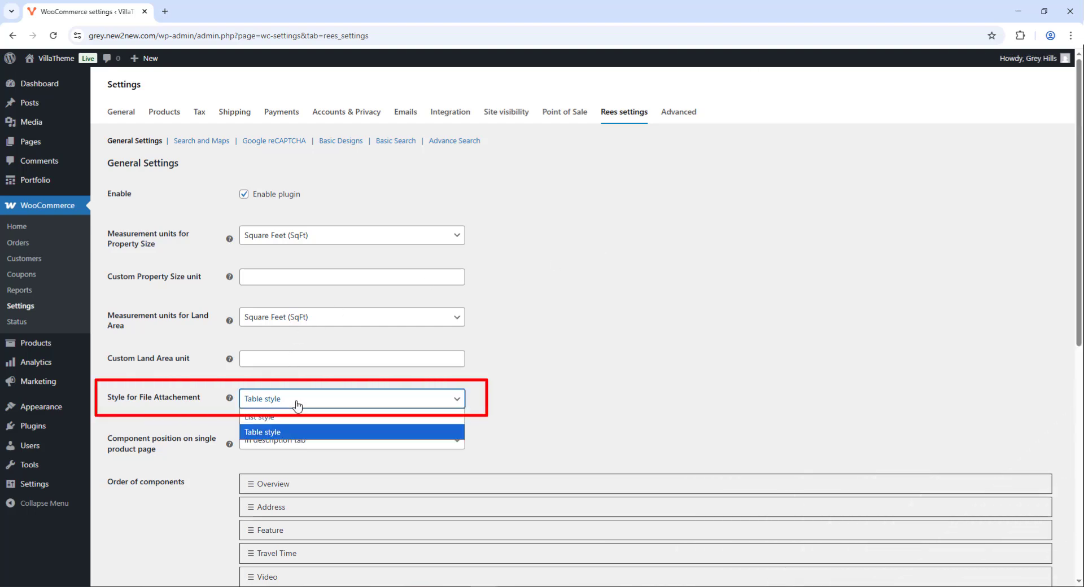
click(292, 417)
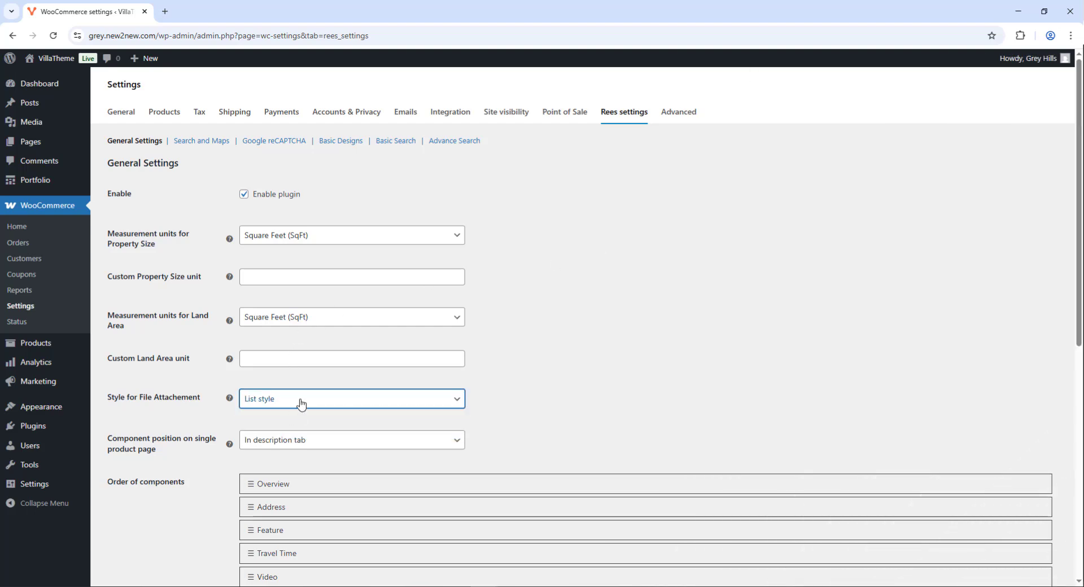
scroll(301, 403, down, 10)
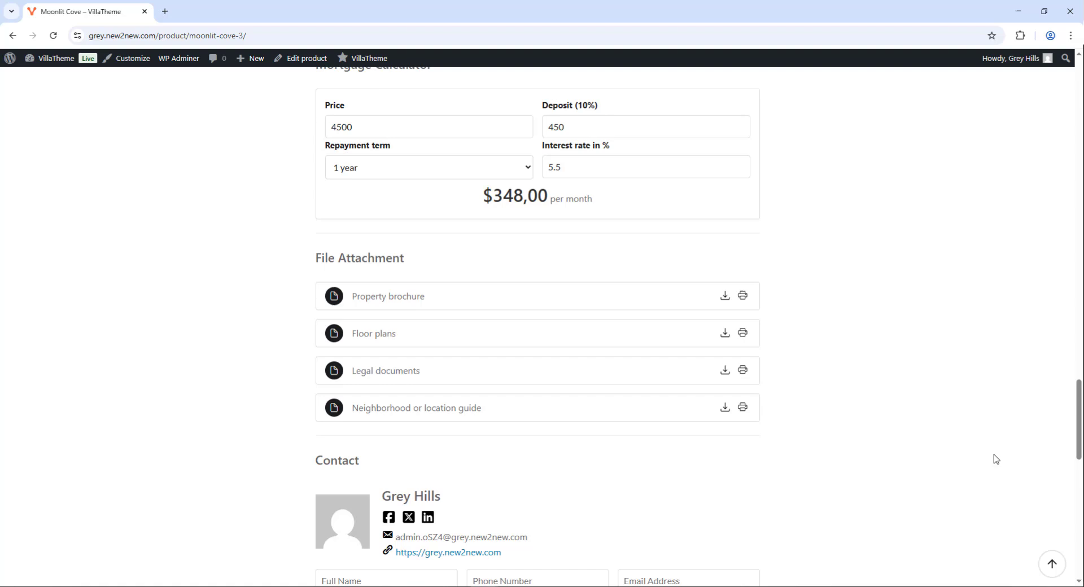
scroll(992, 457, down, 1)
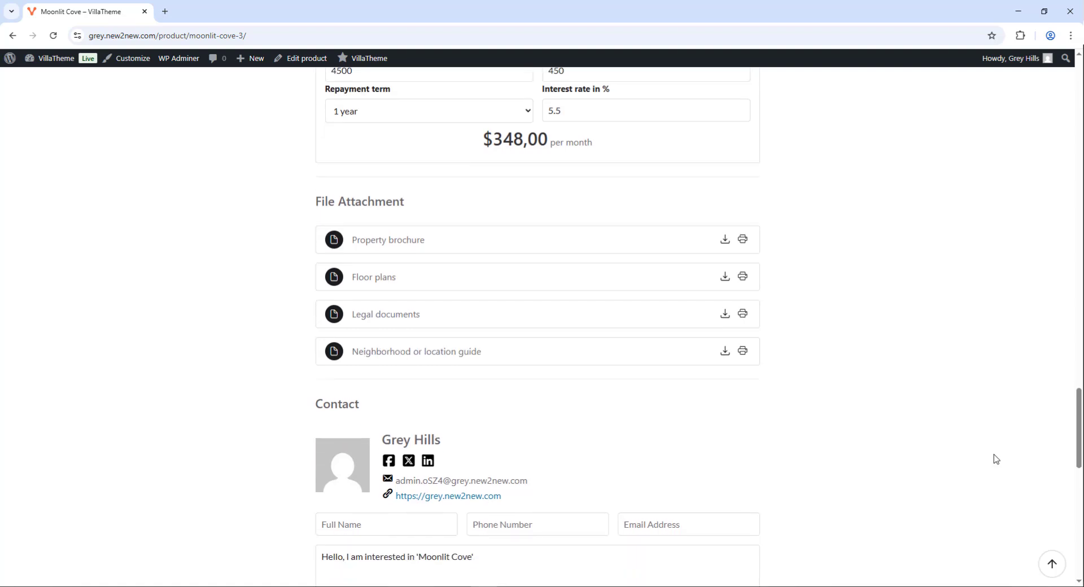
click(397, 241)
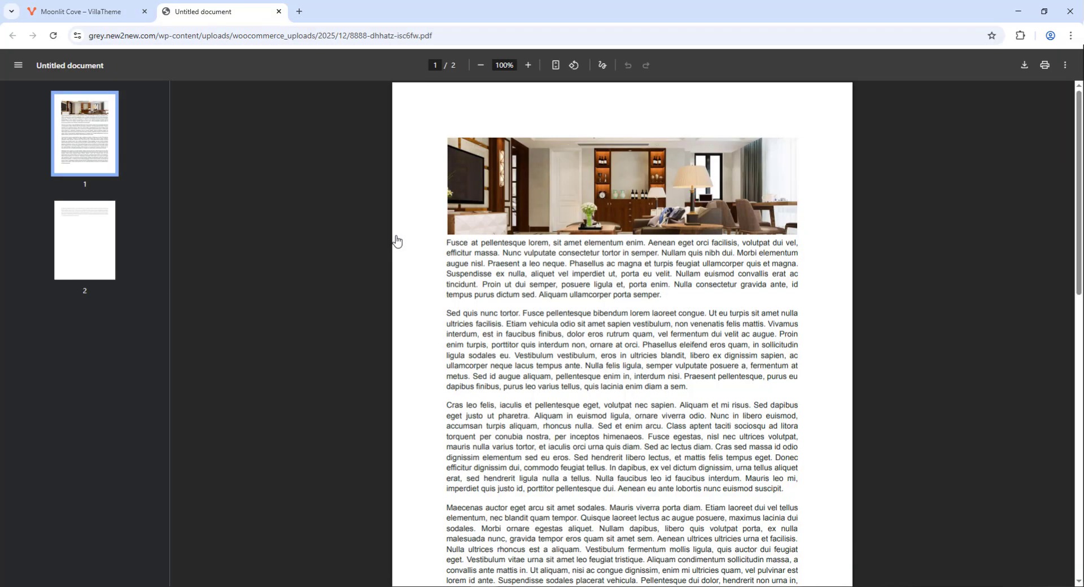
click(279, 11)
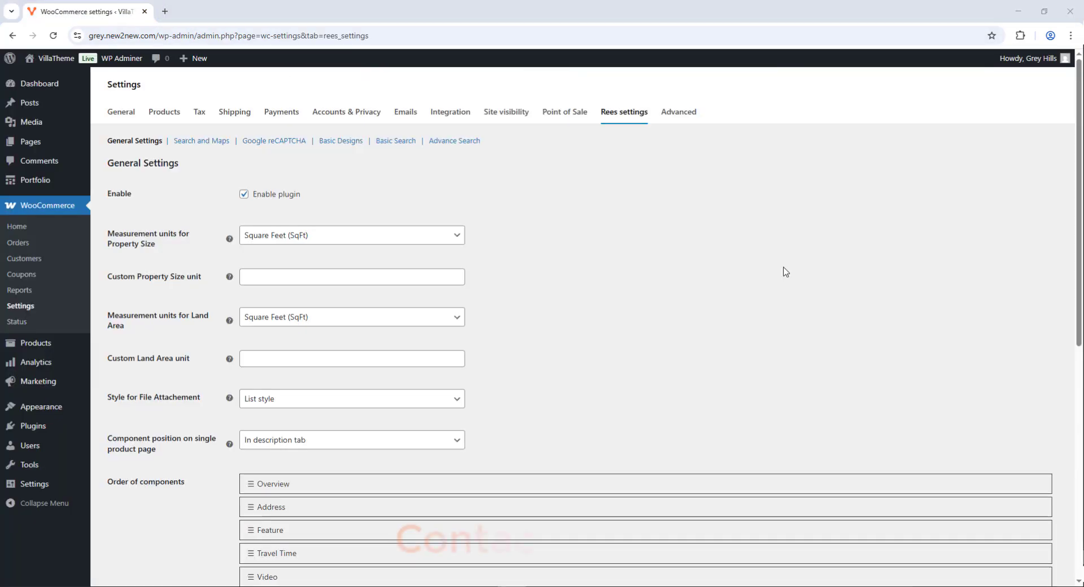
Set the site administrator as Admin Contact and tick Contact Popup Enable
scroll(784, 271, down, 8)
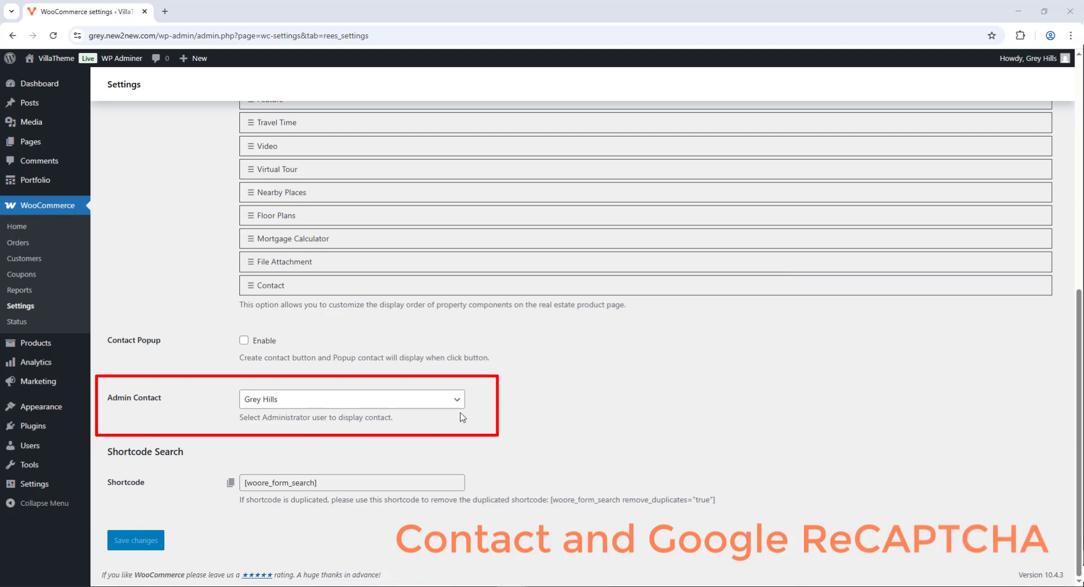
click(342, 401)
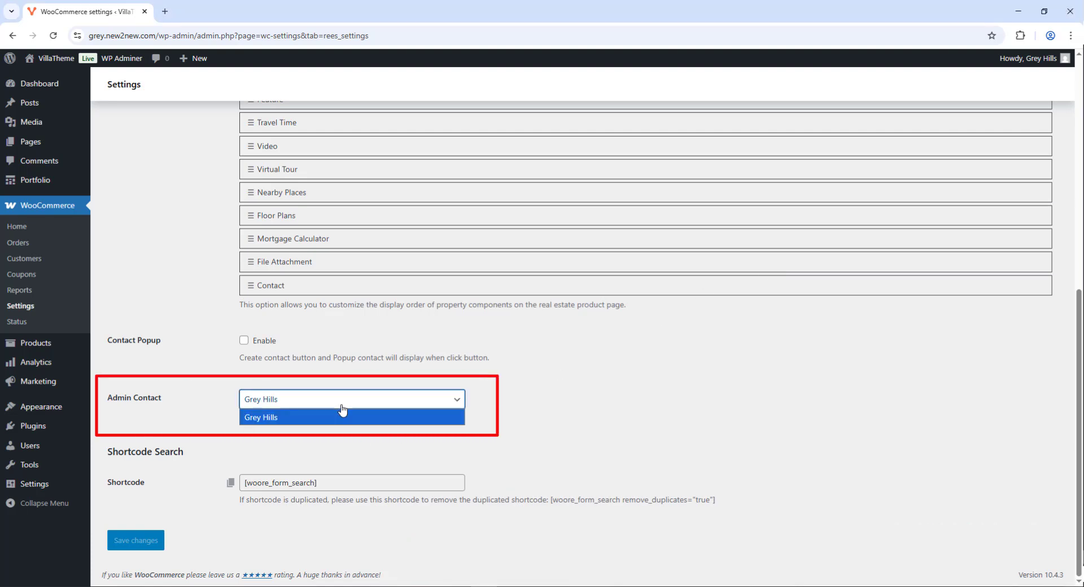
click(343, 416)
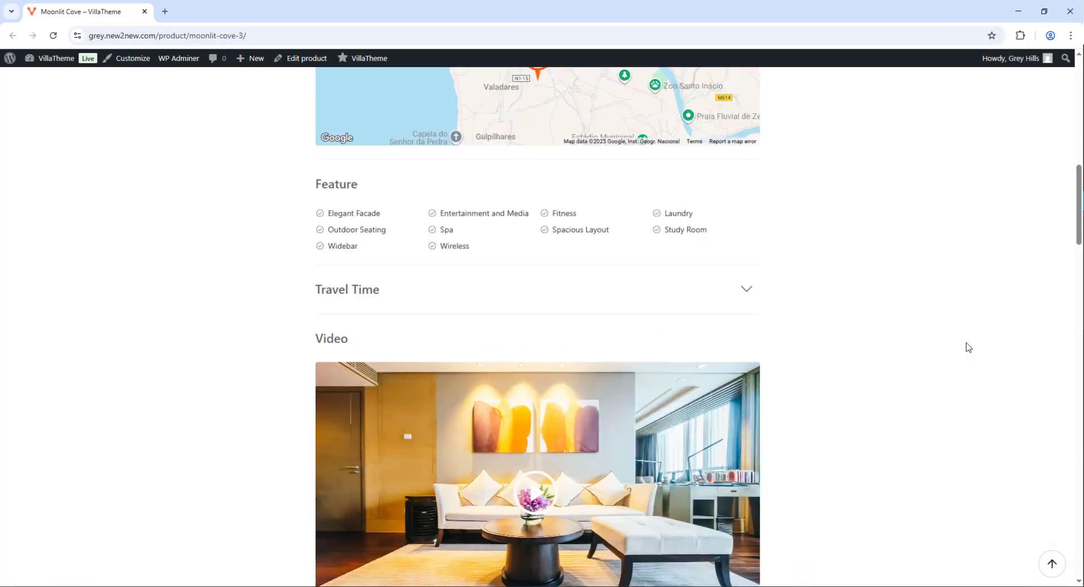
scroll(968, 347, down, 20)
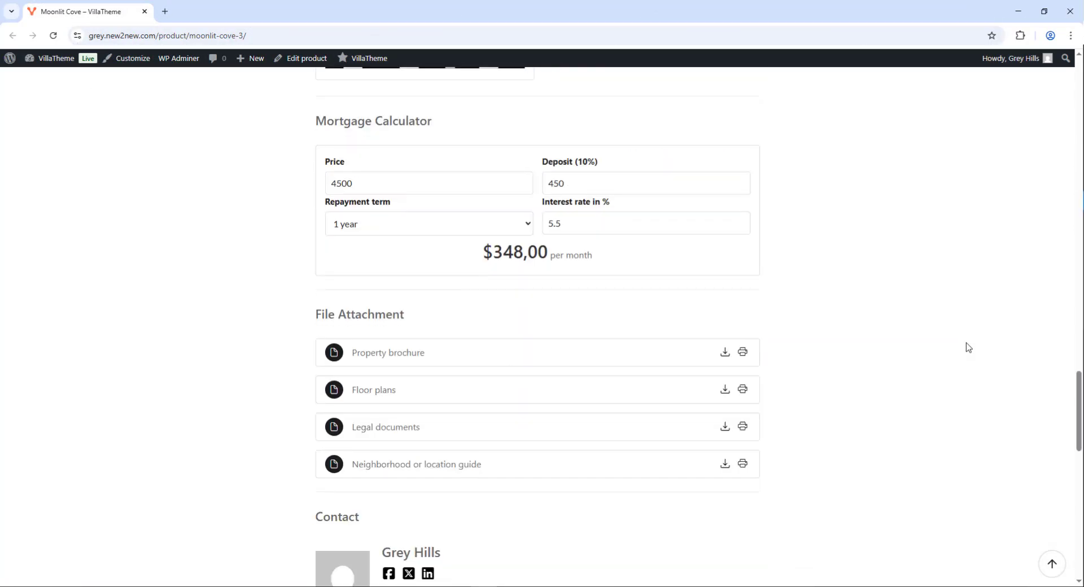
scroll(968, 348, down, 1)
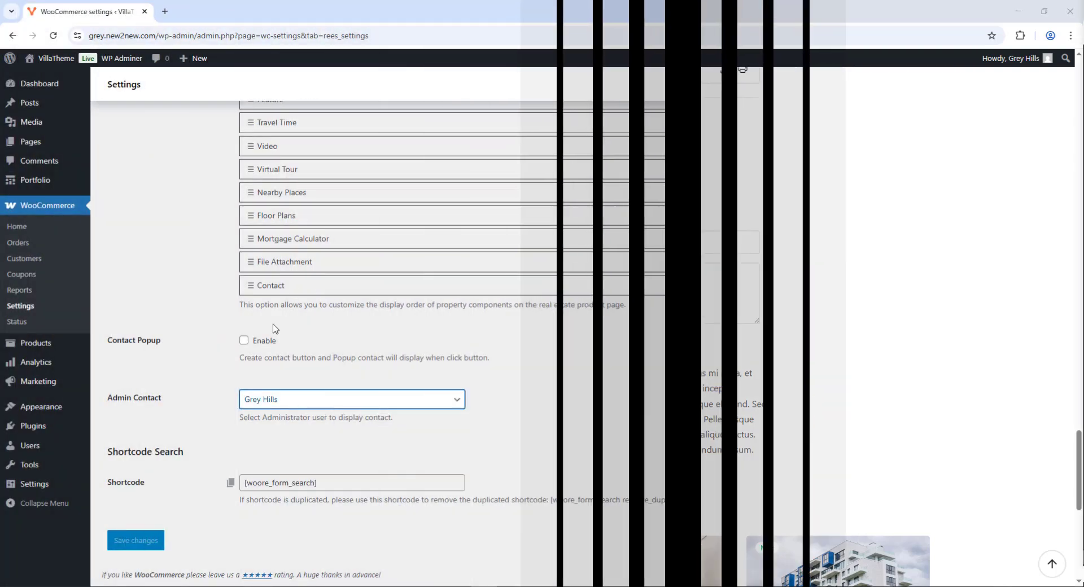
click(244, 340)
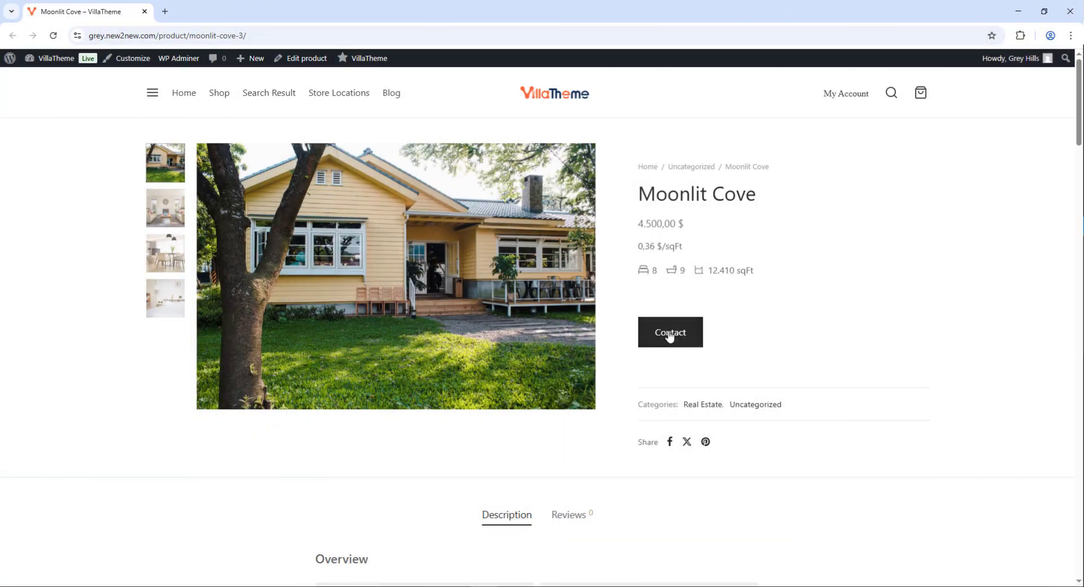
Check the contact popup, enable reCAPTCHA v2 with Light theme, and open Google's reCAPTCHA page
click(669, 334)
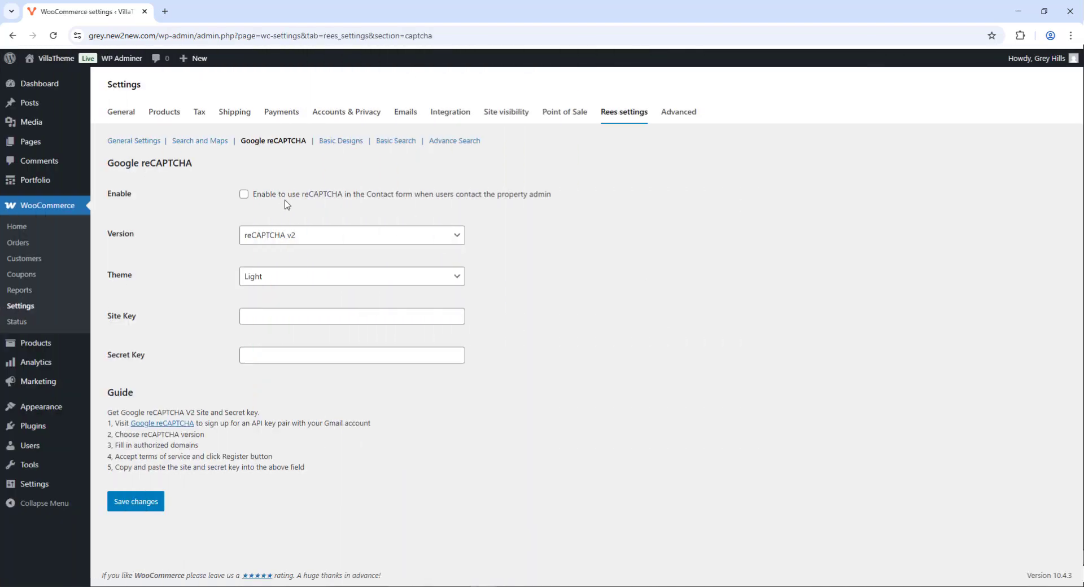
click(258, 244)
click(257, 244)
click(276, 283)
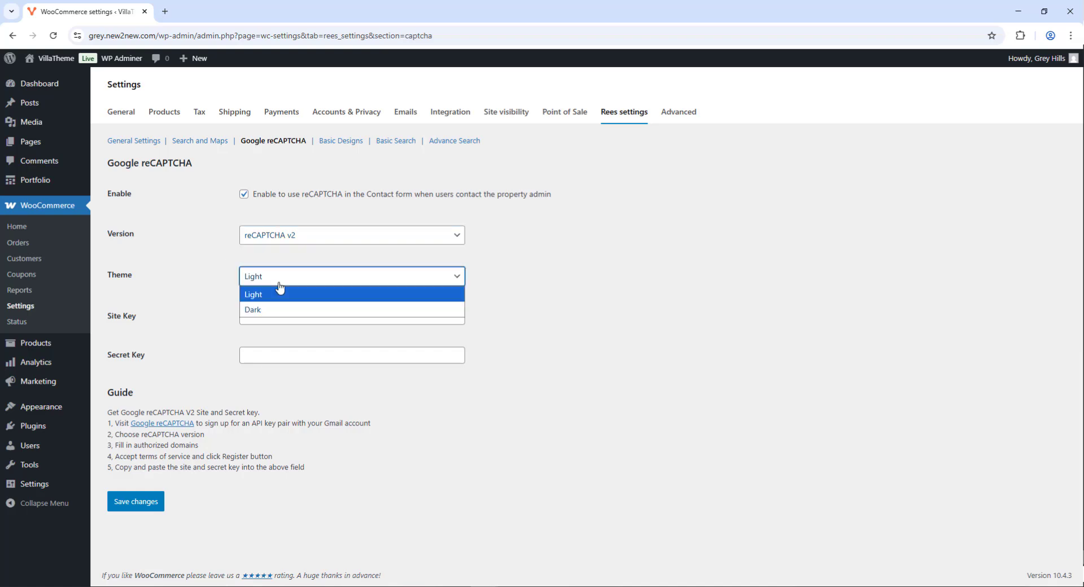
click(276, 282)
click(163, 430)
Label the new reCAPTCHA 'REES' and choose the Challenge (v2) checkbox type
click(194, 197)
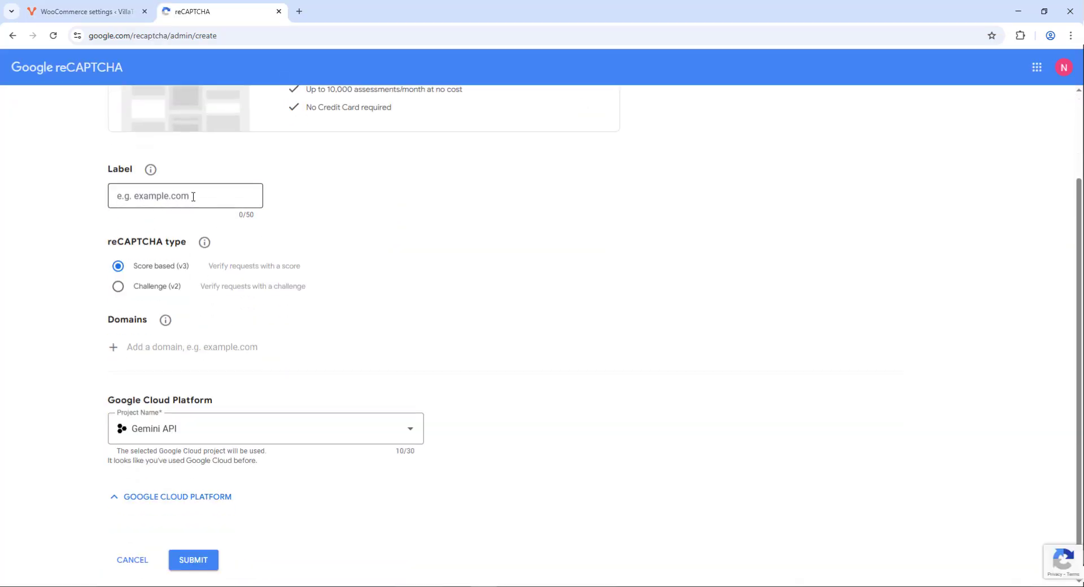
text(REES)
click(151, 287)
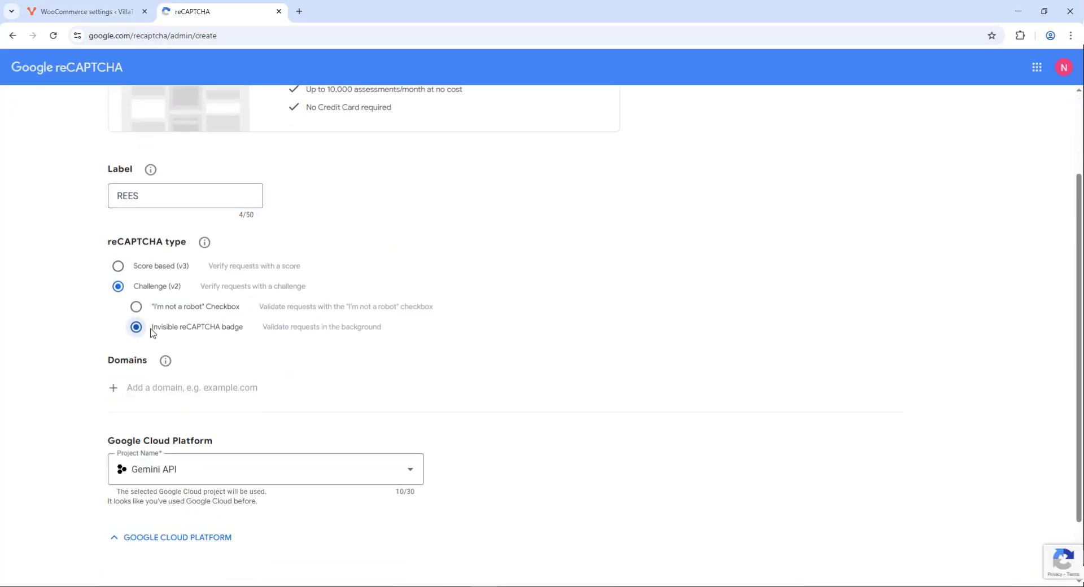
scroll(182, 308, down, 2)
Add the store's web address as the reCAPTCHA domain and submit the registration
click(85, 11)
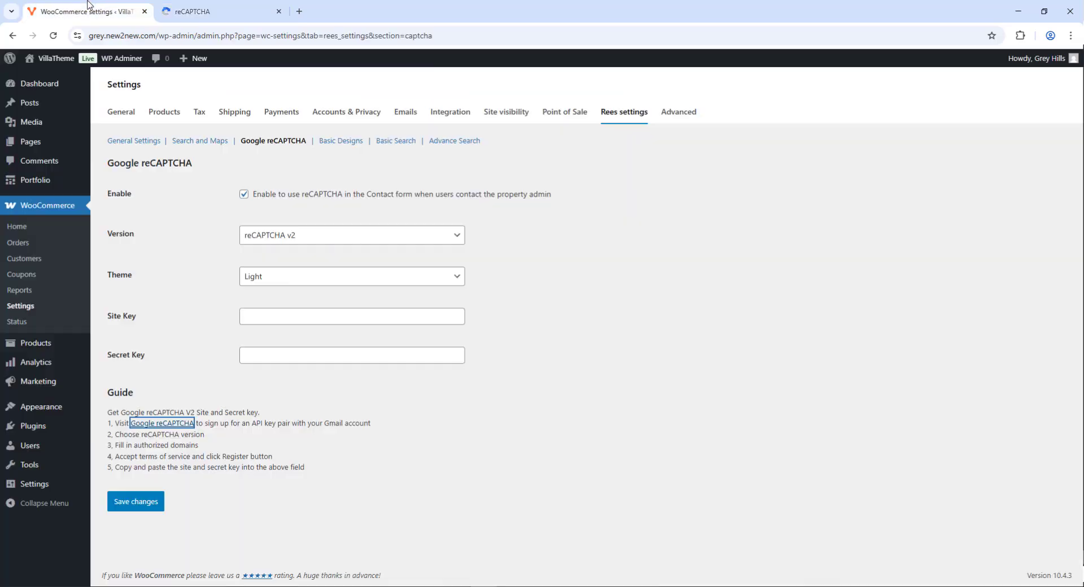
drag(182, 36, 91, 40)
key(ctrl+c)
click(192, 11)
click(183, 309)
key(ctrl+v)
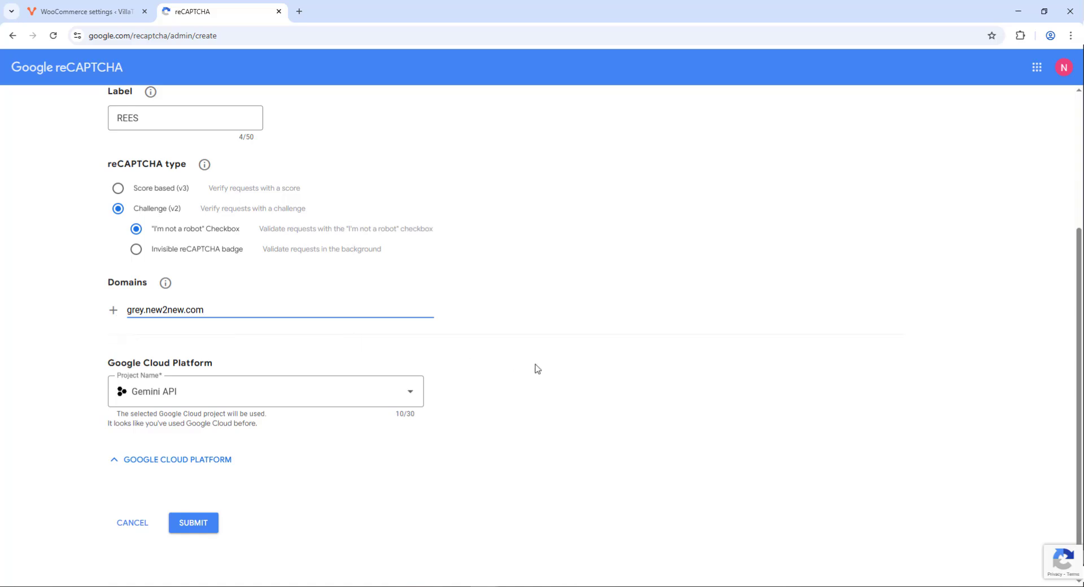
click(179, 526)
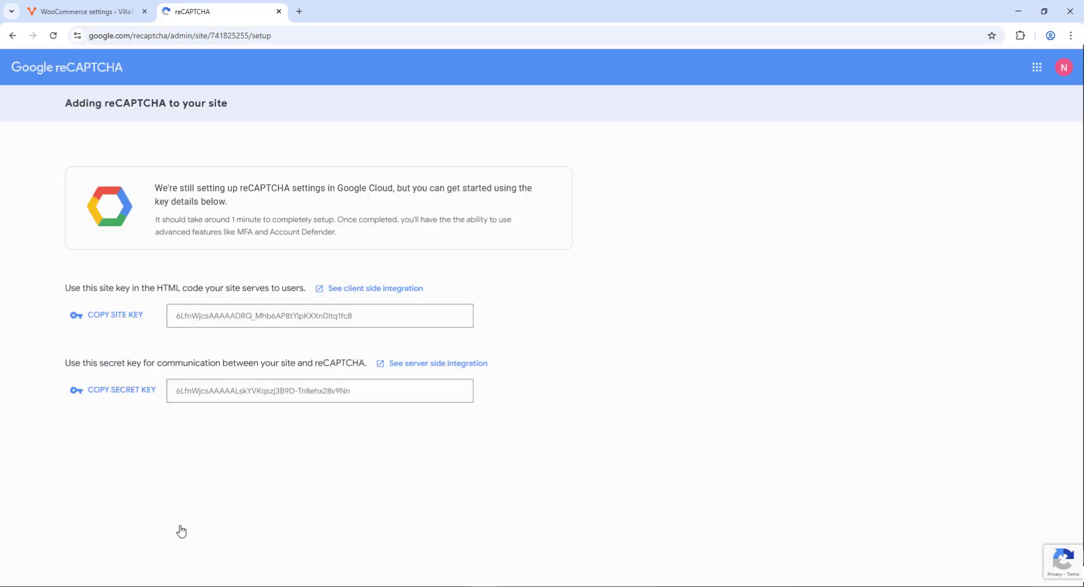
Copy the generated site key into the store settings, then copy the secret key
click(123, 315)
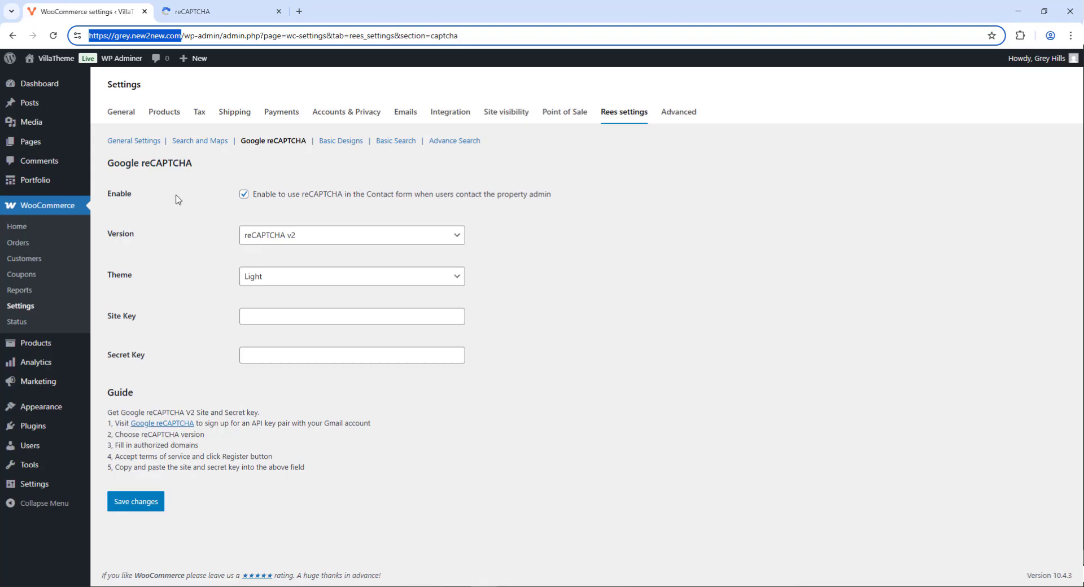
key(ctrl+v)
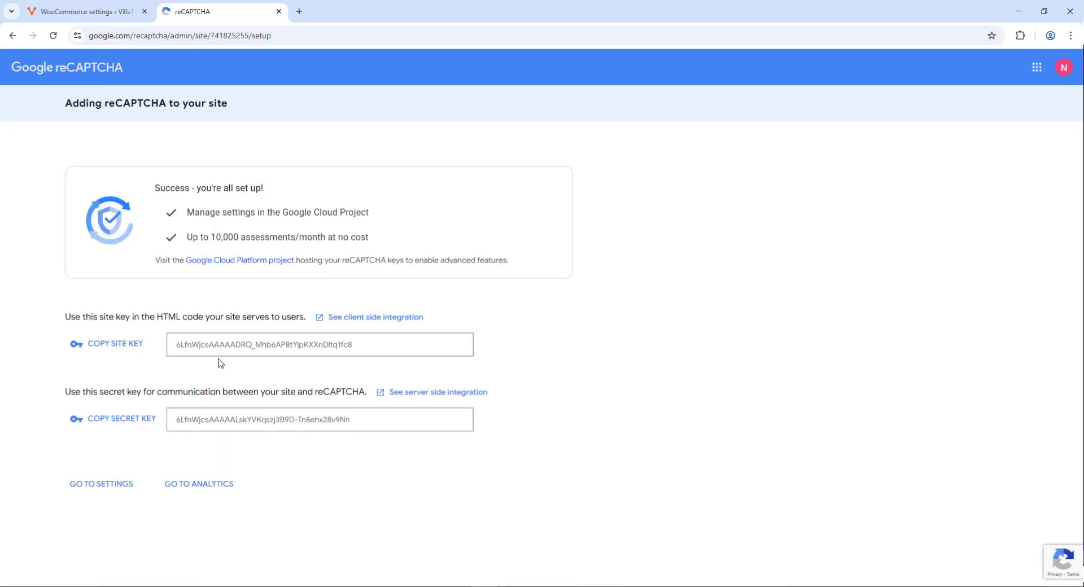
click(108, 420)
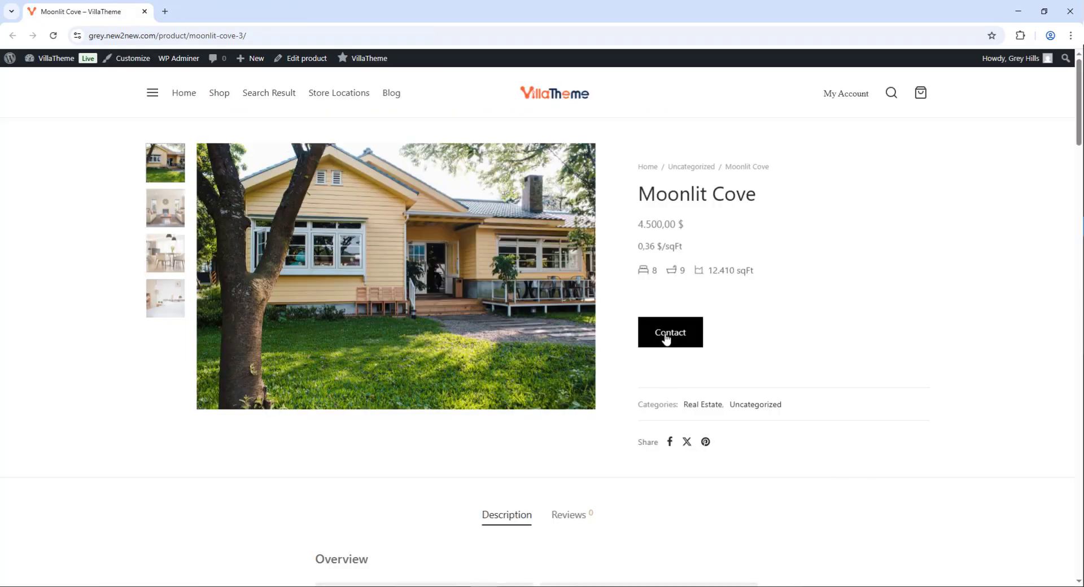
Open the property's contact popup and tick the 'I'm not a robot' reCAPTCHA check
click(667, 337)
click(341, 412)
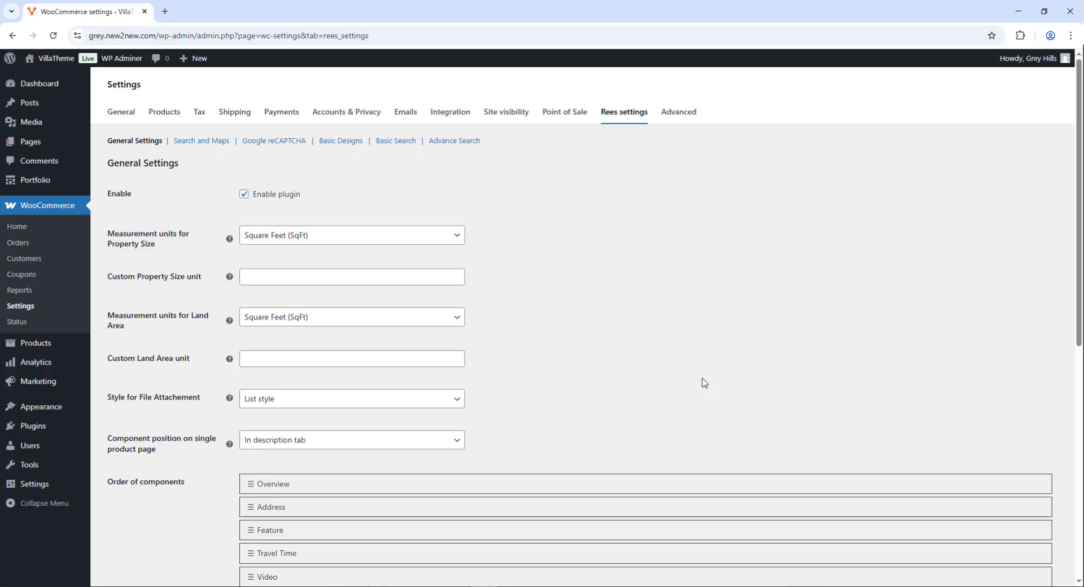
Show components On product tabs, move Overview below Address and Contact above Mortgage Calculator
scroll(704, 383, down, 4)
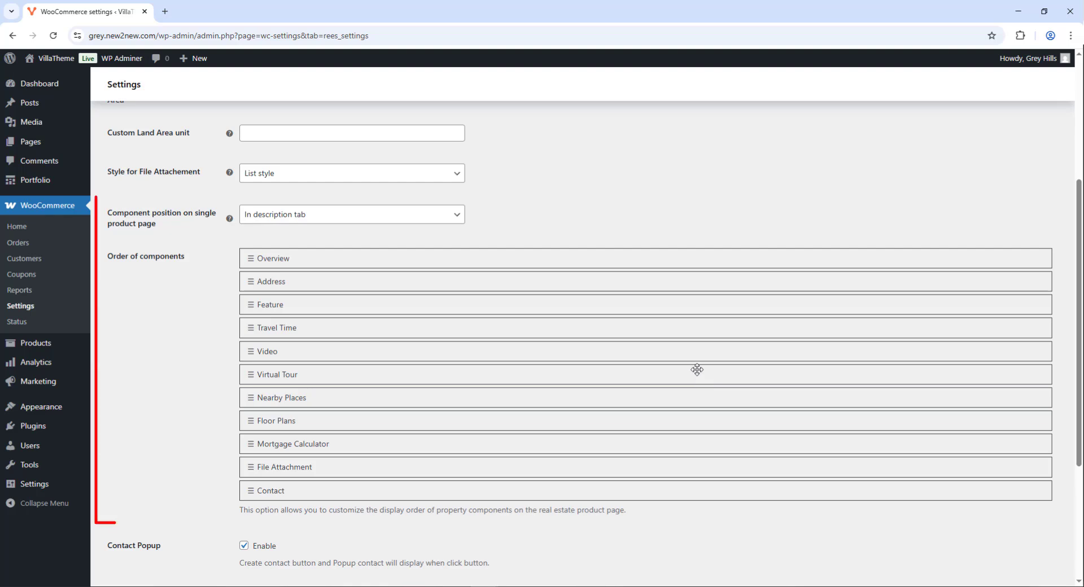
click(297, 212)
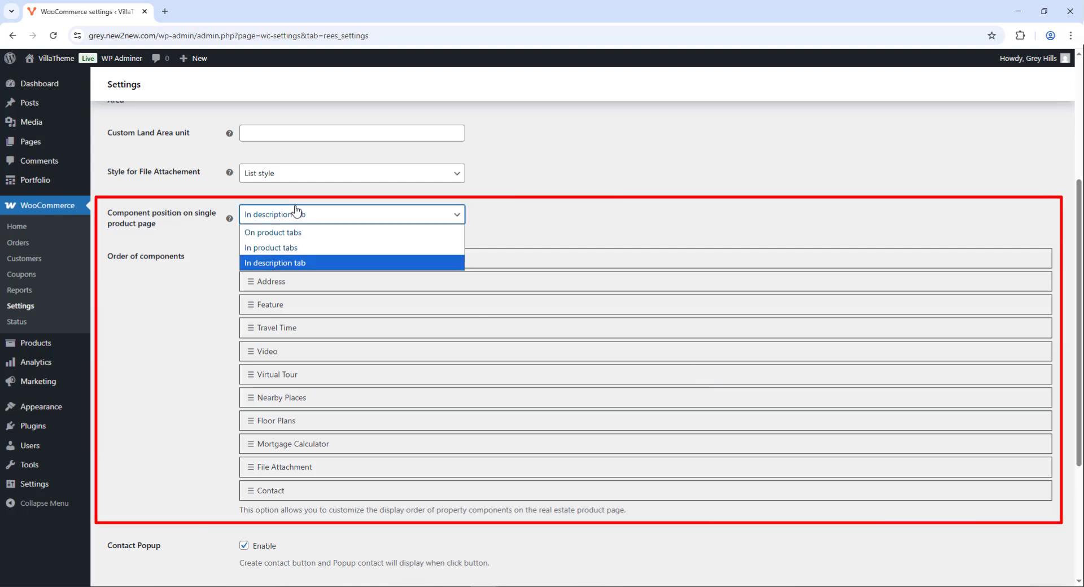
click(292, 236)
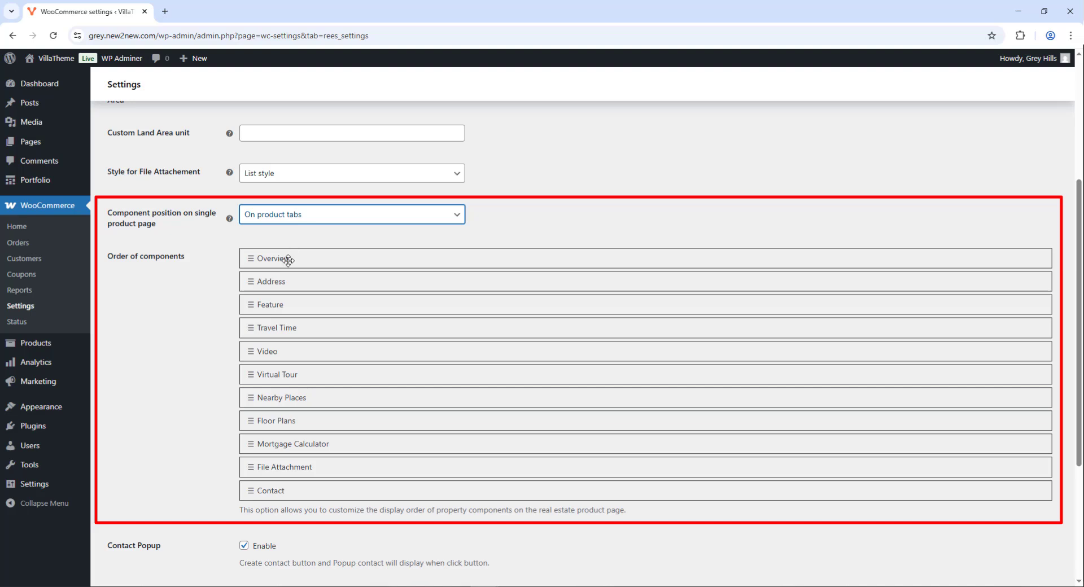
mouse_move(287, 260)
mouse_down()
mouse_move(276, 290)
mouse_move(287, 258)
mouse_up()
drag(294, 490, 296, 441)
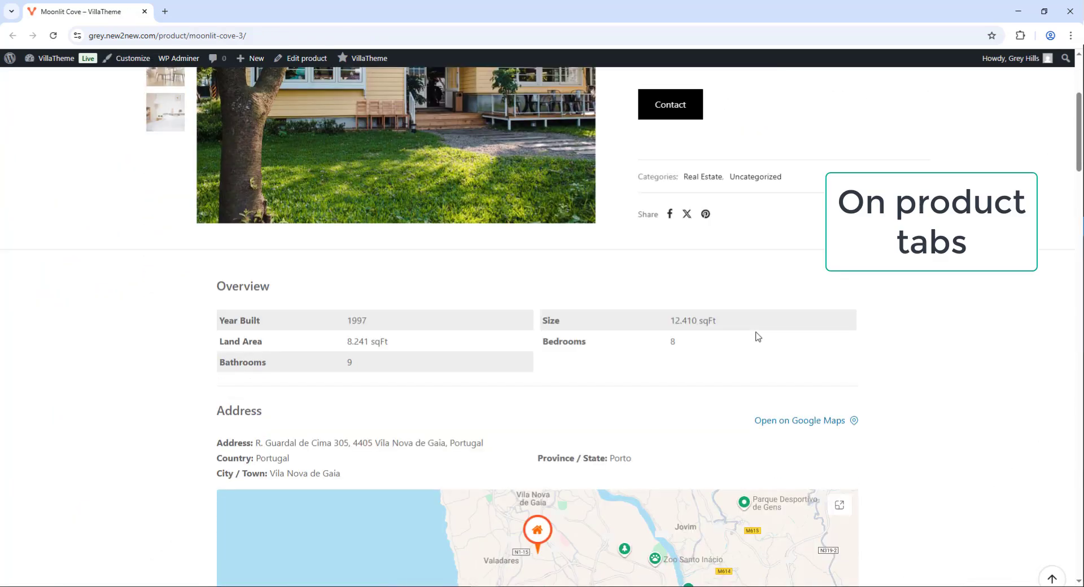
Scroll the Moonlit Cove product page and switch between its Reviews and Description tabs
scroll(758, 337, down, 2)
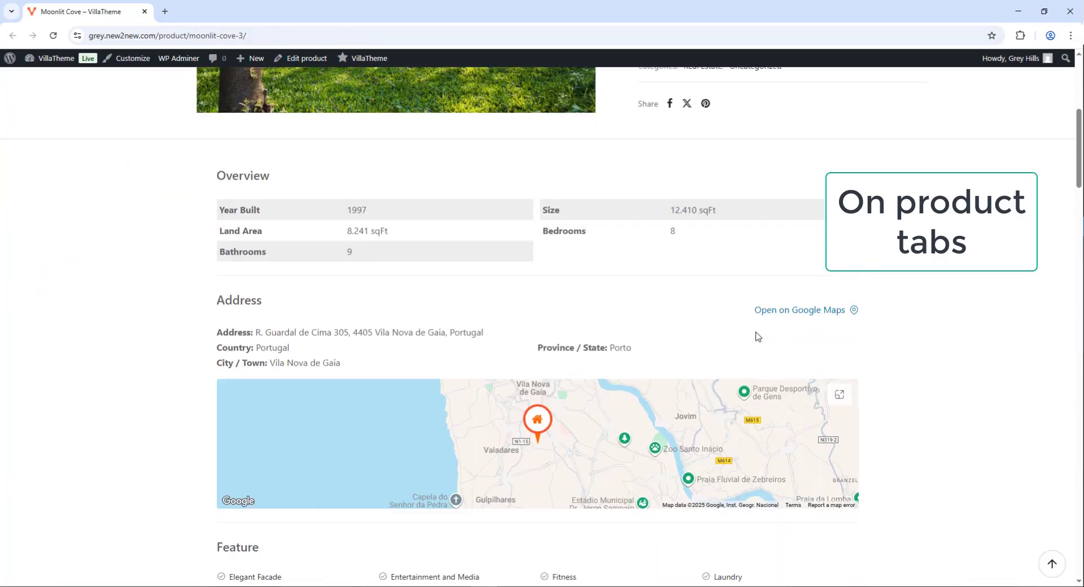
scroll(758, 337, down, 19)
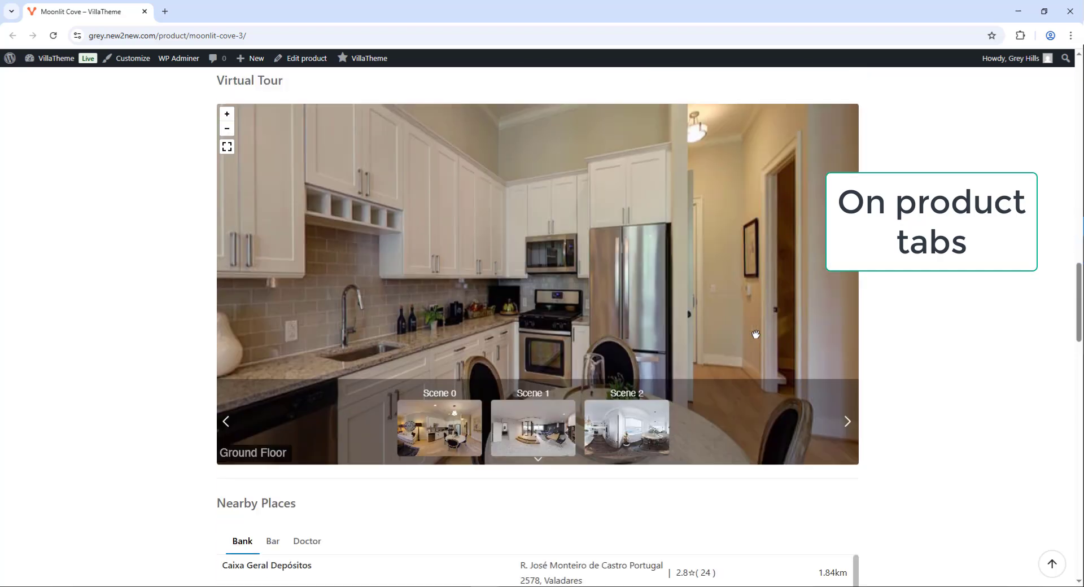
scroll(755, 334, down, 20)
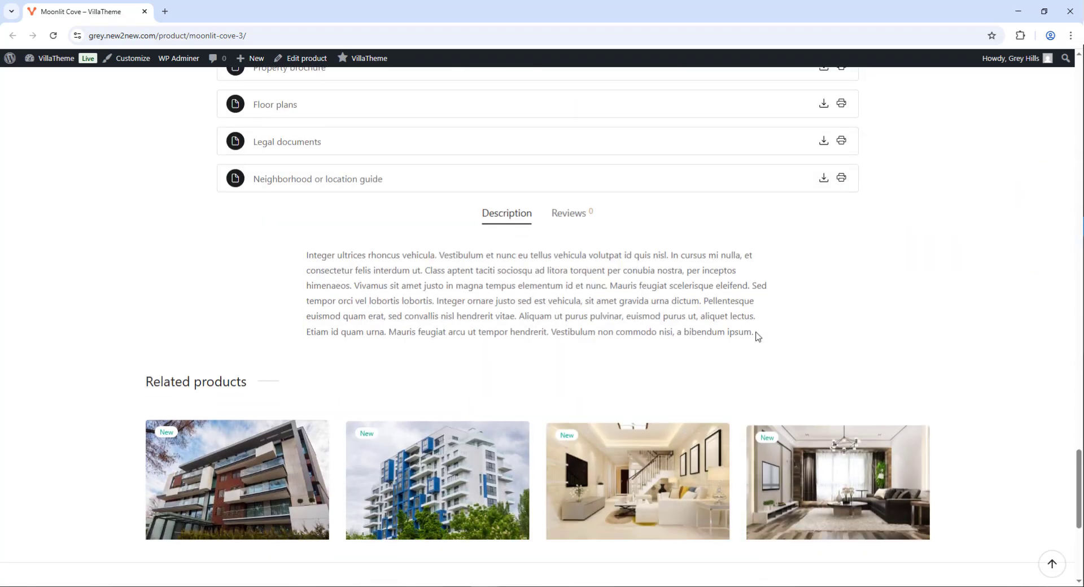
click(564, 215)
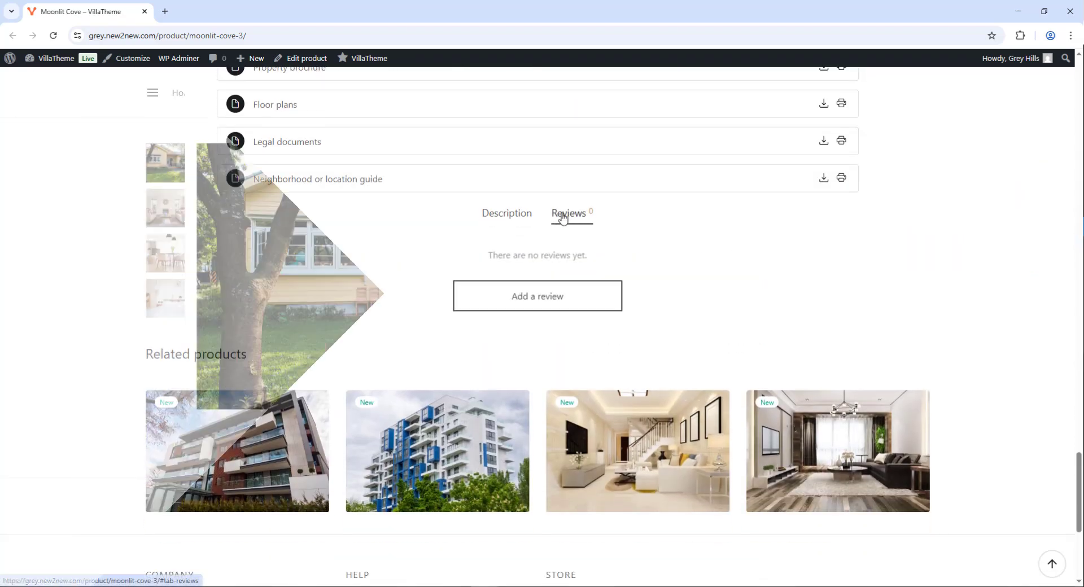
scroll(824, 300, down, 2)
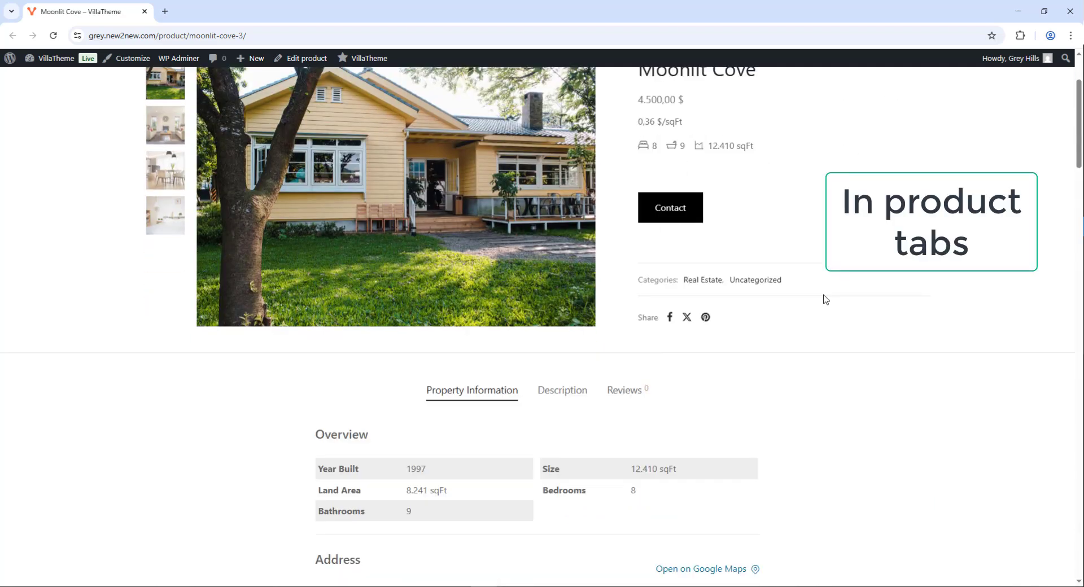
scroll(825, 300, down, 4)
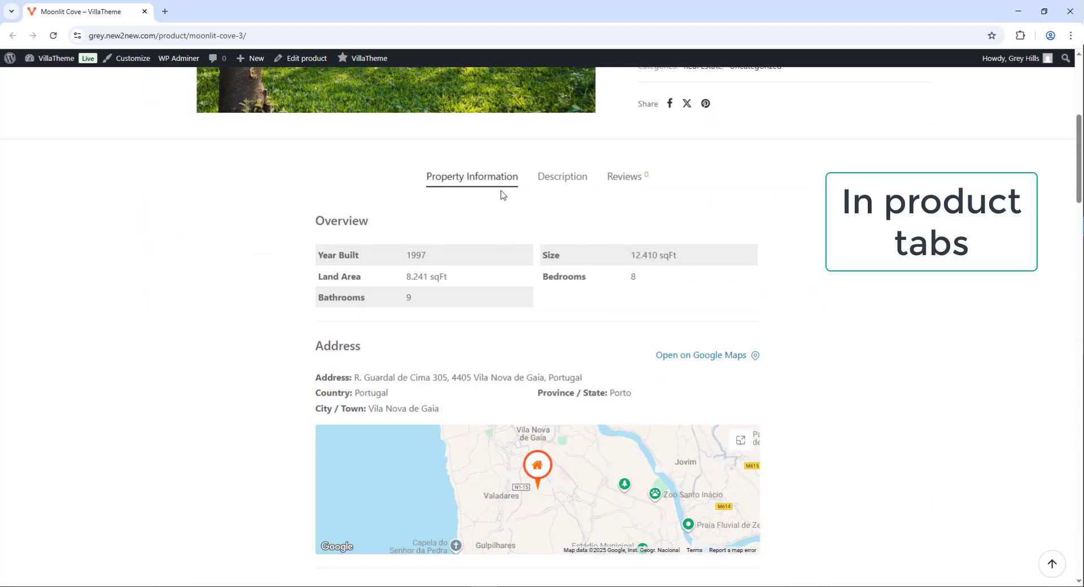
click(545, 177)
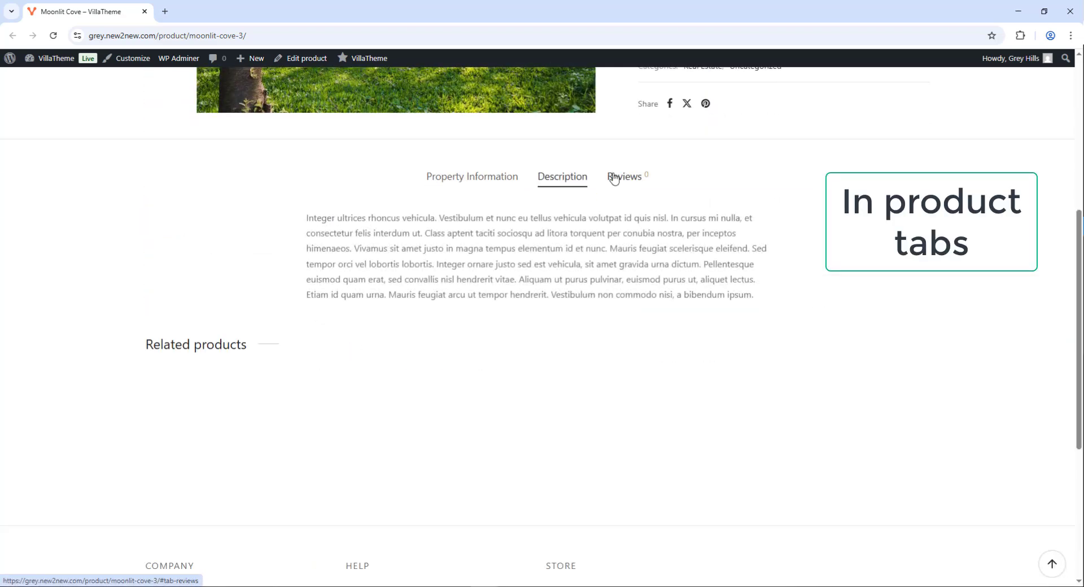
click(614, 178)
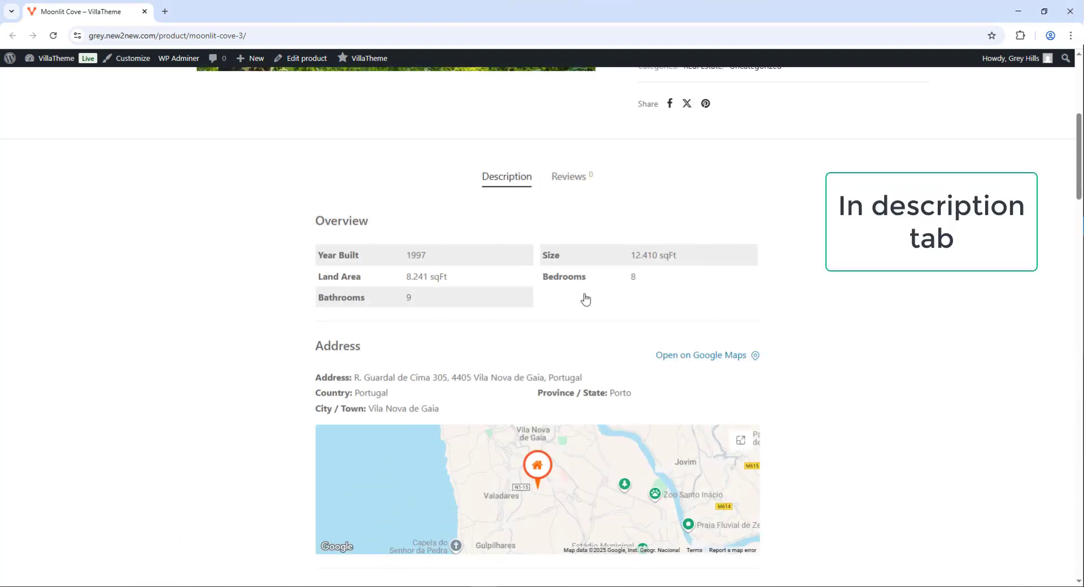
scroll(585, 299, down, 20)
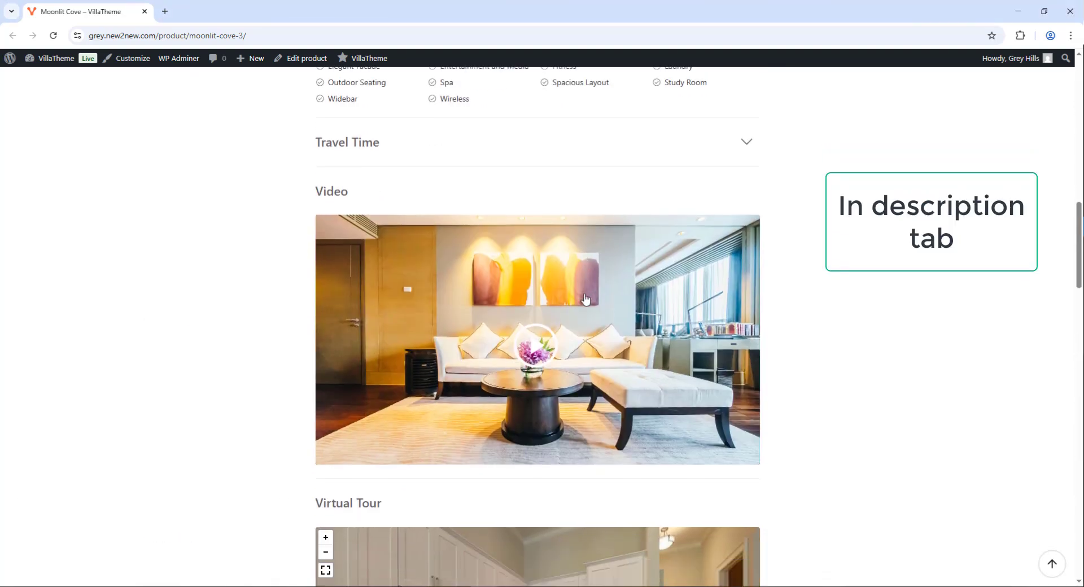
scroll(585, 299, down, 10)
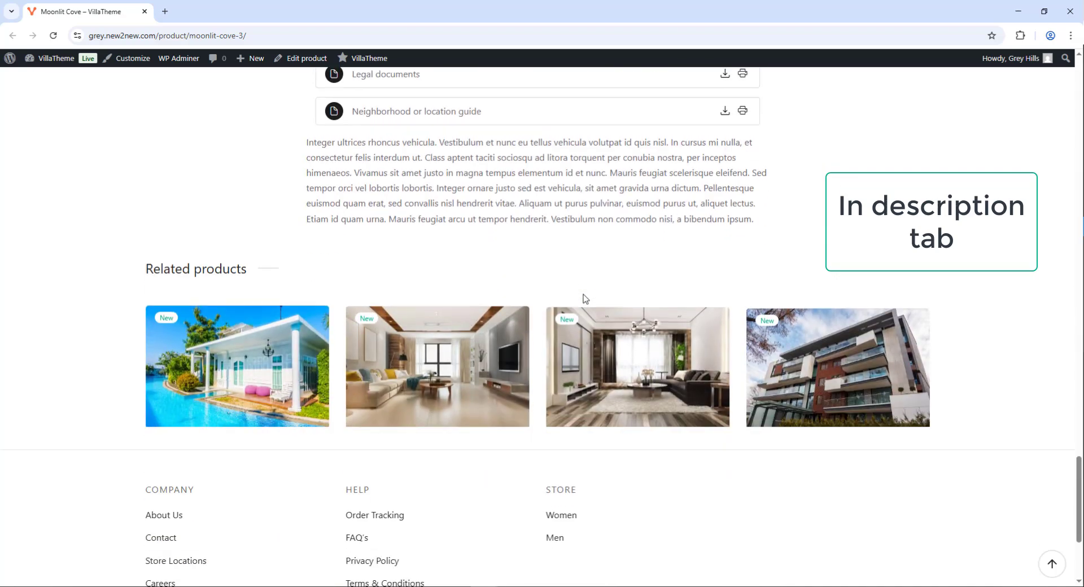
scroll(585, 299, up, 1)
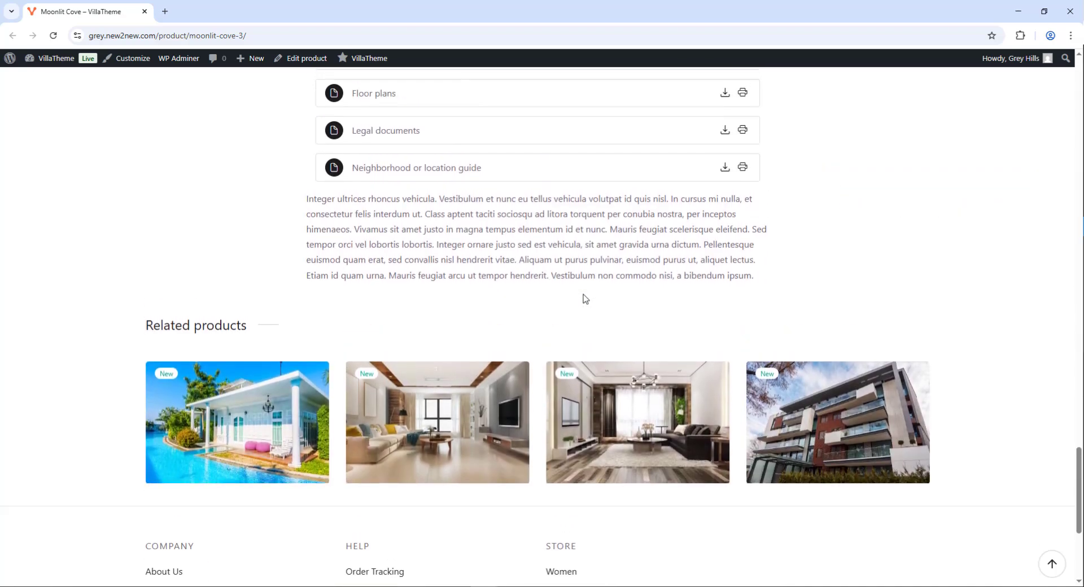
scroll(432, 53, up, 20)
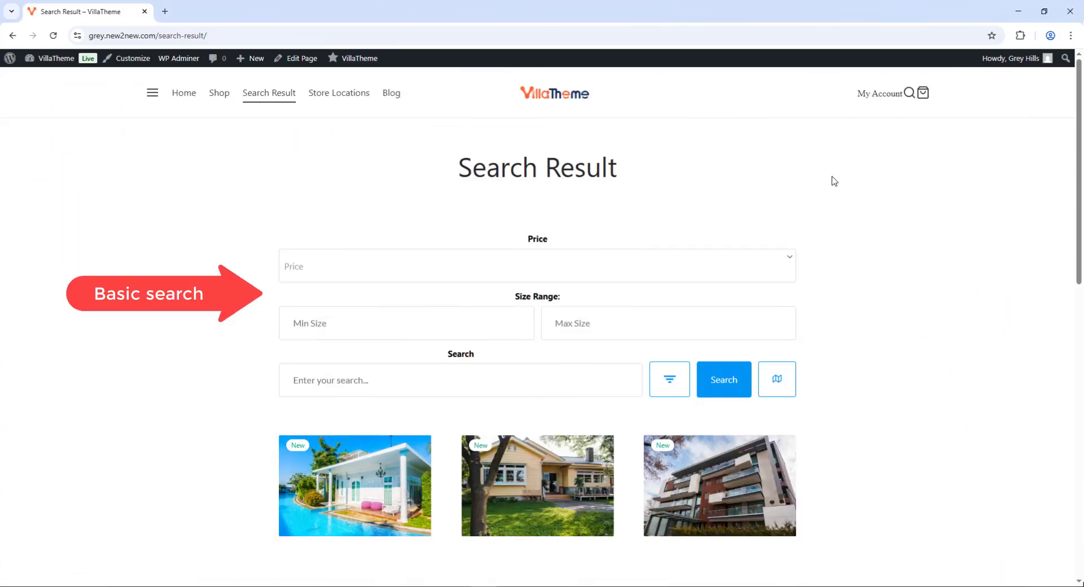
Scroll through the eight search results and expand the advanced search filters
scroll(832, 179, down, 7)
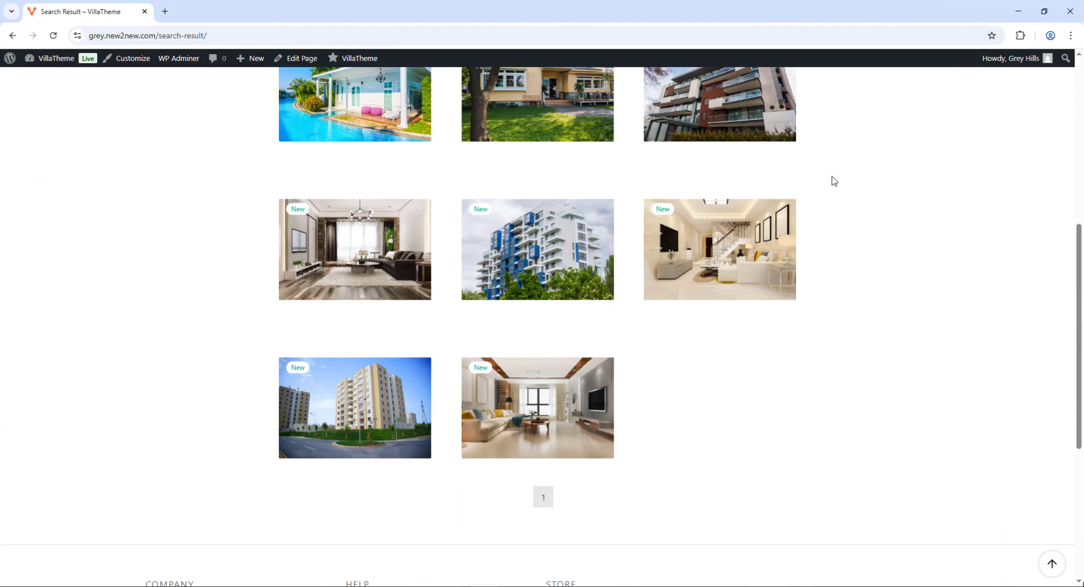
scroll(832, 179, up, 4)
click(669, 209)
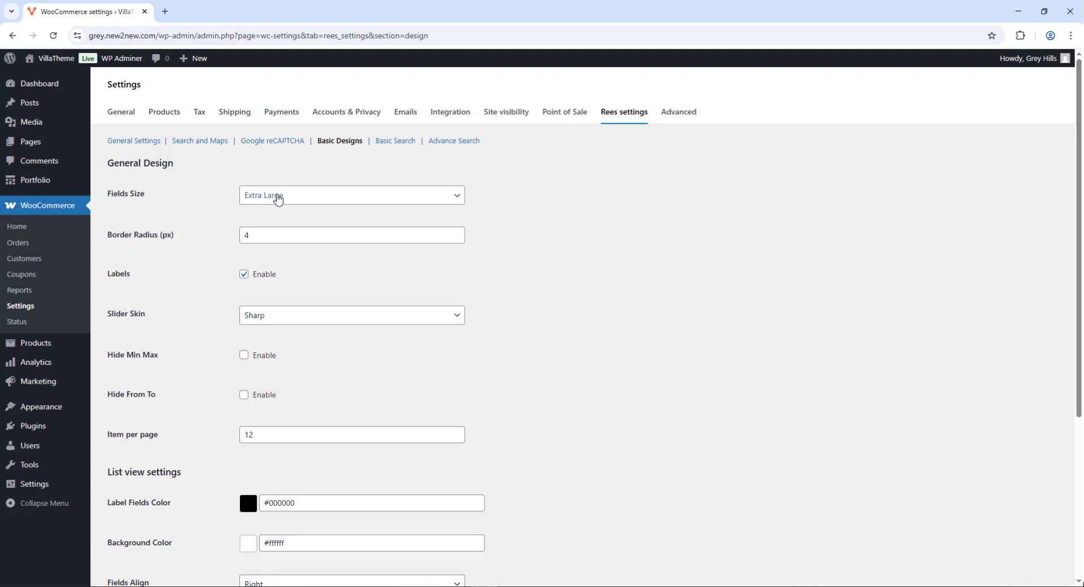
Review Basic Designs options, keeping Extra Large field size and the Sharp slider skin
click(277, 196)
click(278, 197)
click(244, 275)
click(249, 315)
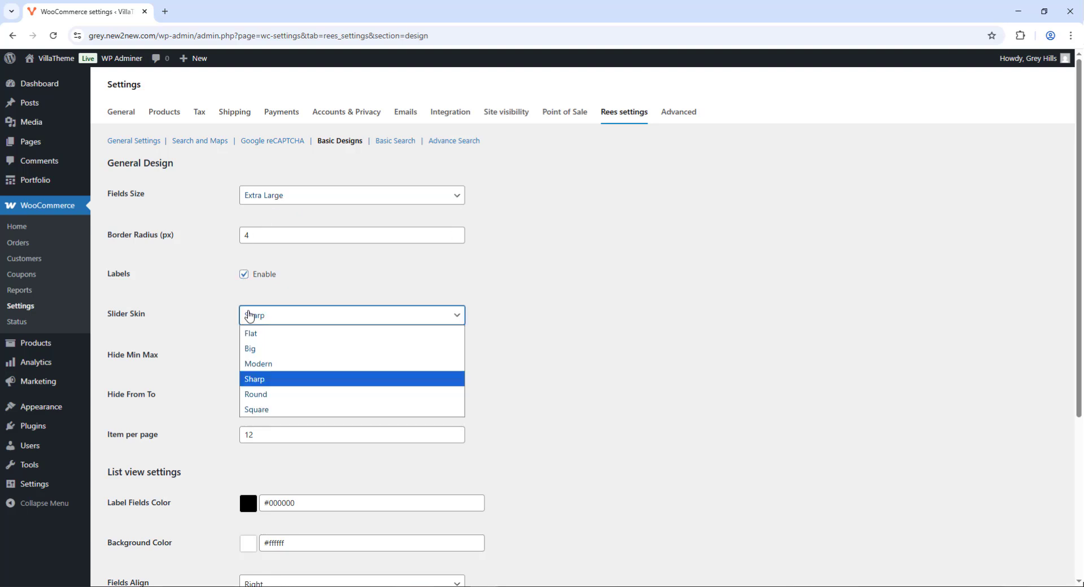
click(250, 315)
click(566, 356)
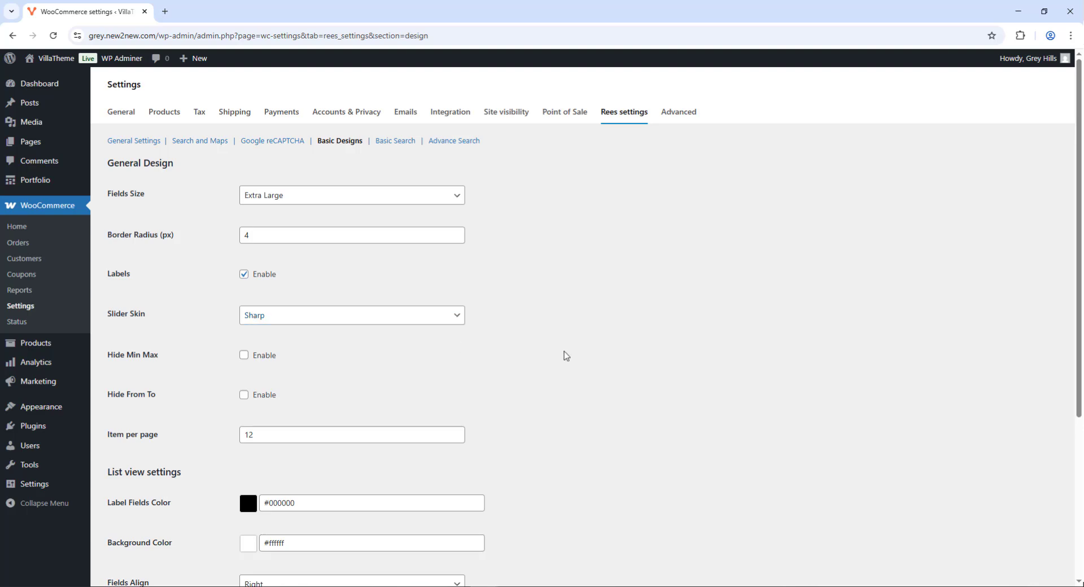
Drag Price below Size in the basic search sort fields
scroll(315, 188, down, 4)
scroll(316, 188, up, 4)
mouse_move(280, 198)
mouse_down()
mouse_move(283, 233)
mouse_move(289, 210)
mouse_up()
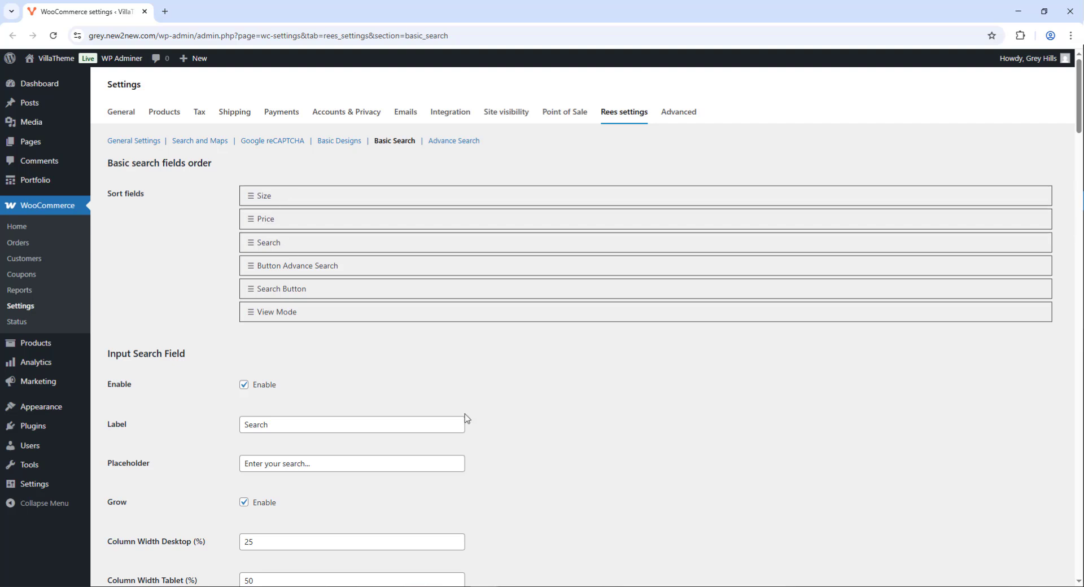
scroll(465, 415, down, 4)
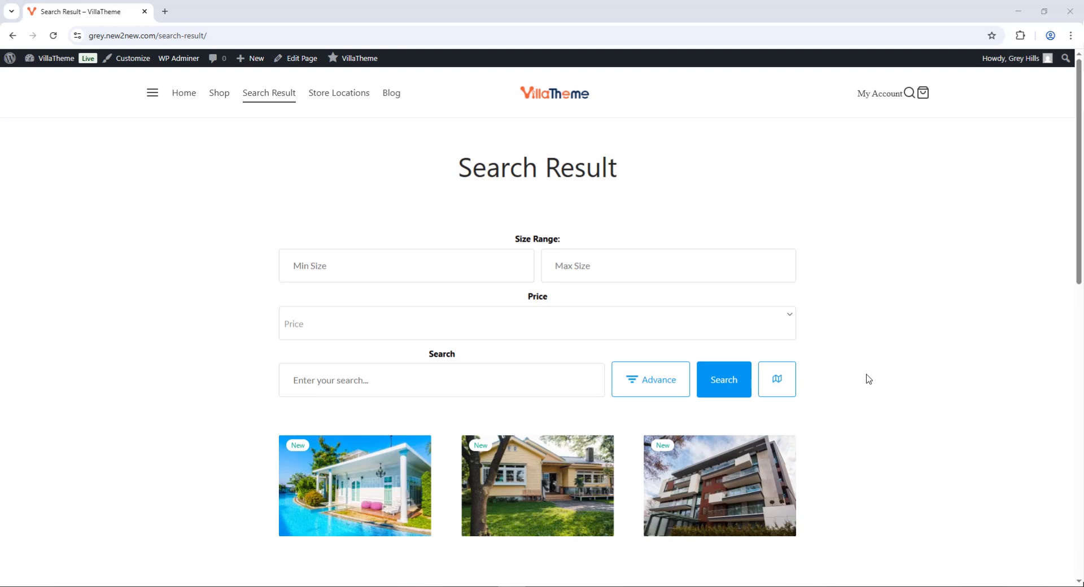
Expand the advanced filters and require at least 2 bathrooms and 4 bedrooms
click(649, 380)
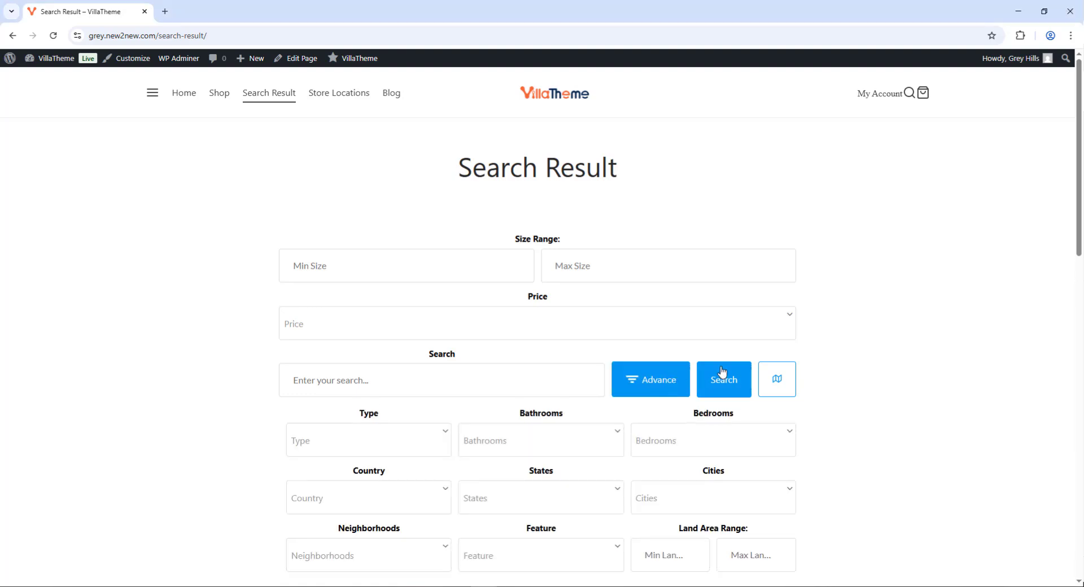
scroll(845, 374, down, 4)
scroll(724, 368, down, 1)
click(390, 164)
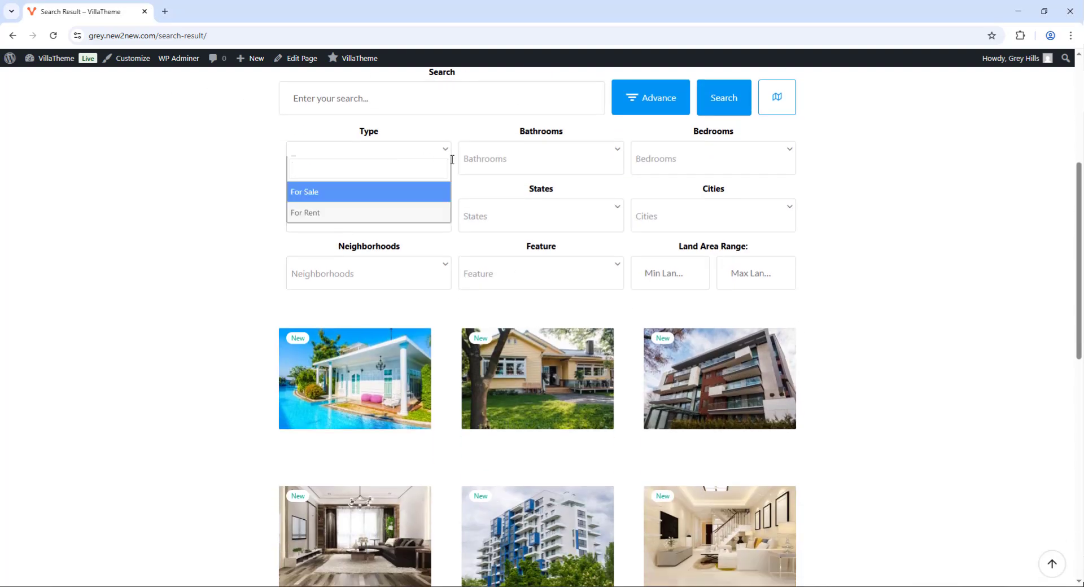
click(491, 160)
scroll(513, 220, down, 3)
scroll(513, 220, up, 3)
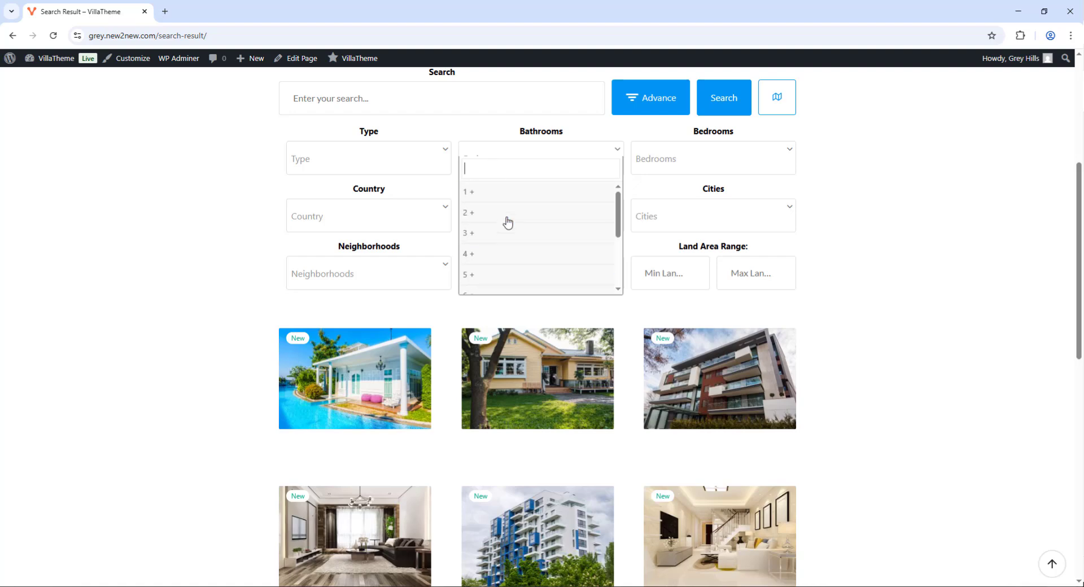
click(506, 221)
click(720, 169)
scroll(694, 260, down, 1)
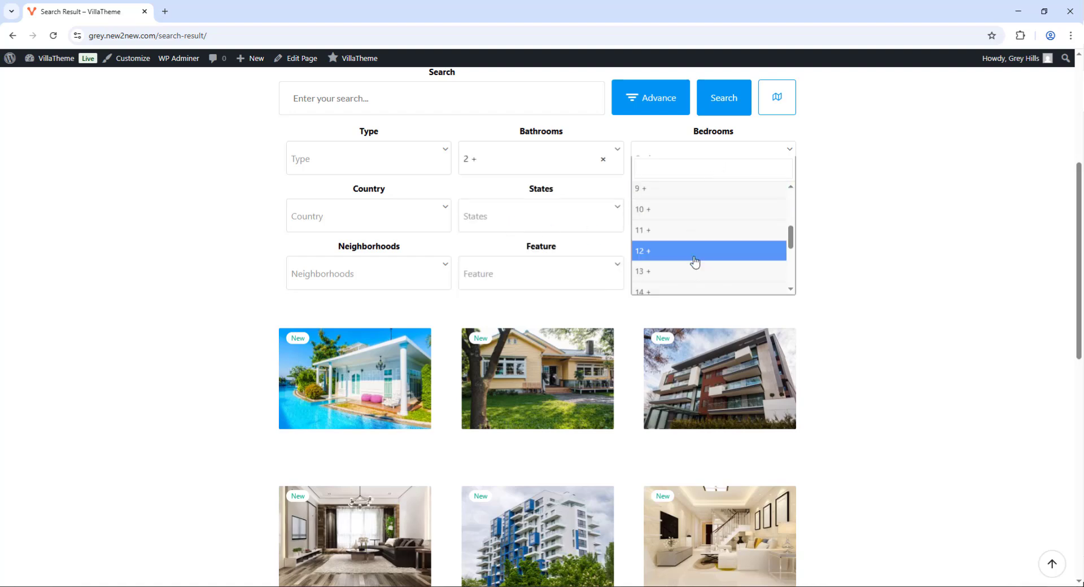
scroll(694, 260, up, 1)
click(694, 253)
Browse the state, country and feature choices, then toggle results to map view and back
click(484, 218)
click(428, 216)
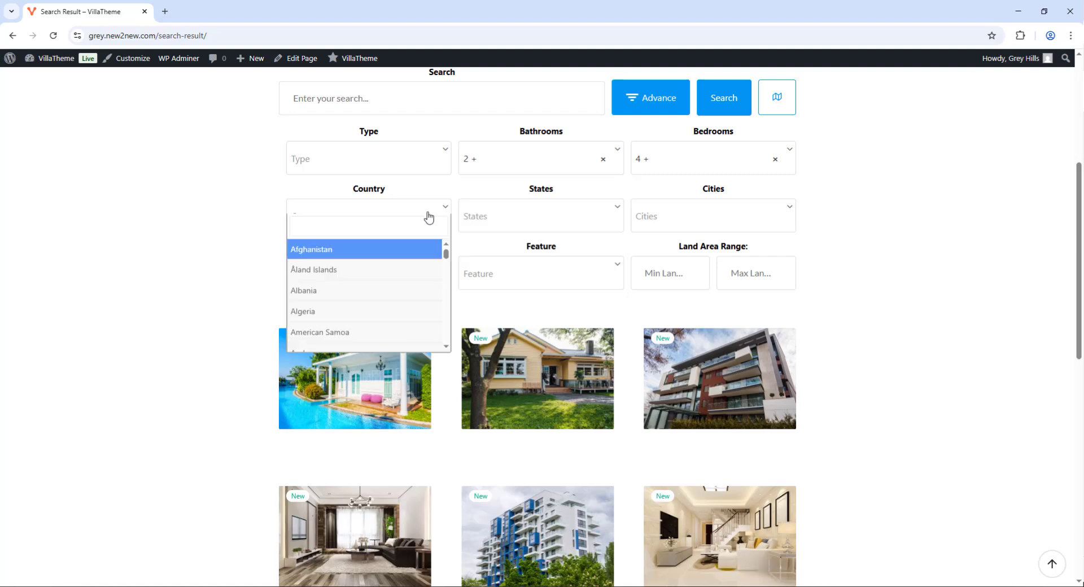
click(518, 275)
scroll(527, 333, down, 3)
click(900, 312)
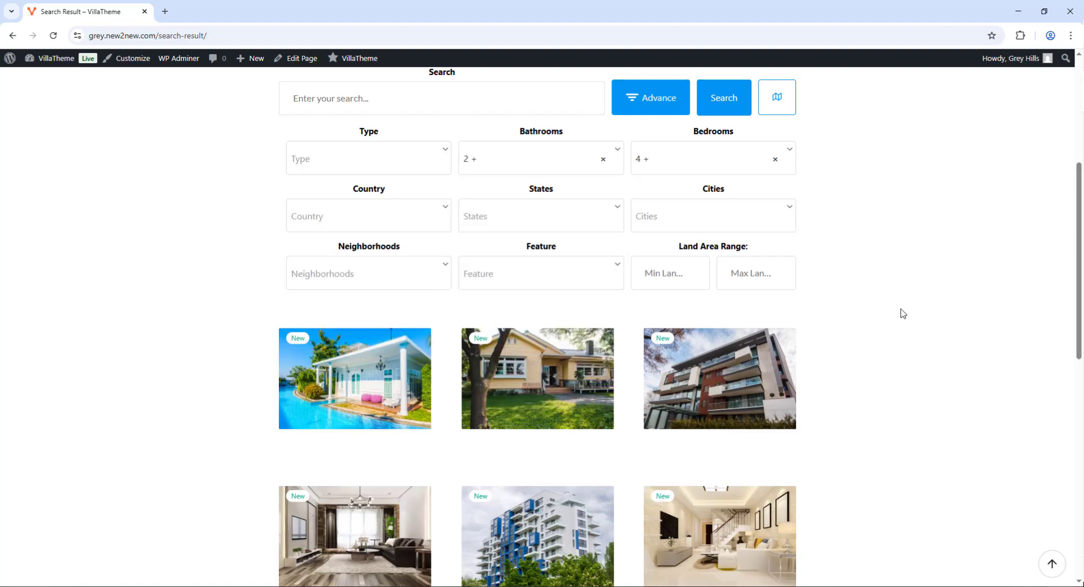
click(780, 111)
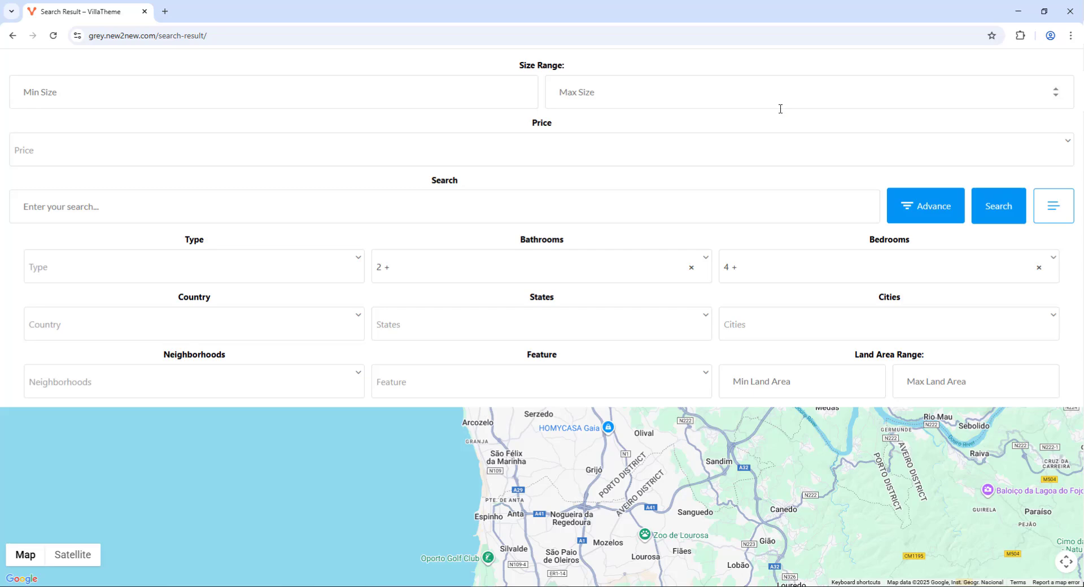
click(1045, 210)
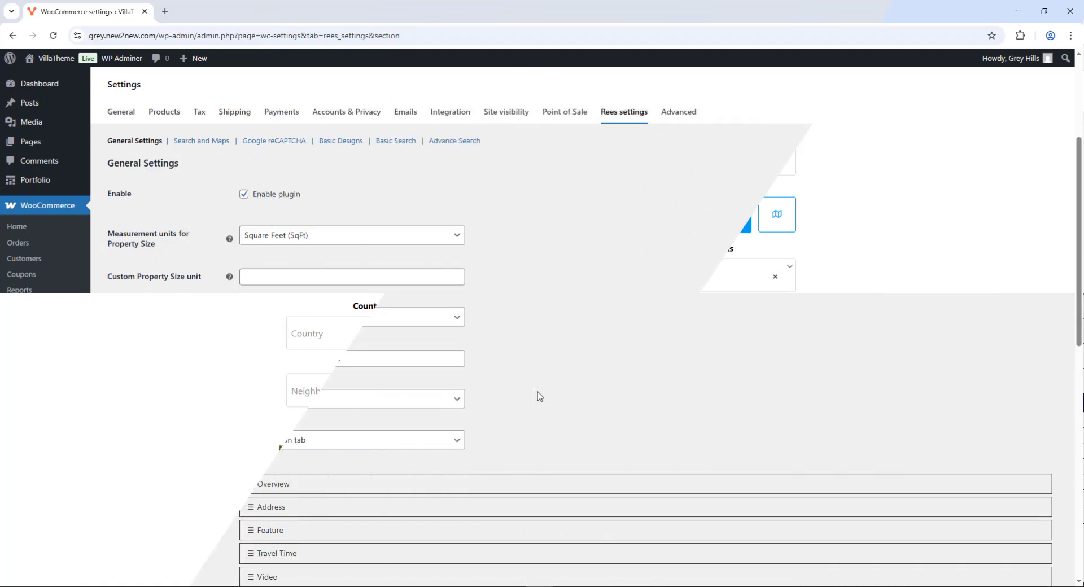
scroll(537, 393, down, 3)
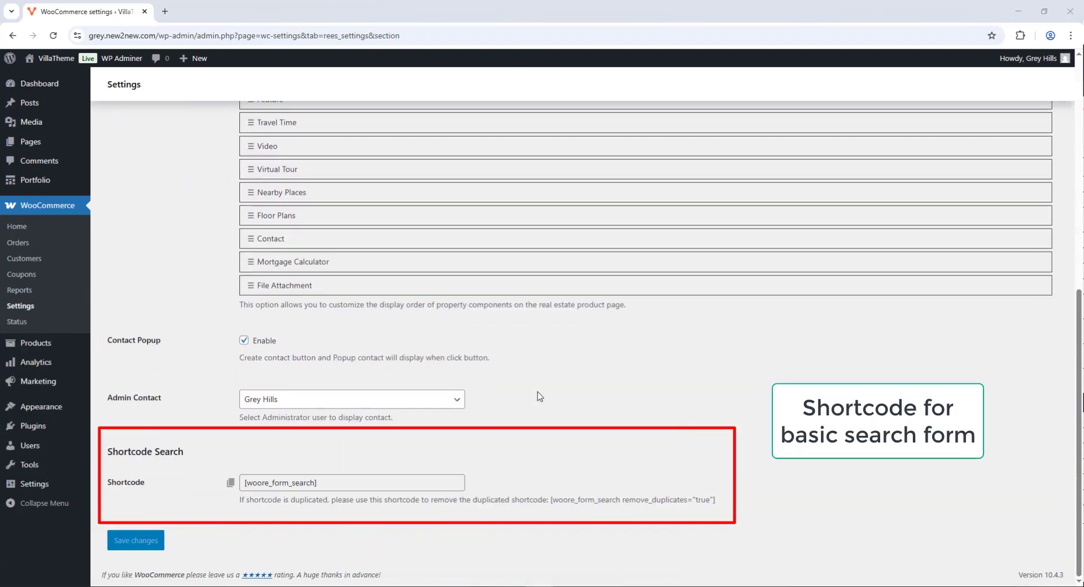